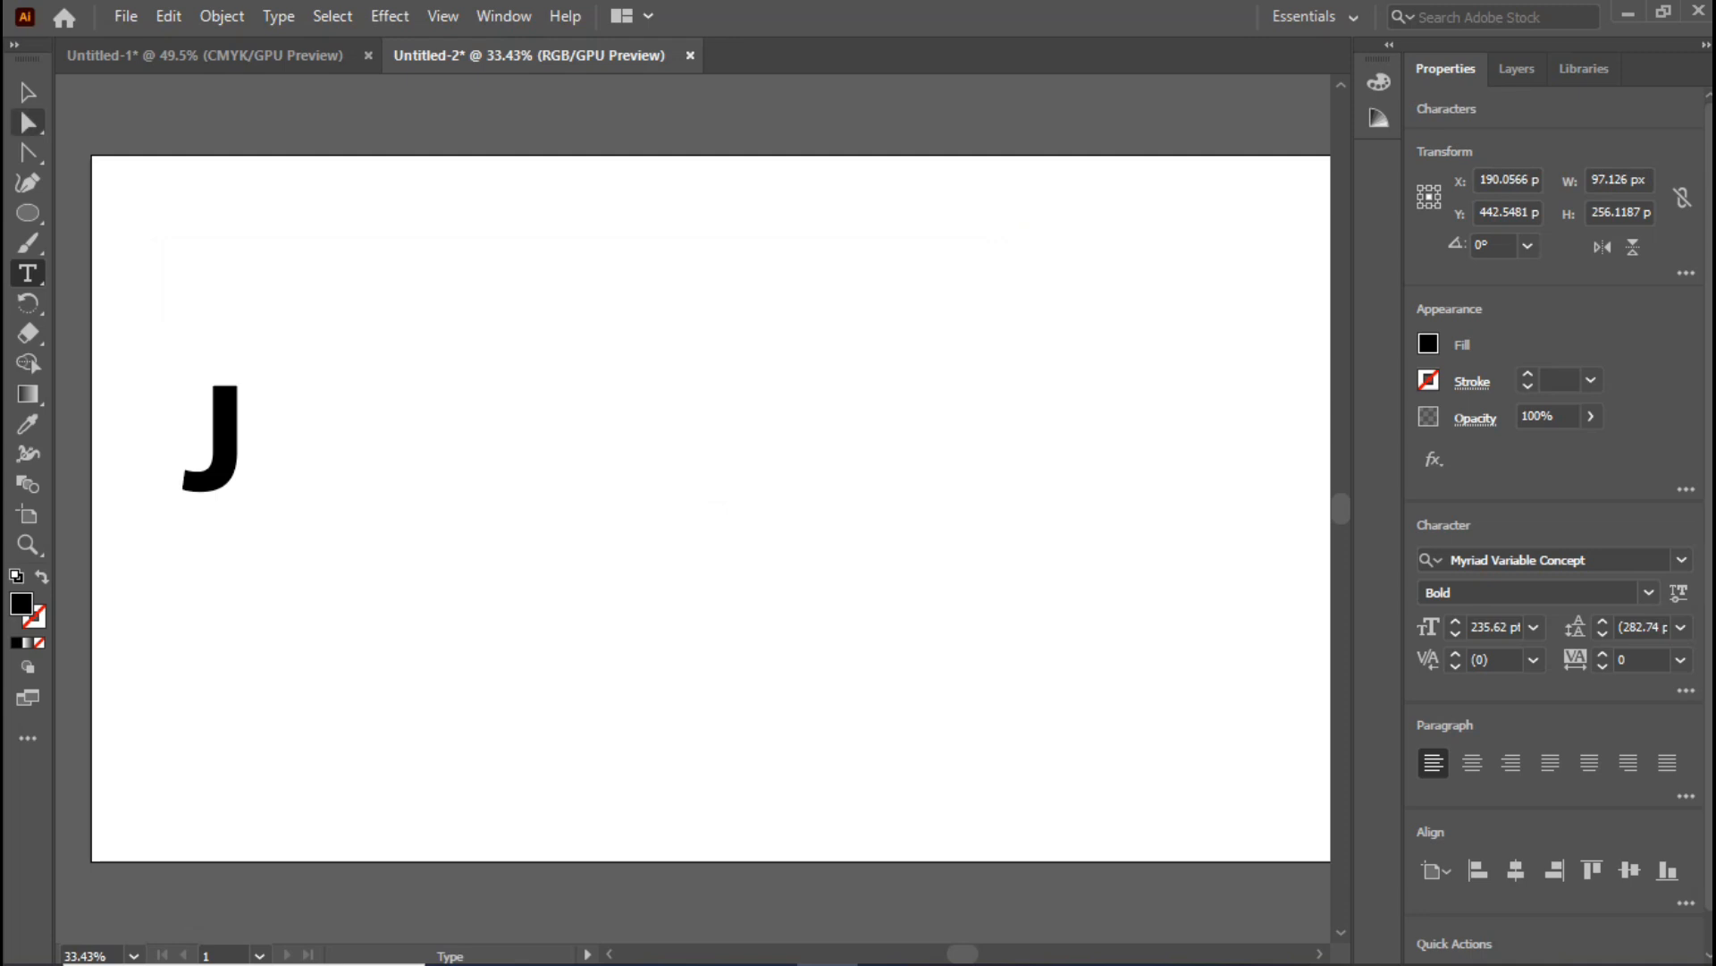
Move the letter J towards the middle of the artboard and enlarge it to about 831 pt.
drag(212, 438, 504, 464)
drag(537, 554, 869, 766)
drag(523, 583, 683, 638)
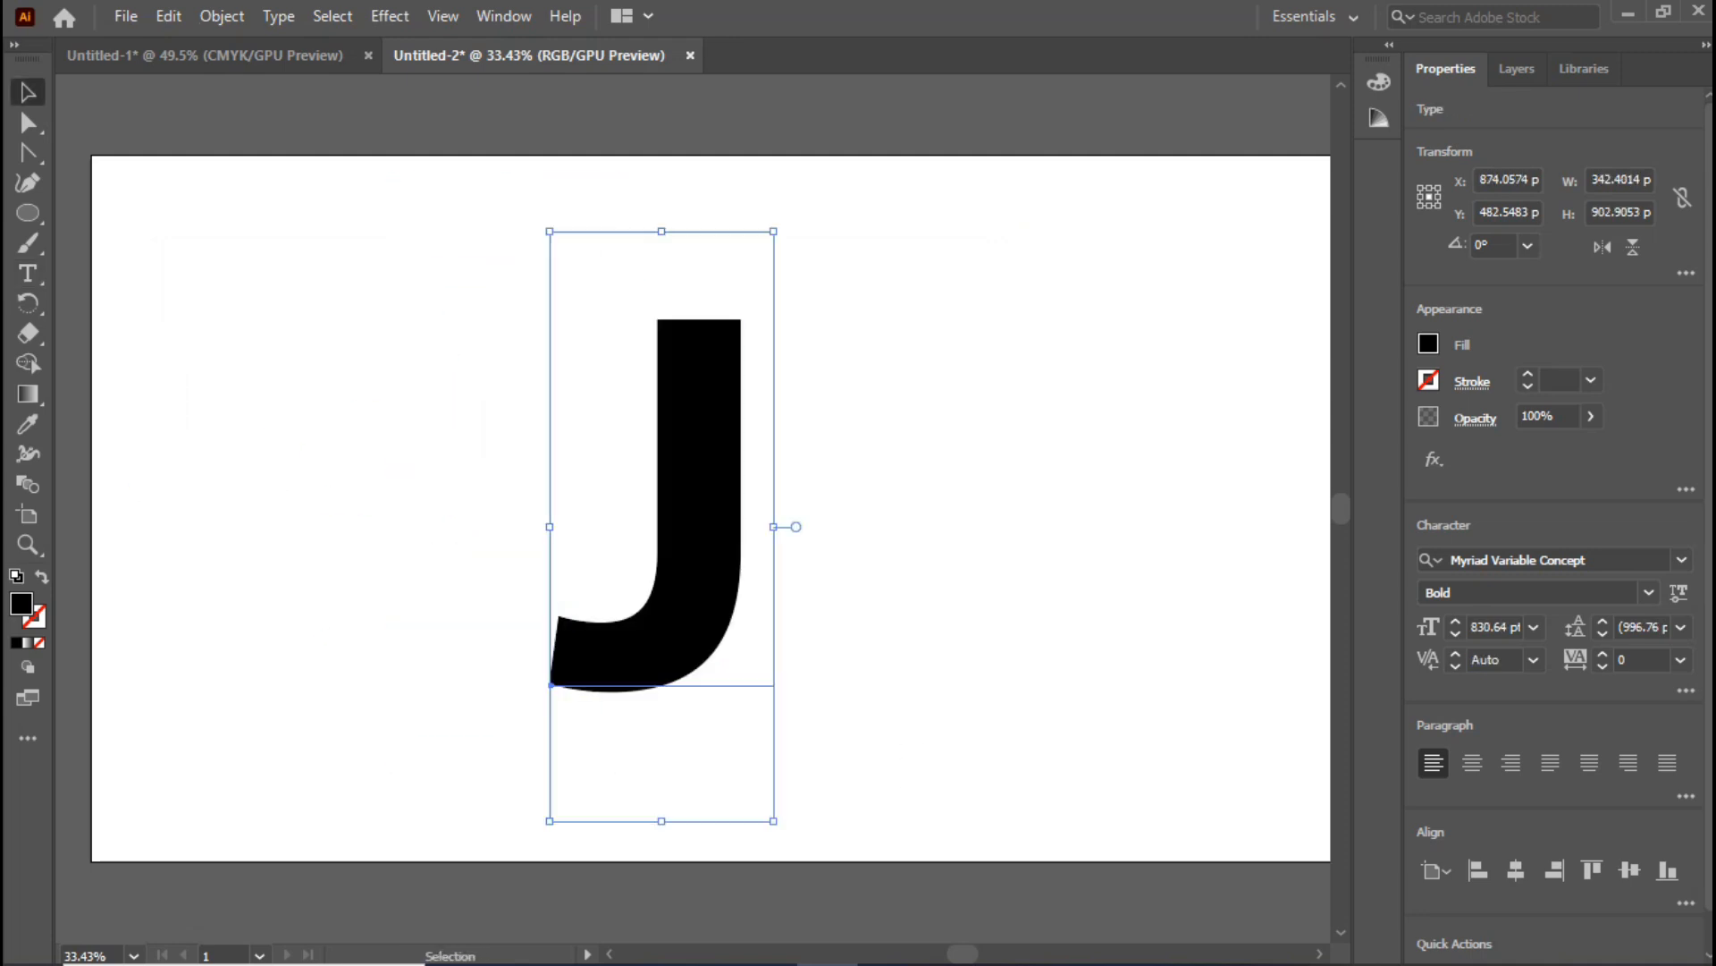
Change the J's font to Bahnschrift and shift the letter slightly down on the artboard.
click(1682, 560)
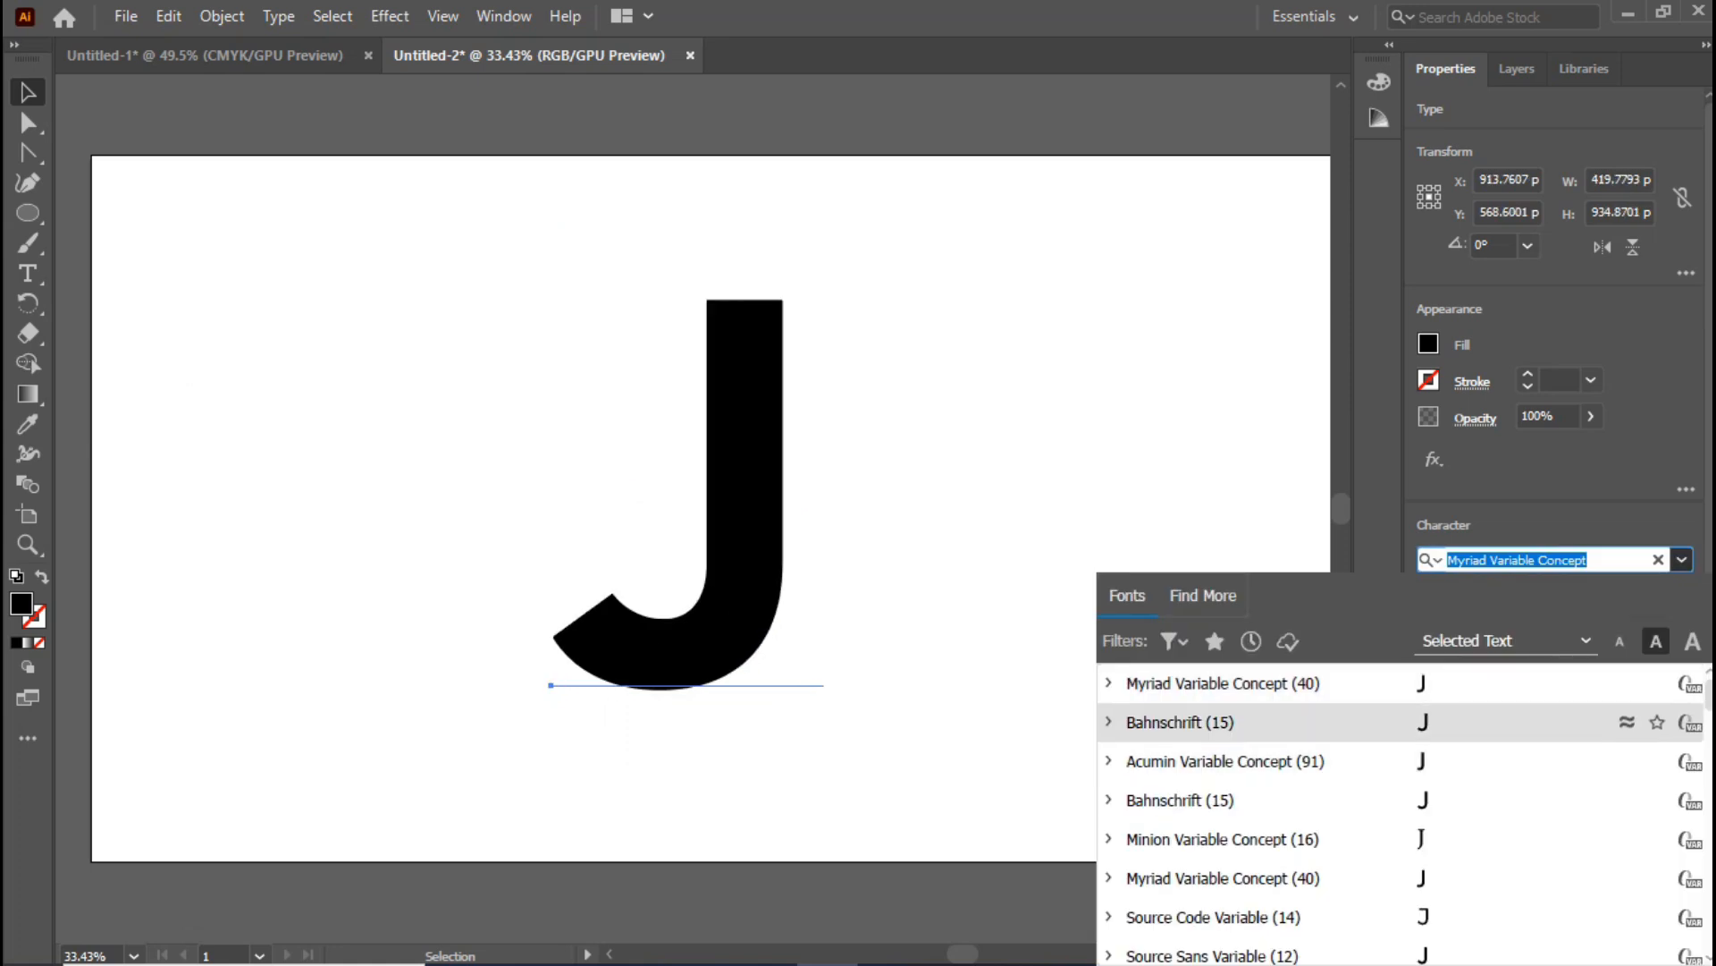
click(1180, 721)
drag(756, 447, 736, 490)
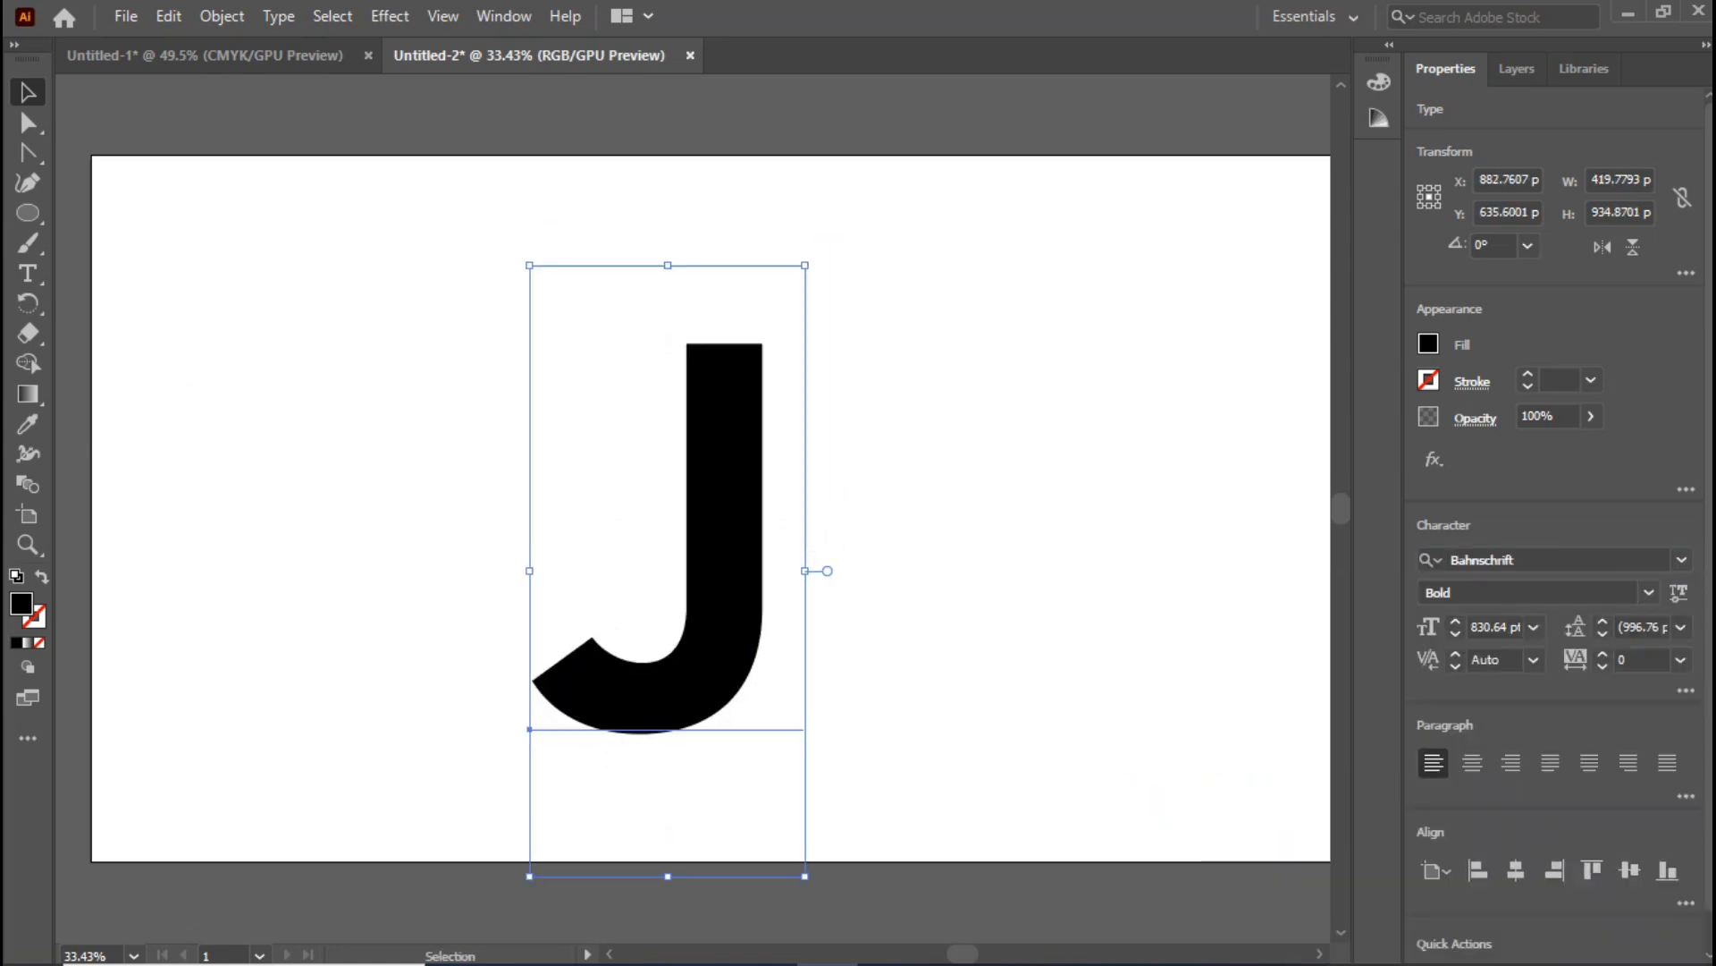
Expand the letter J into vector outlines and move it right to the middle of the artboard.
click(221, 16)
click(329, 310)
click(802, 632)
click(903, 572)
drag(742, 548, 844, 547)
click(537, 447)
Draw a tall ellipse about 283 x 531 px beside the J, with no fill and a 1 pt black stroke.
drag(28, 212, 89, 242)
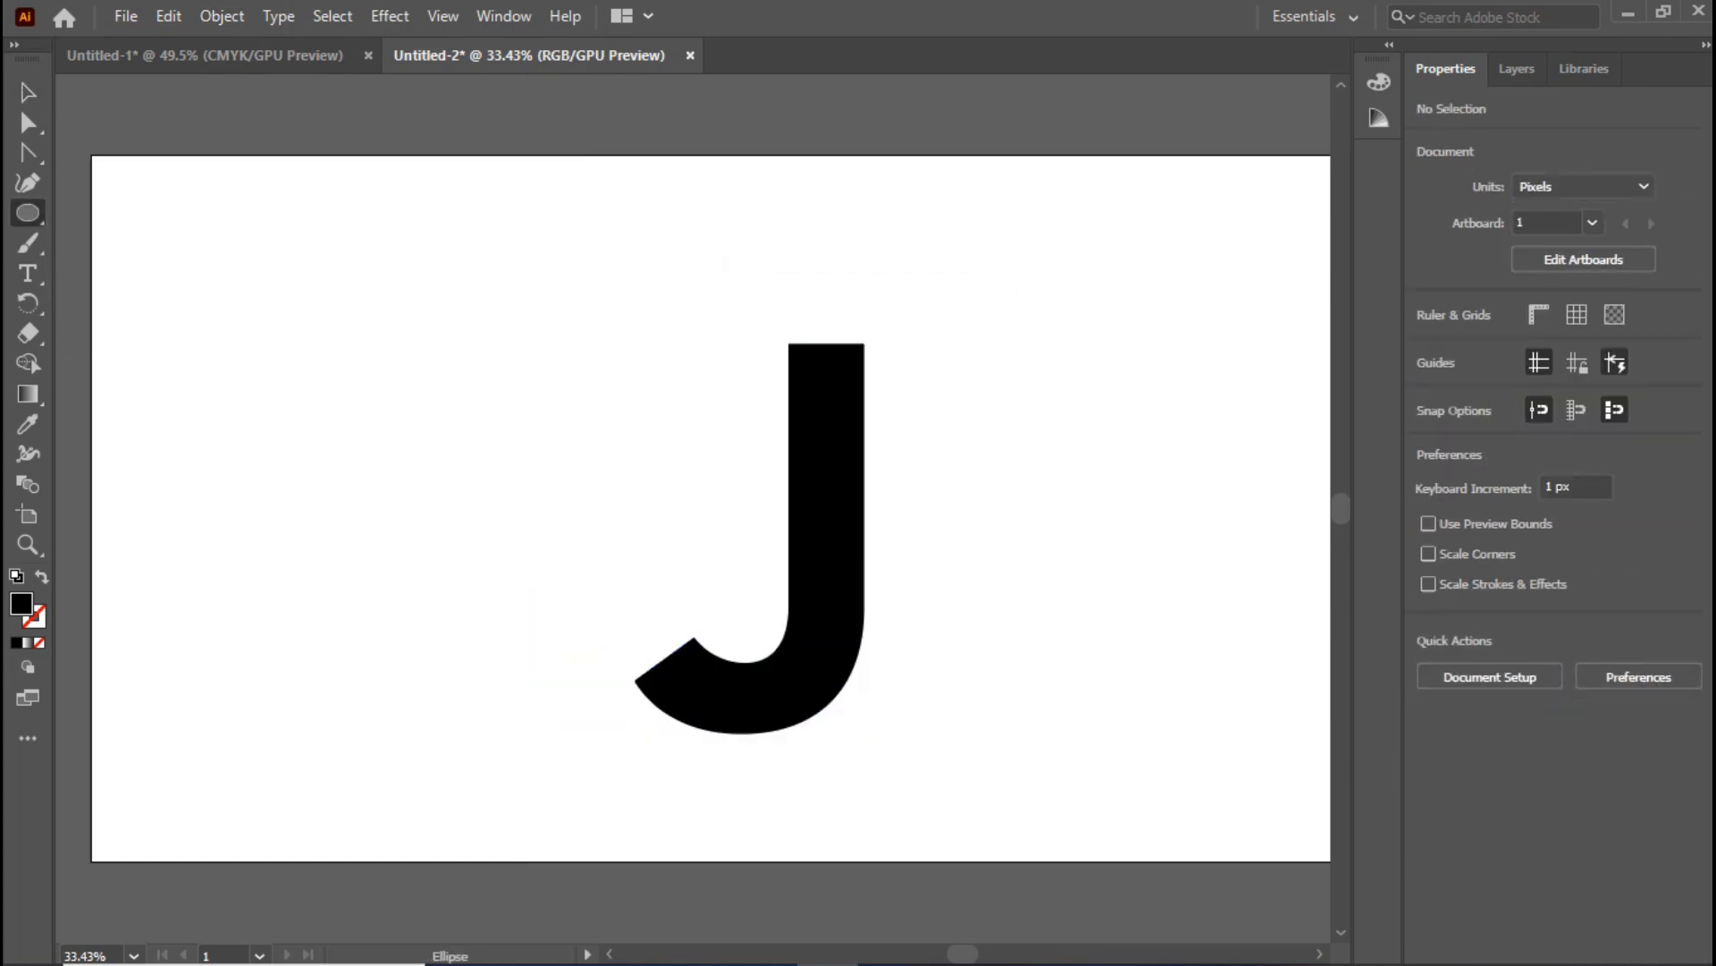
drag(279, 295, 463, 641)
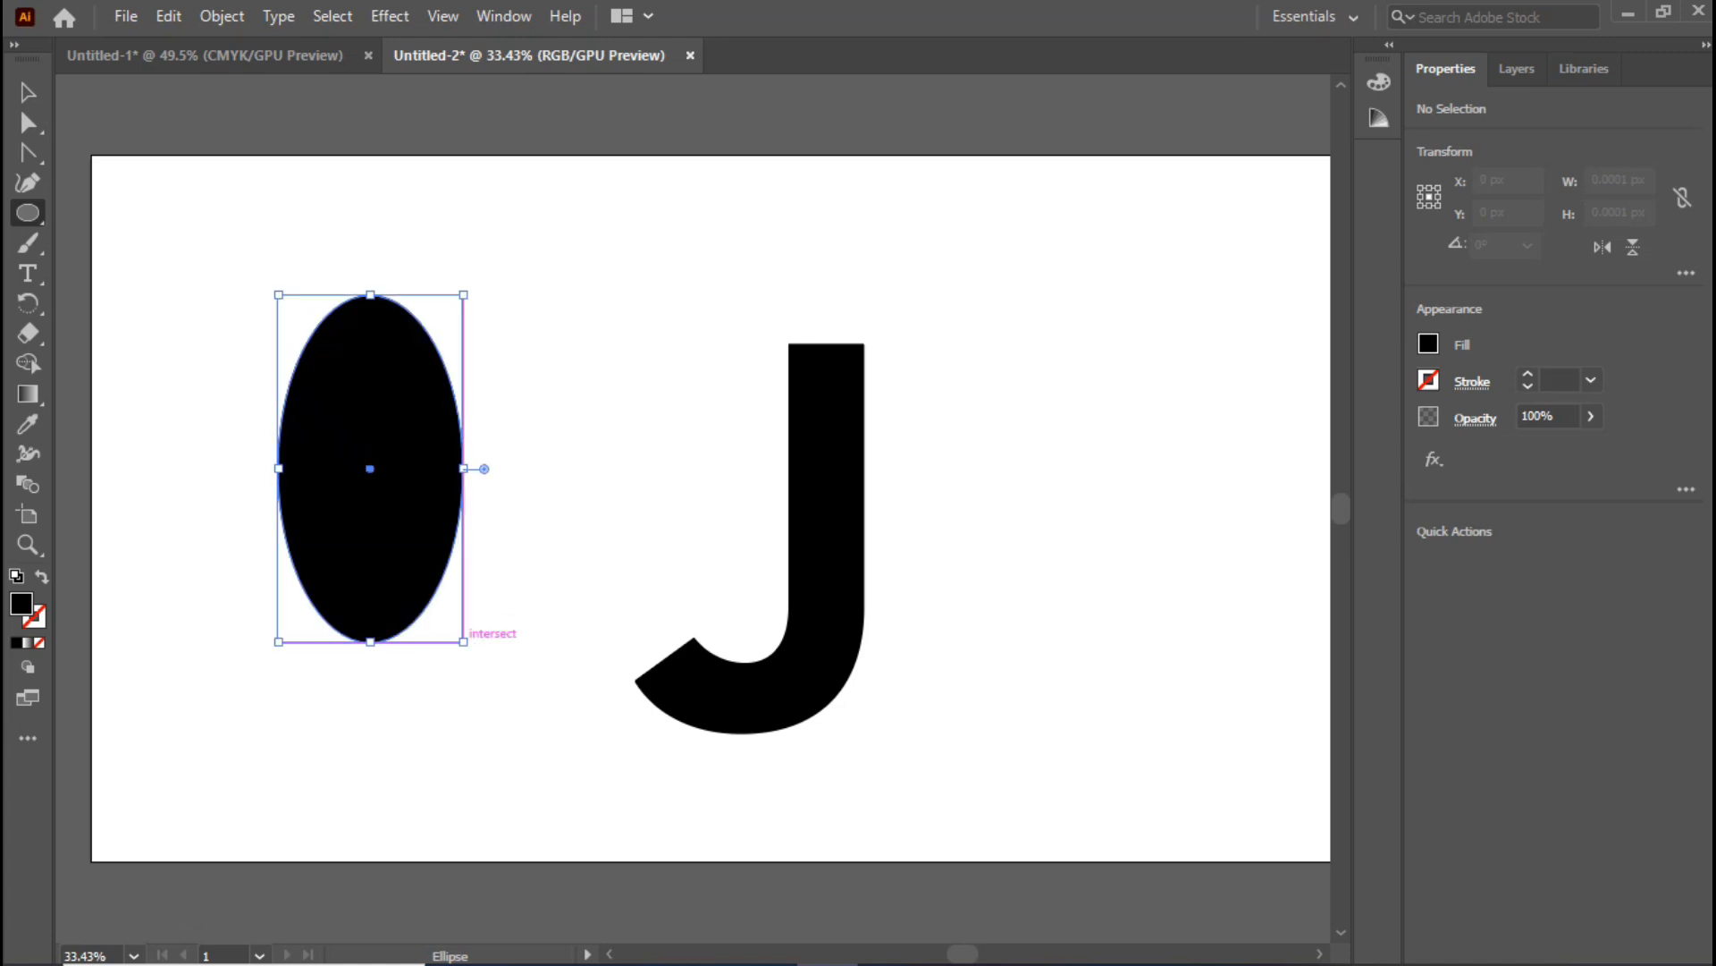
click(39, 642)
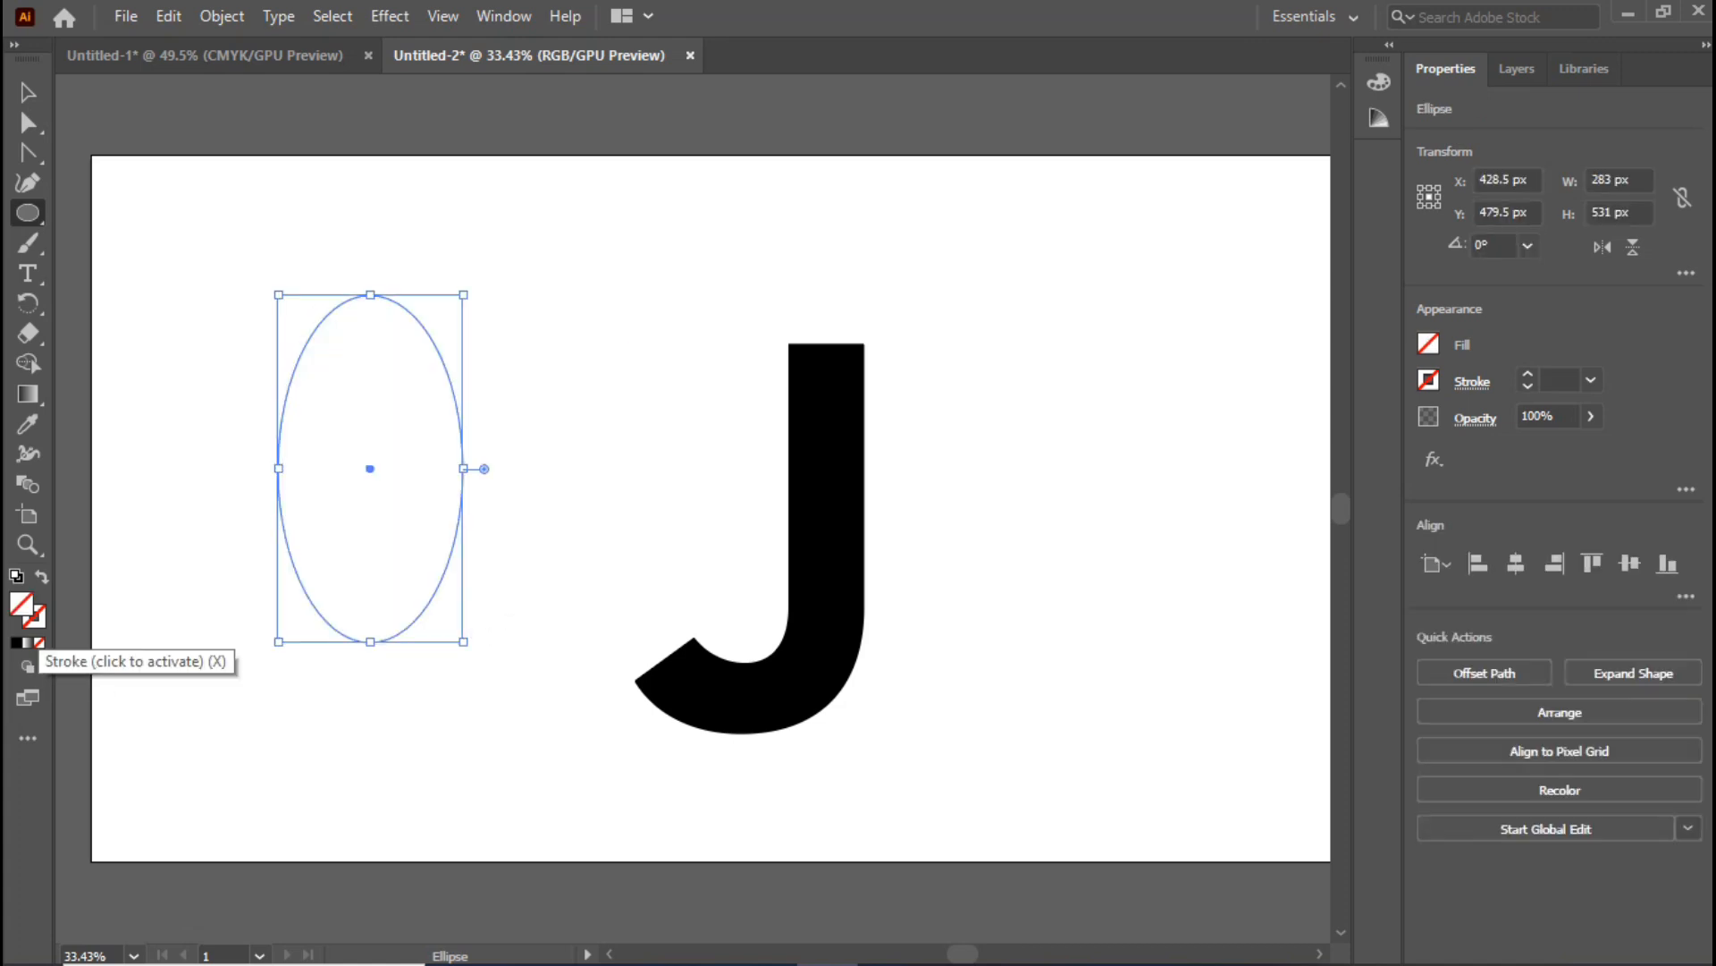
click(36, 623)
click(16, 642)
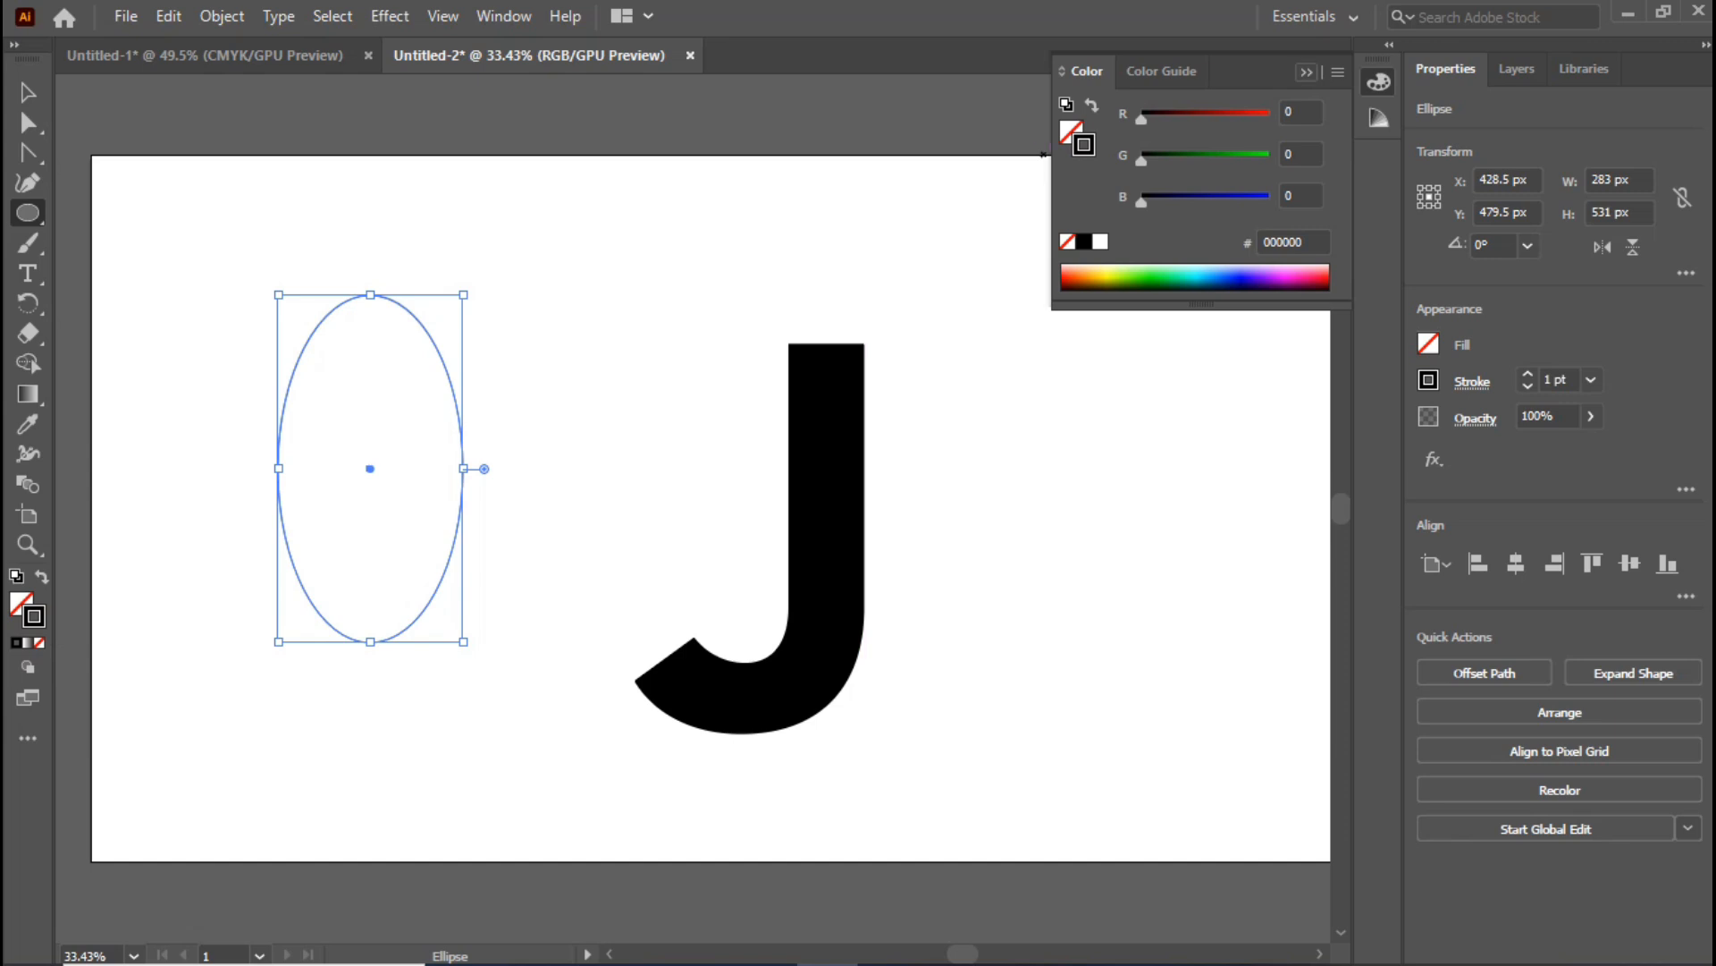
click(1306, 73)
Convert the ellipse's top and bottom anchor points into sharp corners to form a pointed leaf outline.
click(28, 93)
click(198, 235)
click(360, 296)
key(shift+c)
click(370, 295)
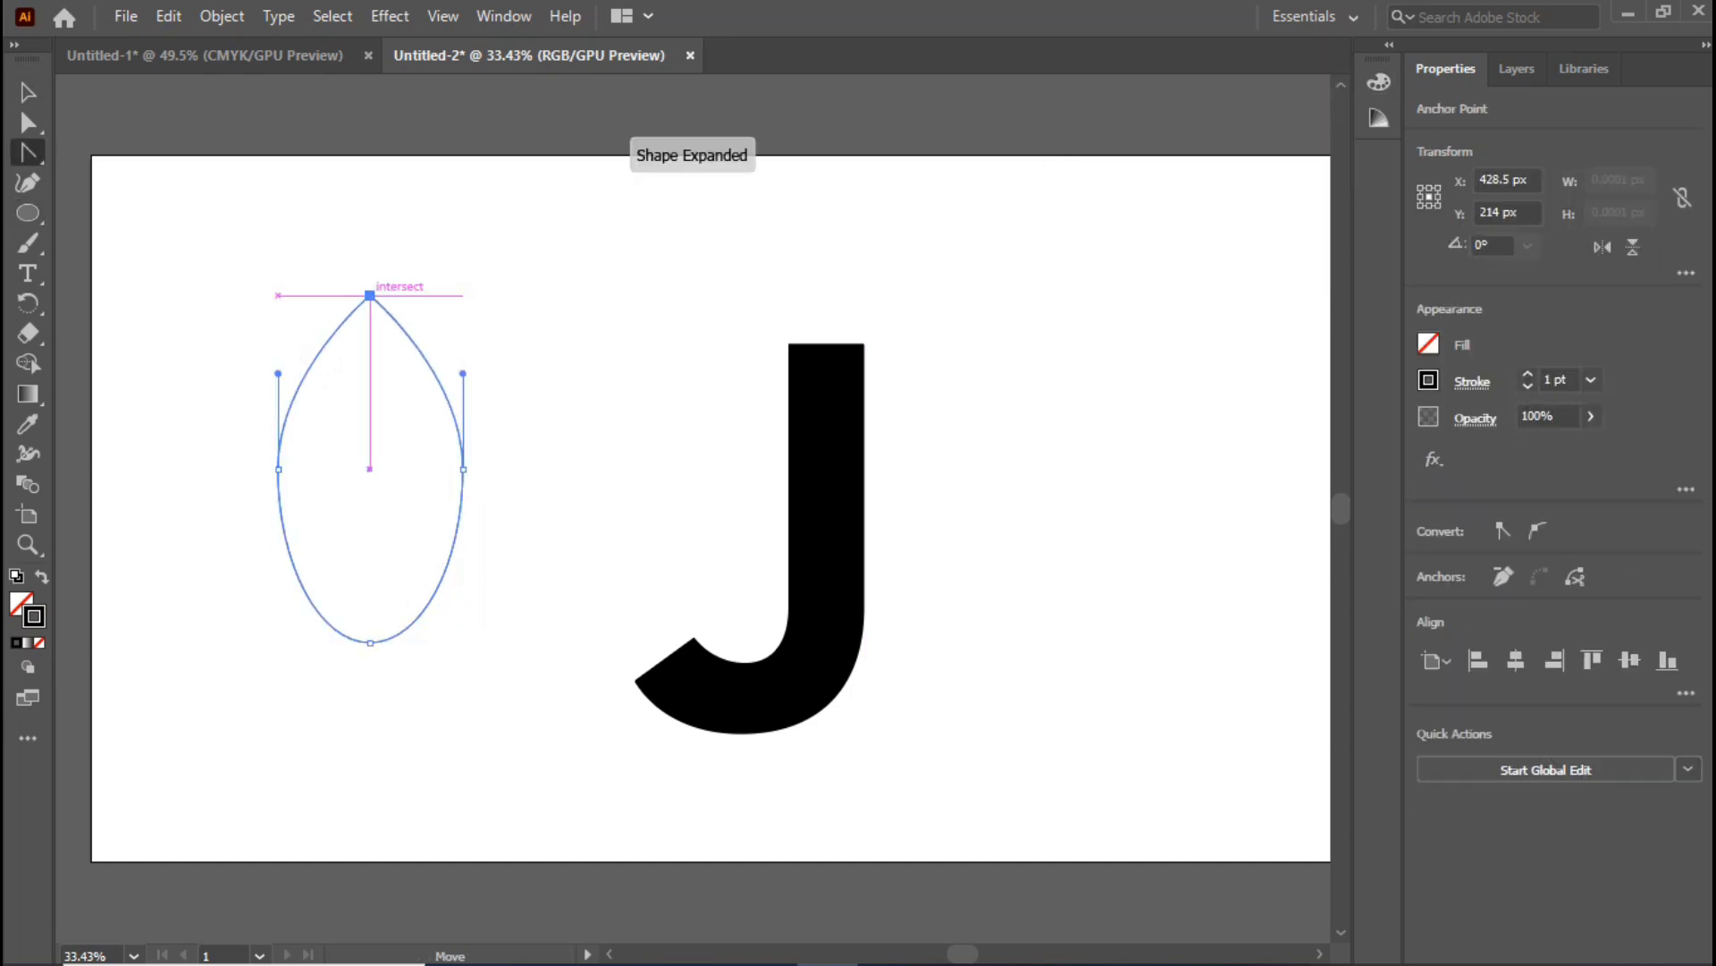
click(369, 642)
key(v)
key(ctrl+shift+a)
Rotate the pointed outline to about 86° so it lies horizontally, and move it up on the artboard.
click(351, 312)
drag(471, 288, 294, 390)
drag(436, 391, 532, 261)
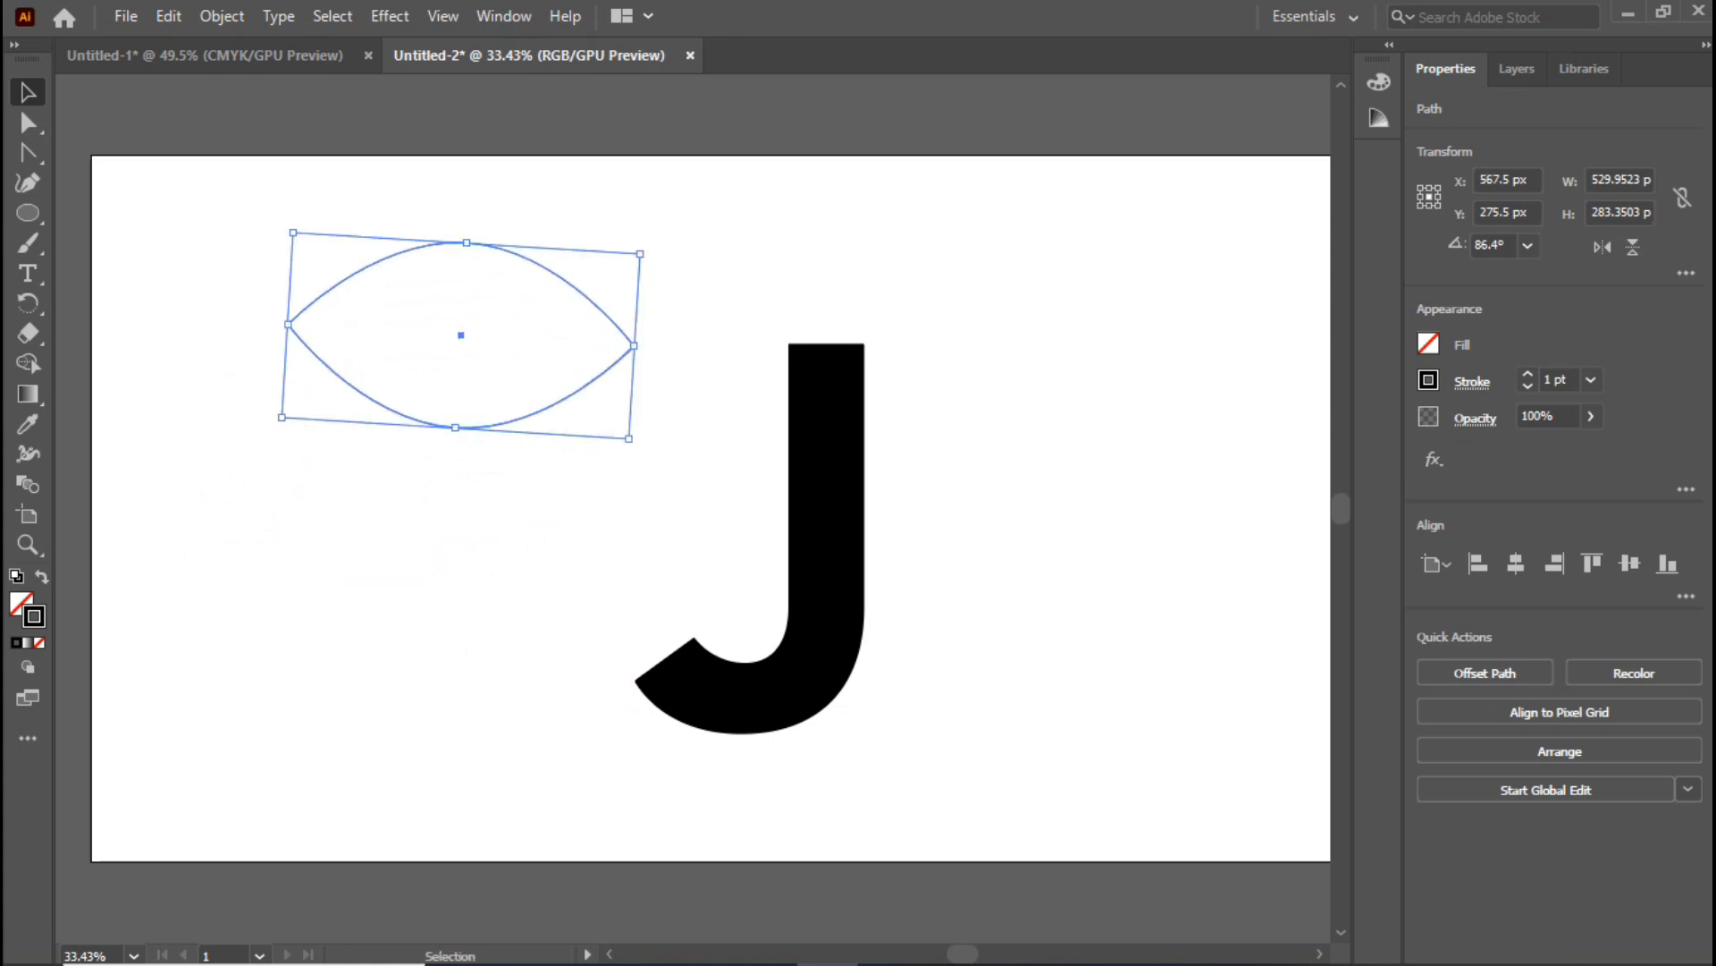
Reshape the outline's lower-right edge with the Anchor Point tool so it curves inward towards the tip.
key(shift+c)
drag(548, 407, 508, 433)
key(v)
click(536, 501)
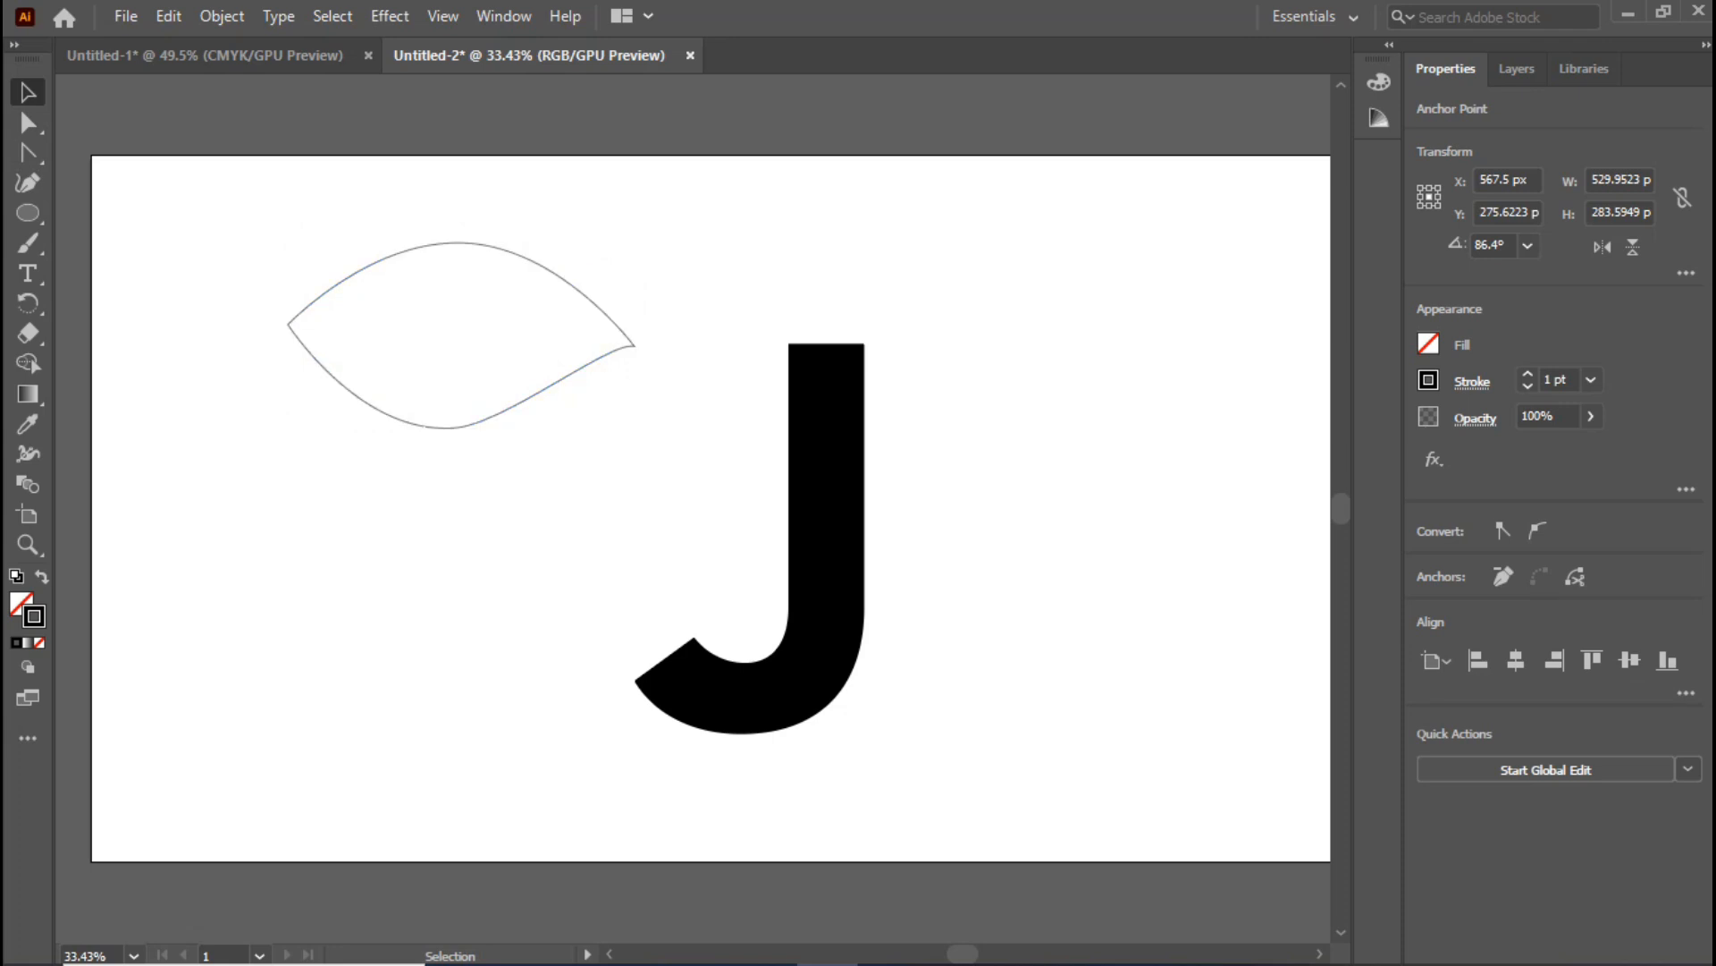
Rotate the leaf outline diagonally to about 303° beside the J.
drag(360, 271, 372, 301)
drag(661, 273, 417, 481)
click(438, 536)
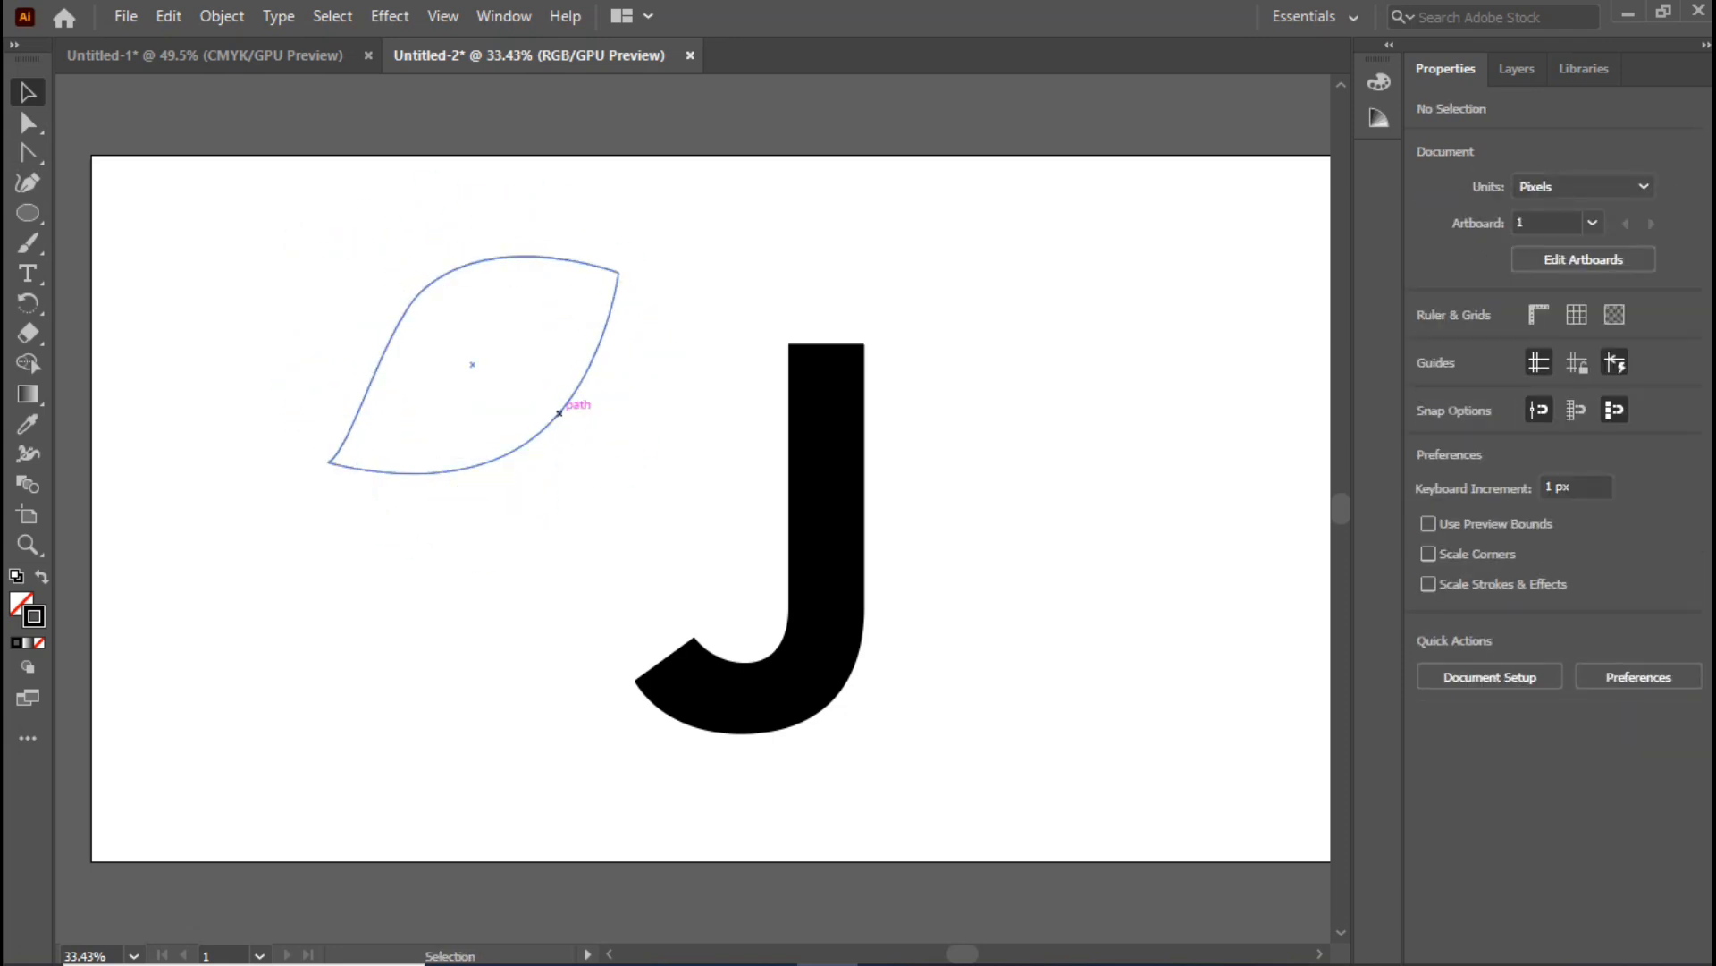
Remove the leaf's stroke, fill it with solid black and move it slightly down and left.
click(559, 413)
click(38, 642)
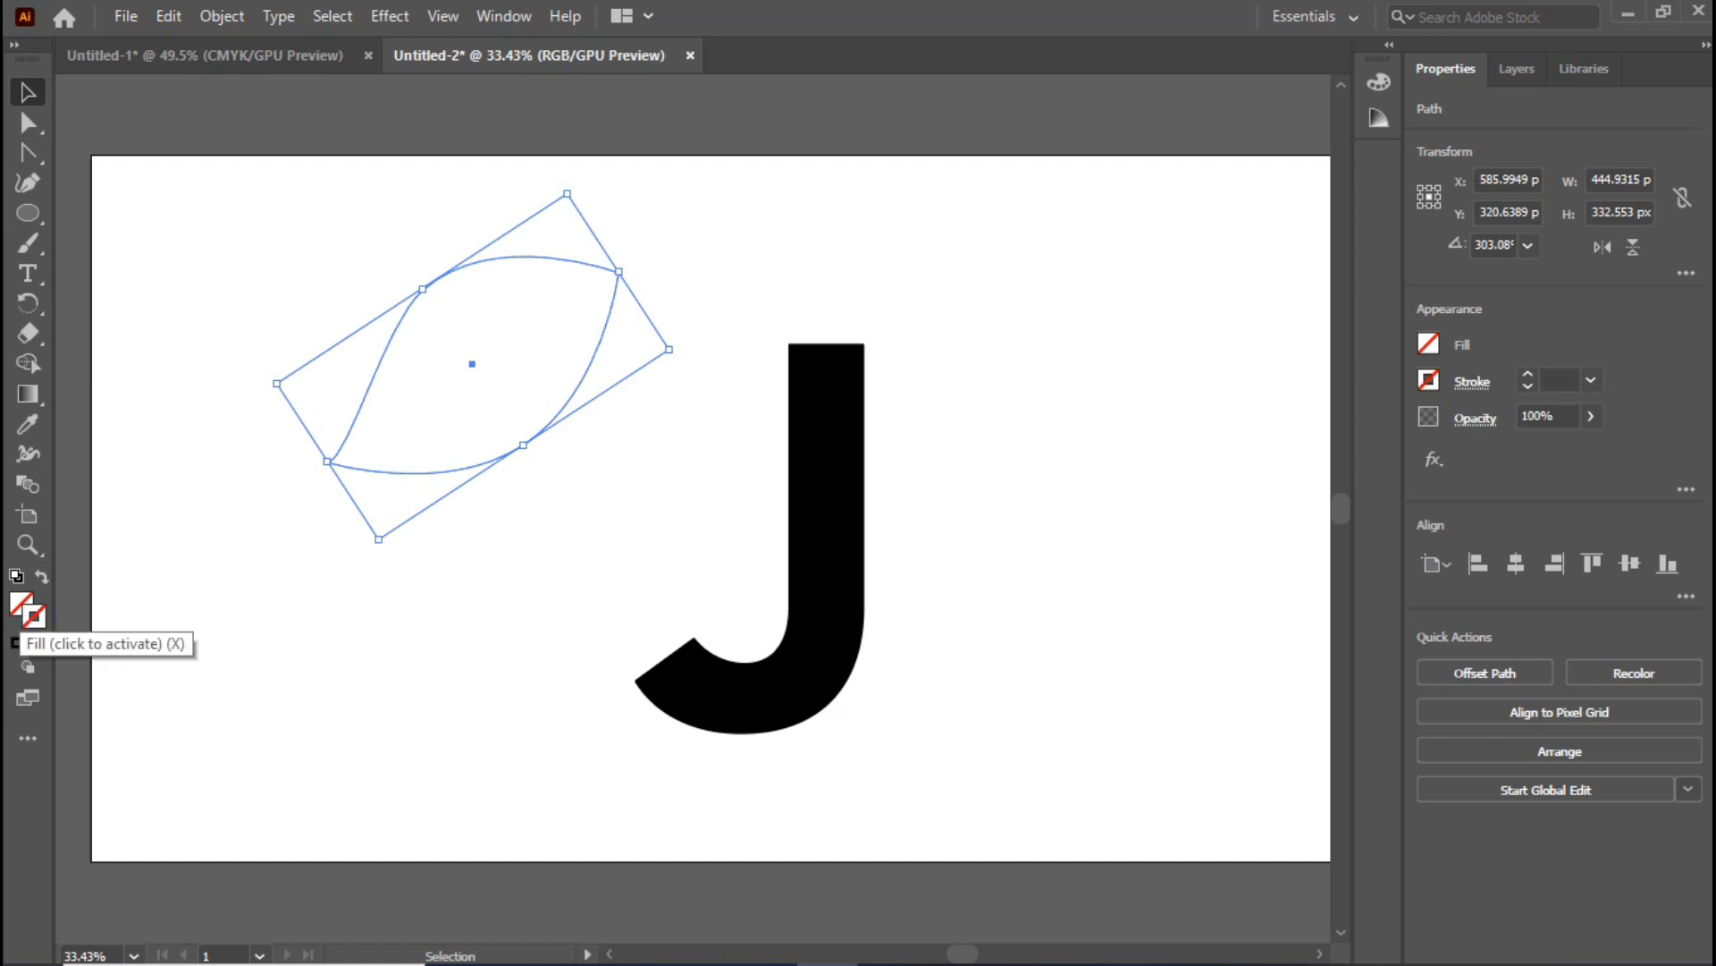
click(18, 604)
click(16, 643)
click(537, 554)
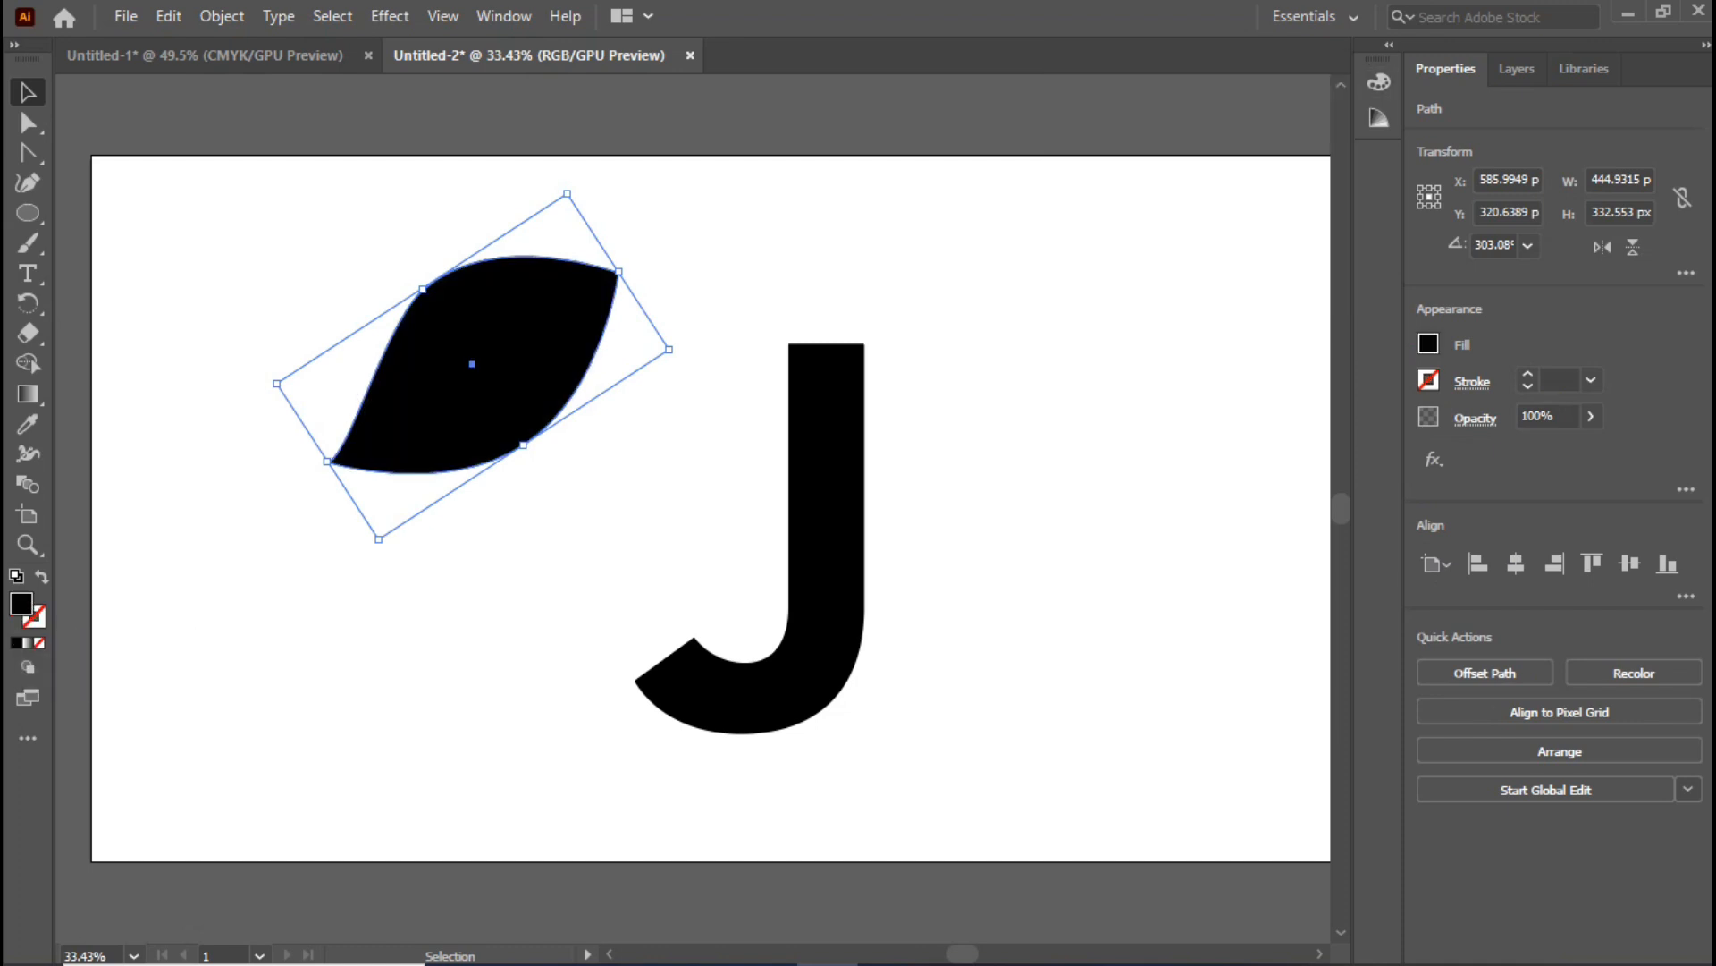
drag(491, 384, 460, 419)
click(537, 572)
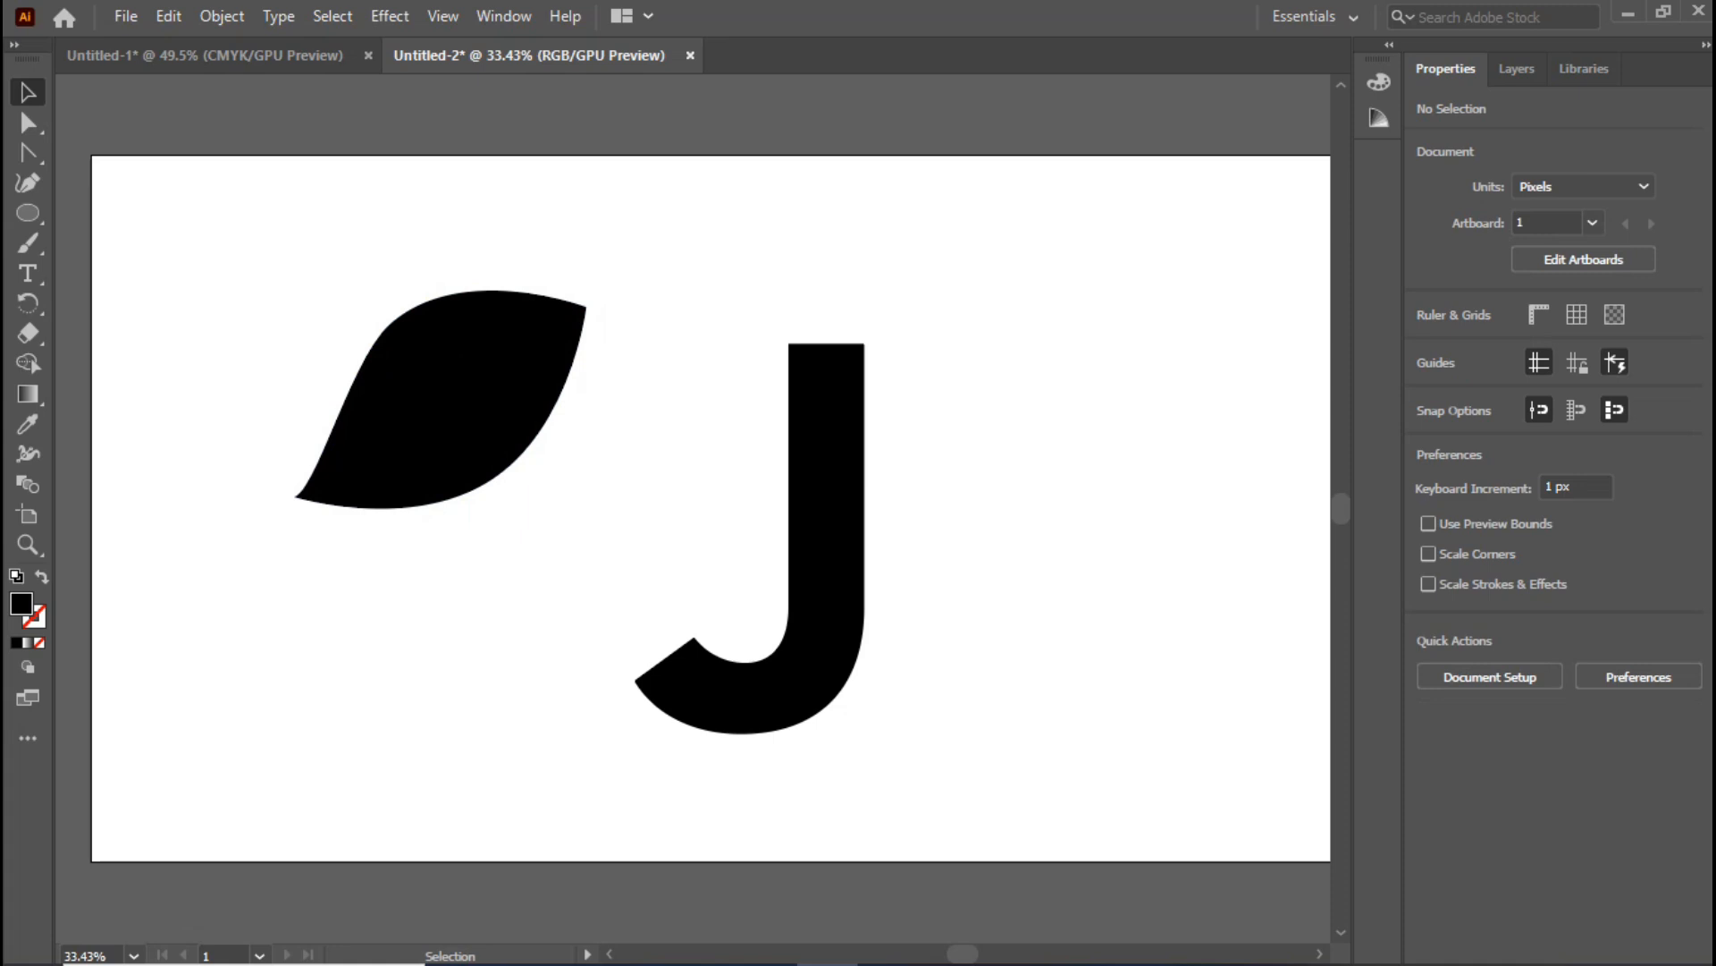
Draw a vertical line about 271 px long beside the leaf and give it a 39 pt black stroke.
click(28, 212)
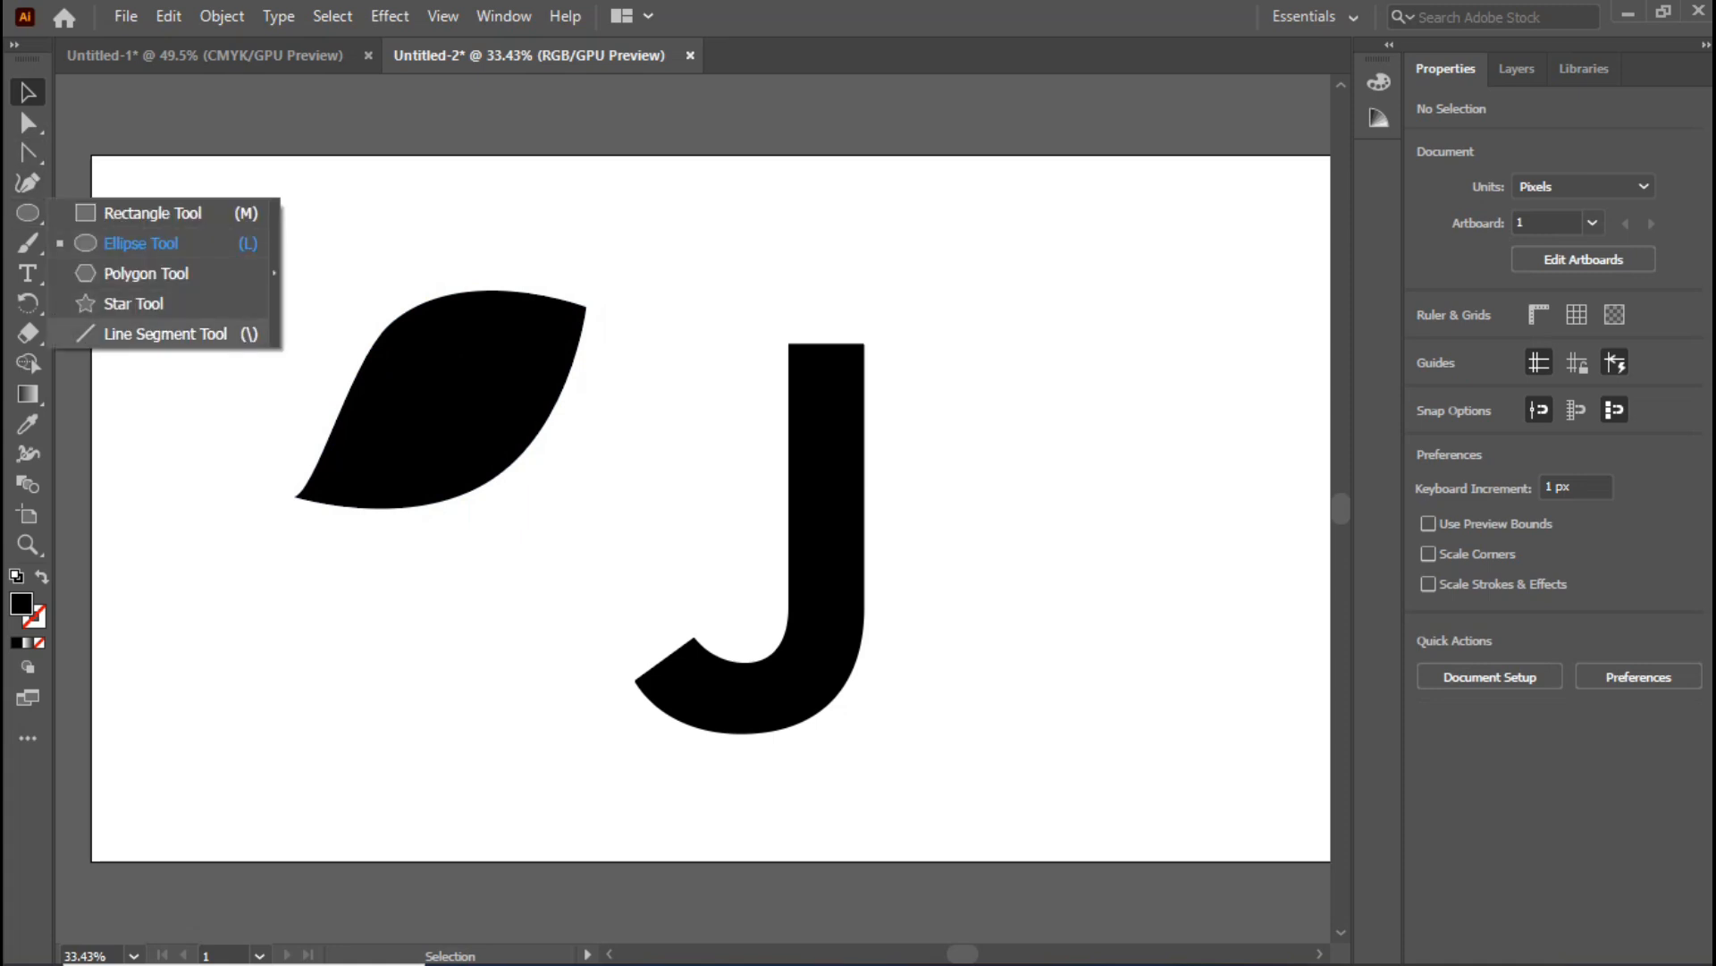
click(134, 333)
drag(159, 234, 160, 409)
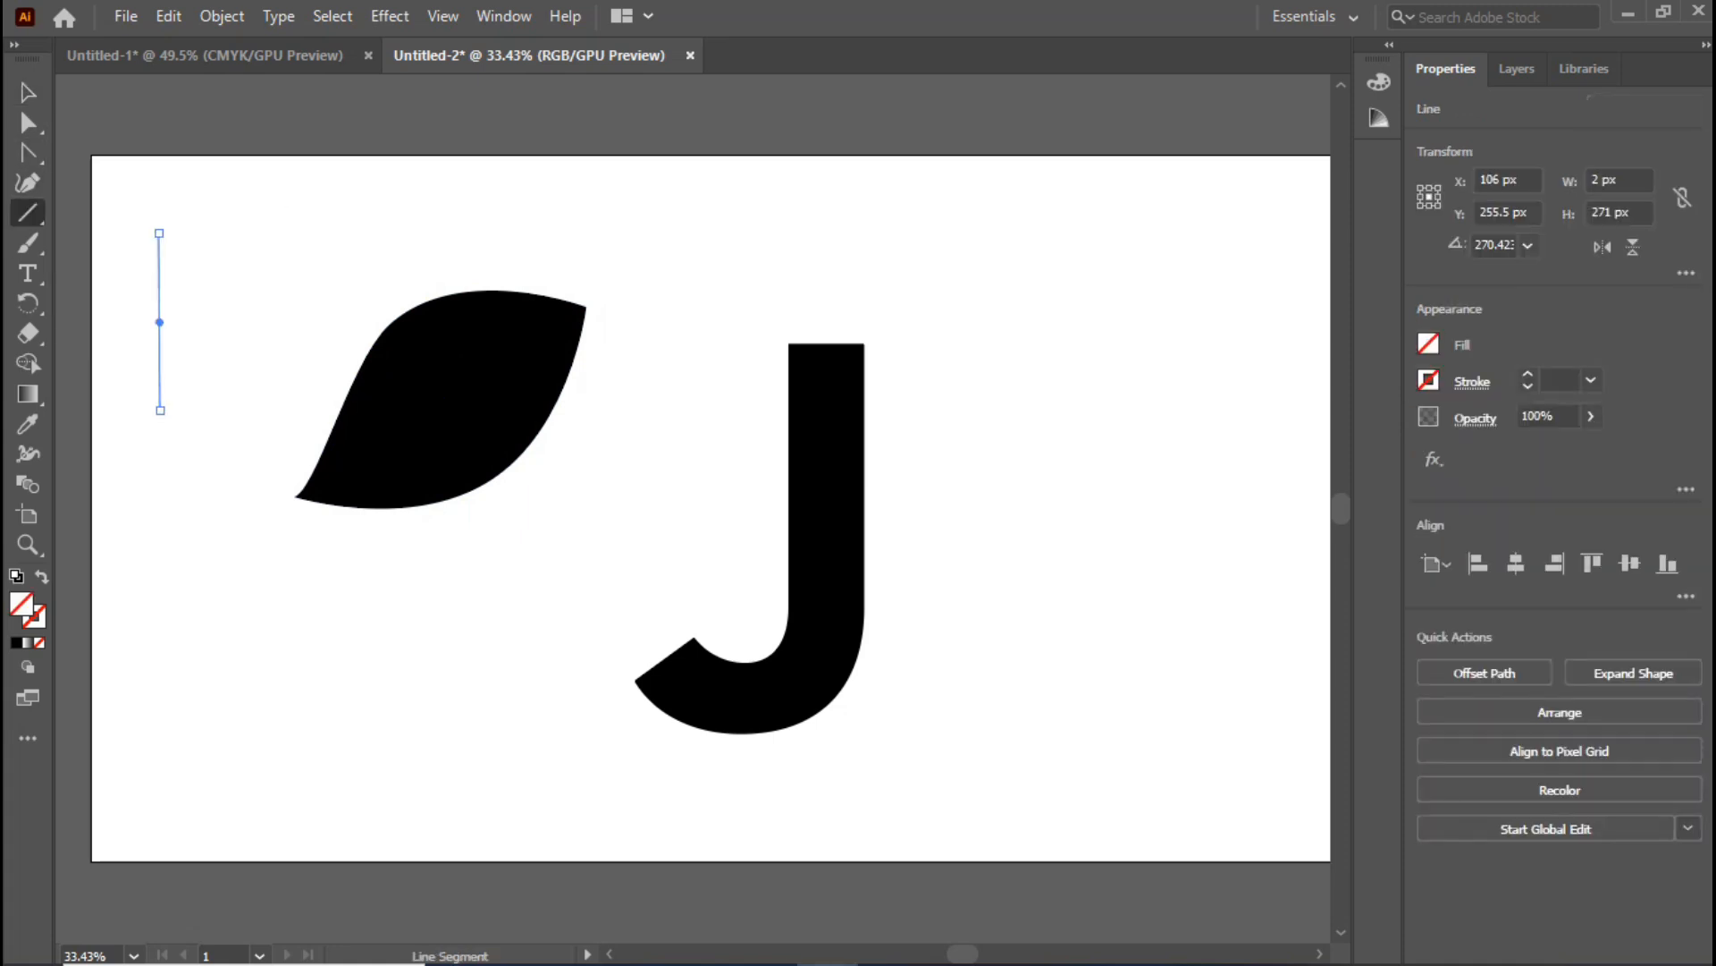
key(v)
click(159, 263)
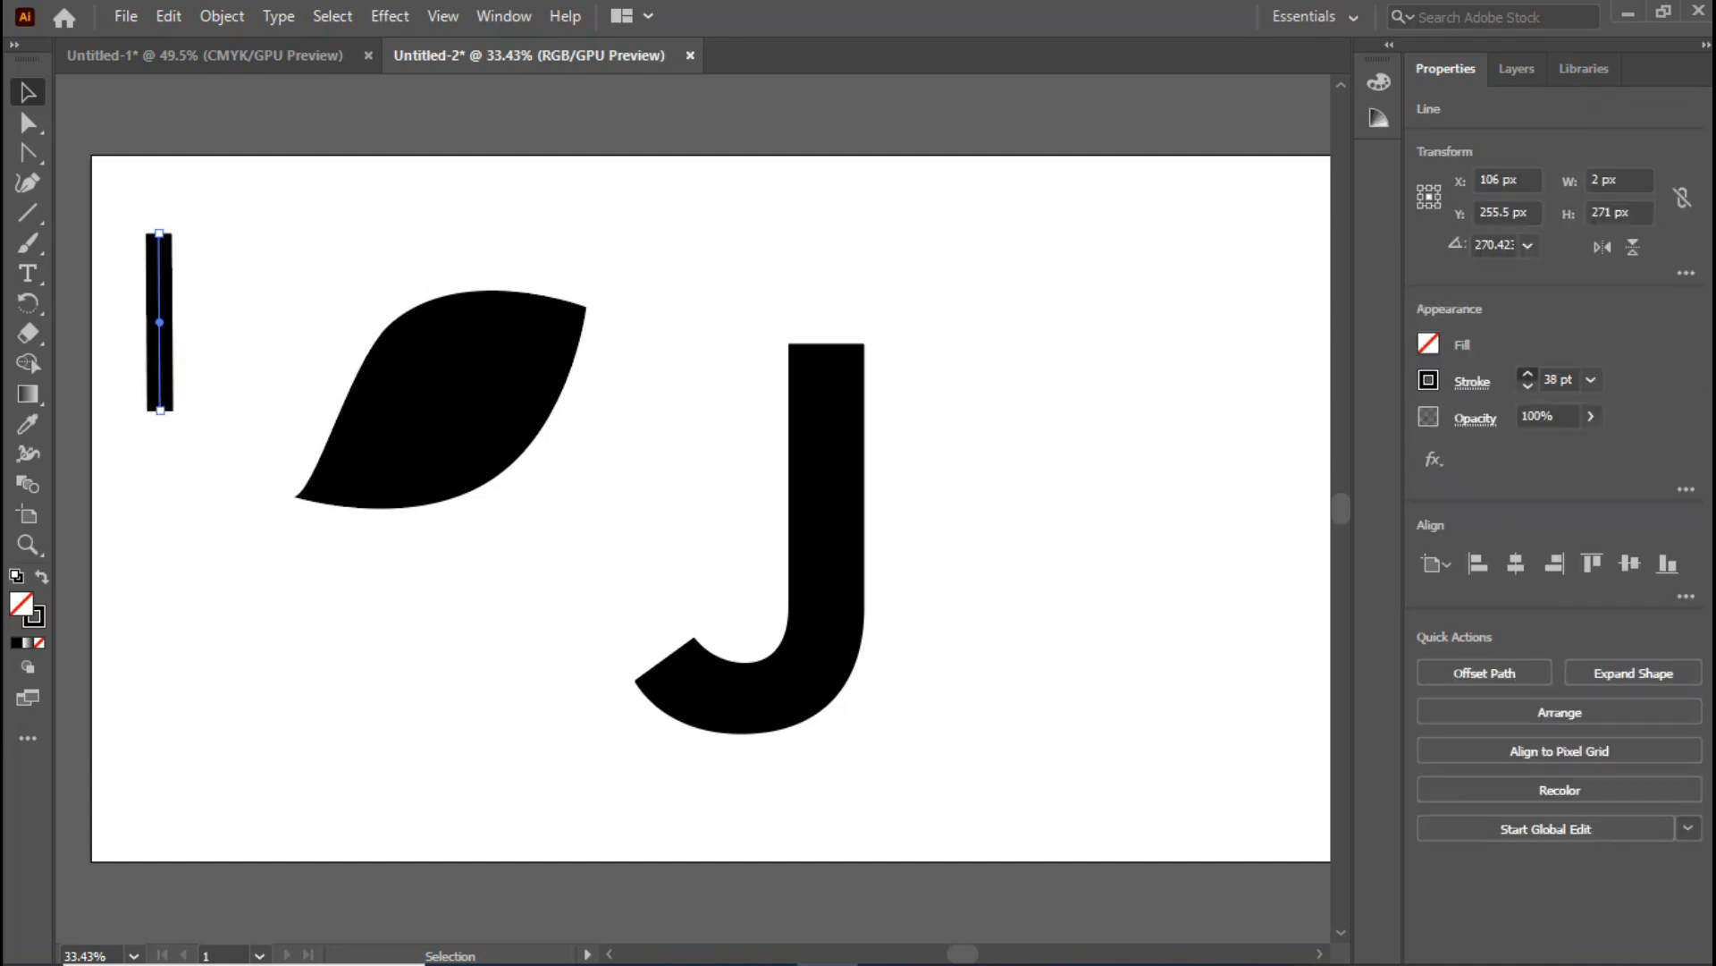
Apply the asymmetrical tapered width profile, thin at one end and bulging near the other, to the line's stroke.
click(1473, 381)
click(1418, 772)
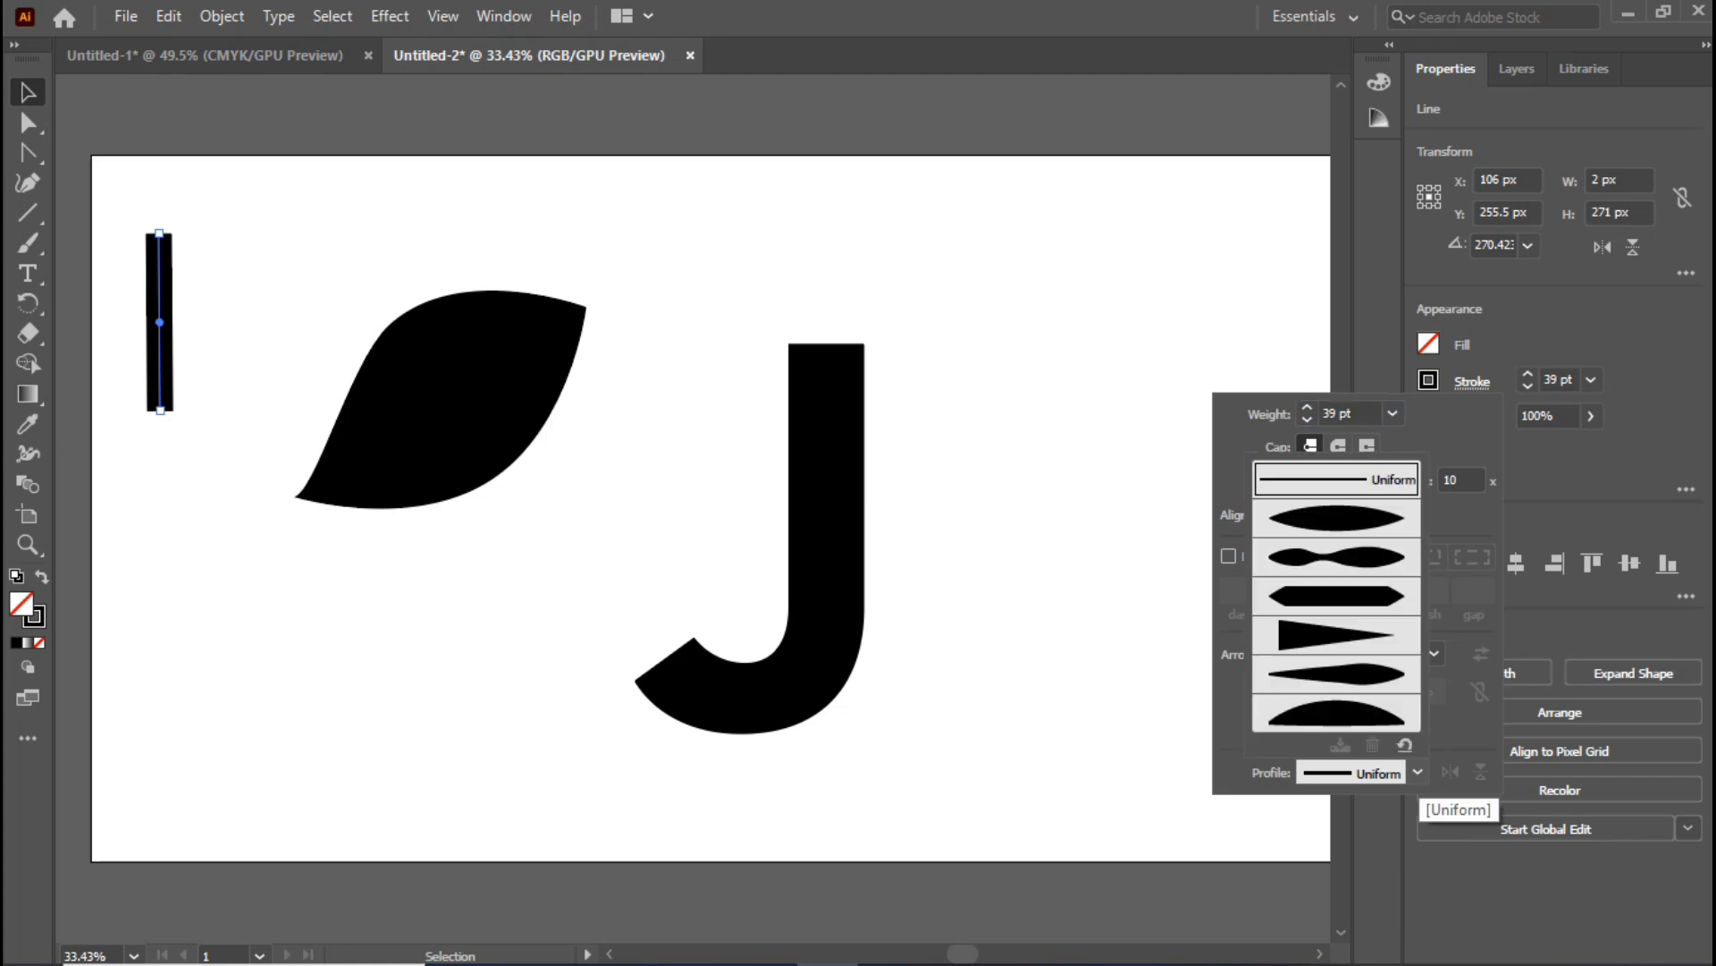
click(1336, 675)
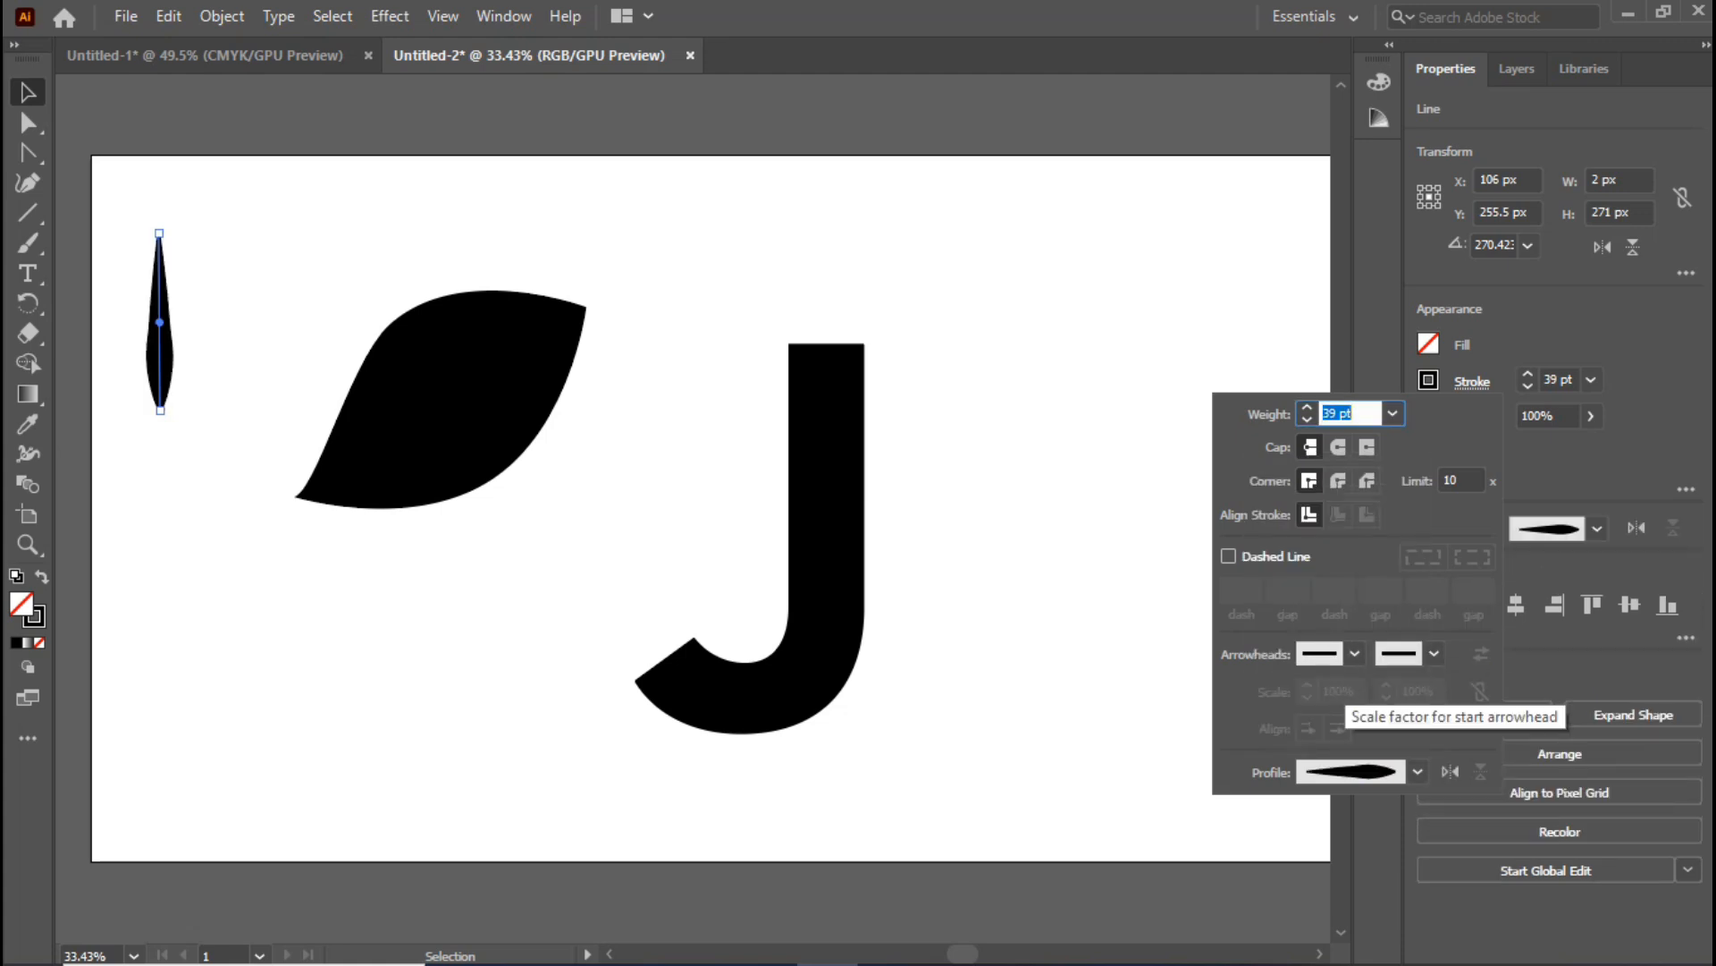
key(Escape)
key(ctrl+shift+a)
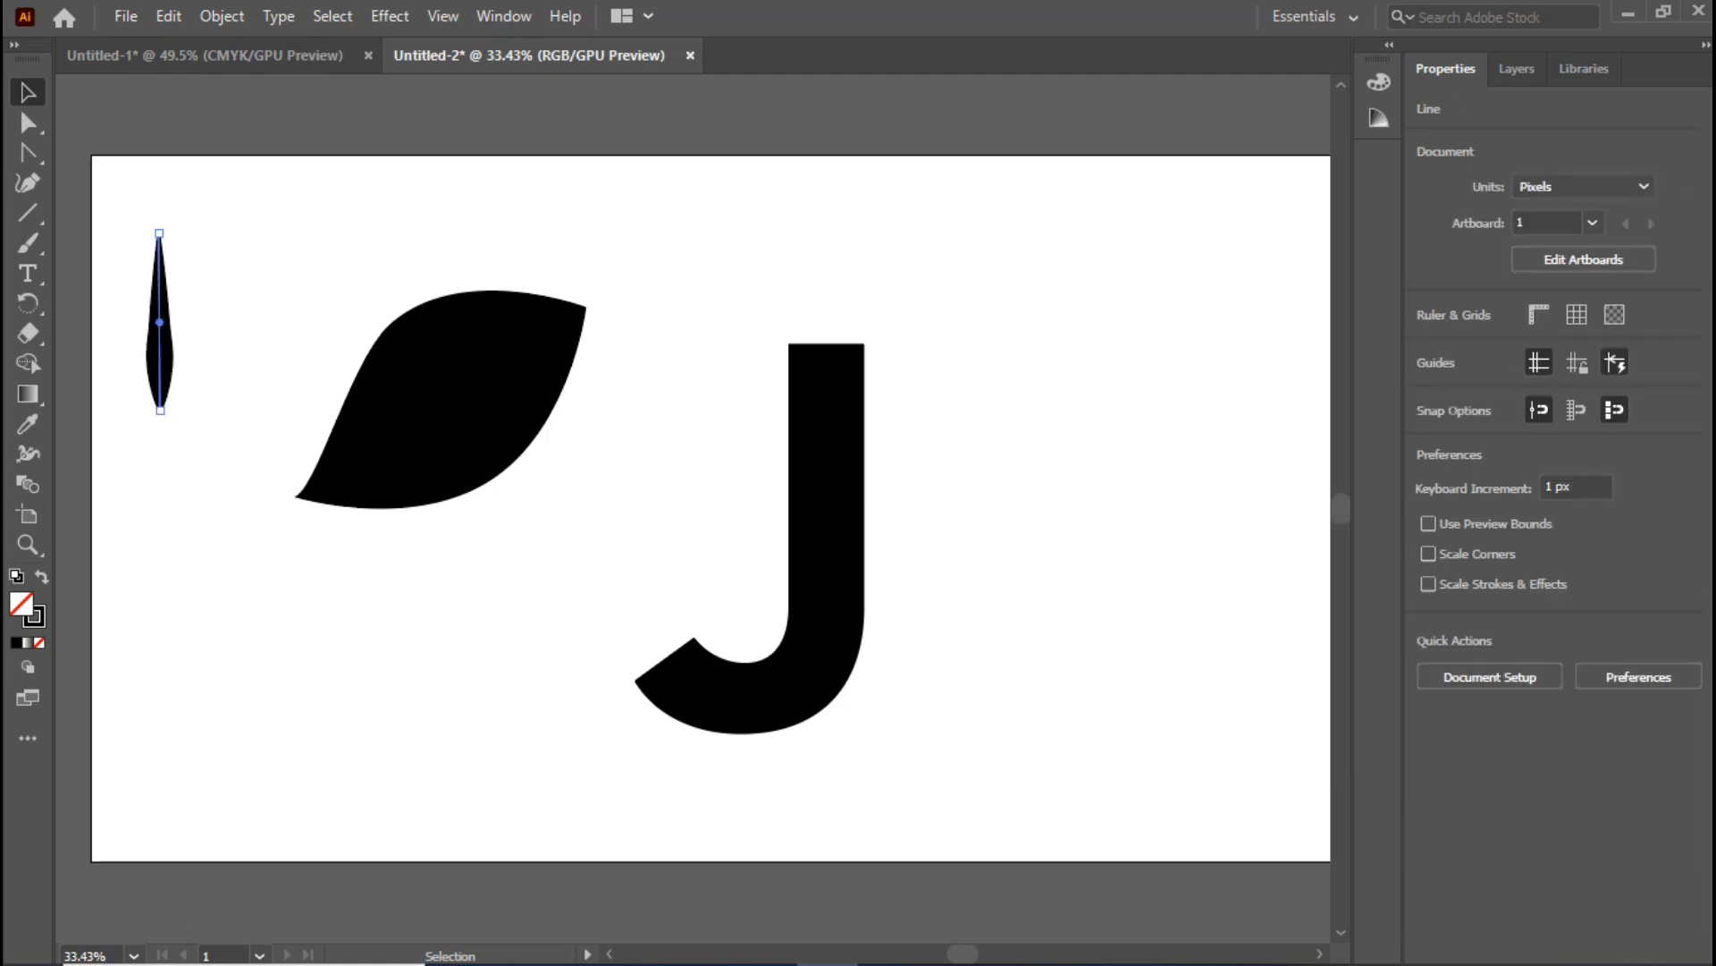
Expand the appearance of the tapered line into a filled shape.
click(222, 16)
click(358, 338)
click(234, 333)
Rotate the tapered shape to about 129° and place it across the leaf's upper-right tip, with its thin end inside.
click(160, 349)
drag(185, 223, 116, 365)
click(219, 358)
drag(174, 312, 581, 304)
drag(660, 229, 631, 264)
drag(596, 216, 686, 261)
click(677, 277)
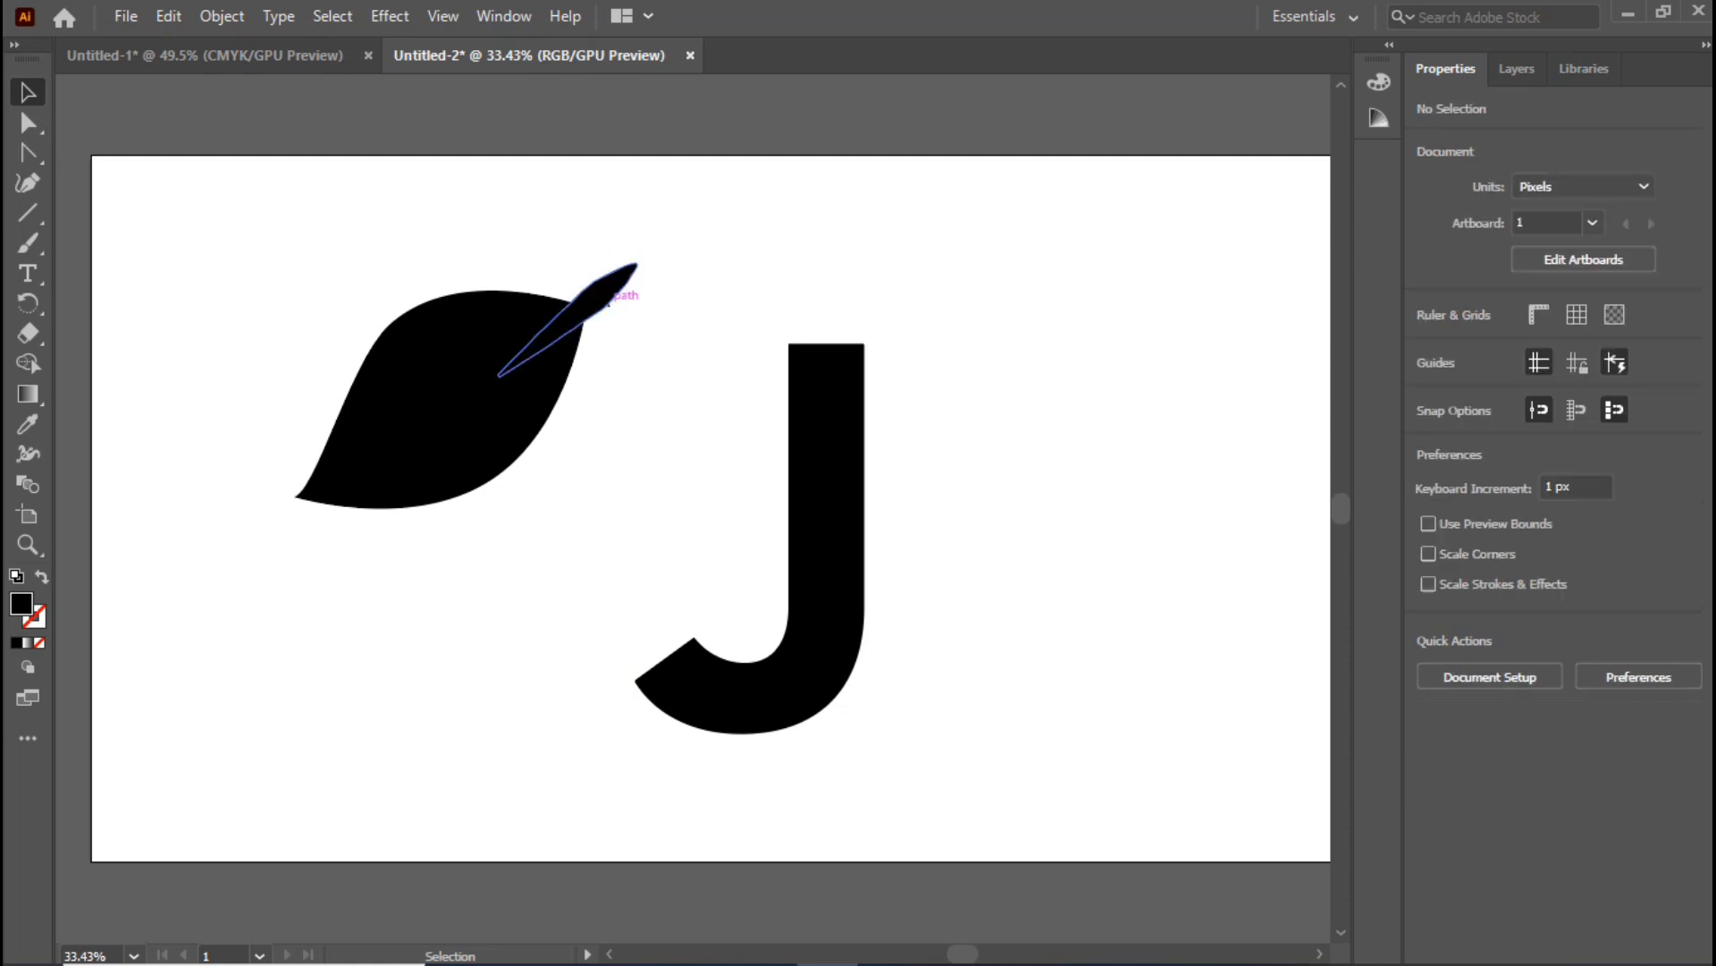
Fill the tapered shape with light green 93CC8B to distinguish it from the leaf.
click(664, 295)
click(626, 281)
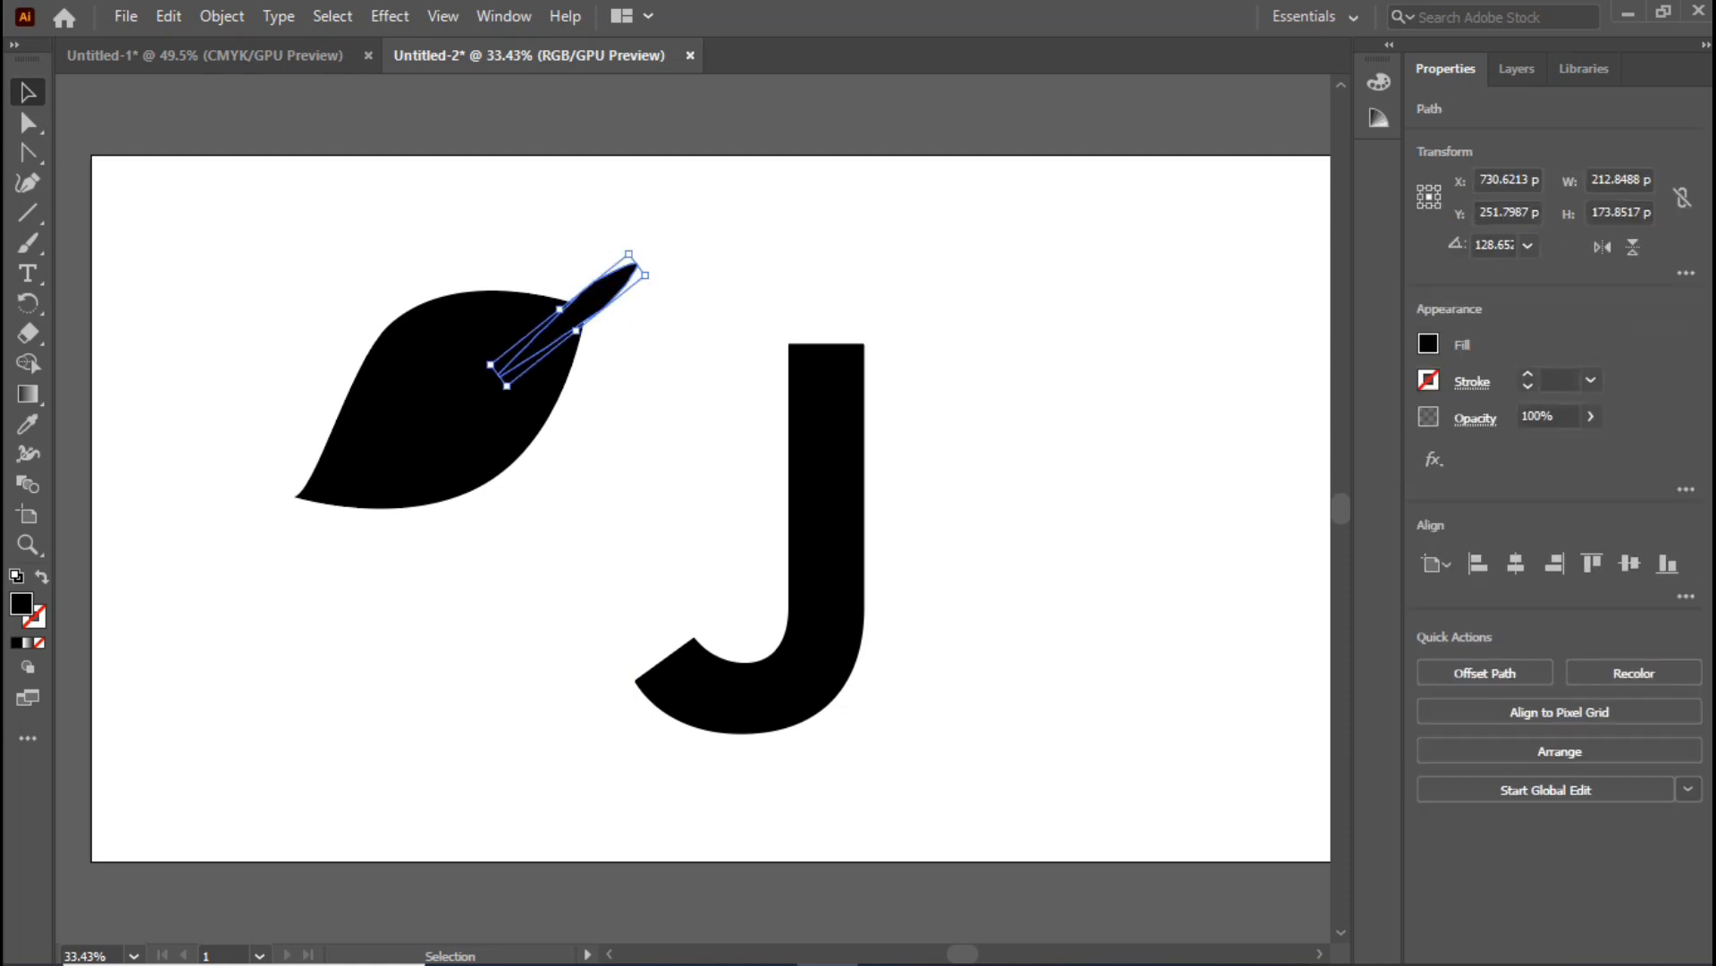
double_click(21, 604)
click(632, 388)
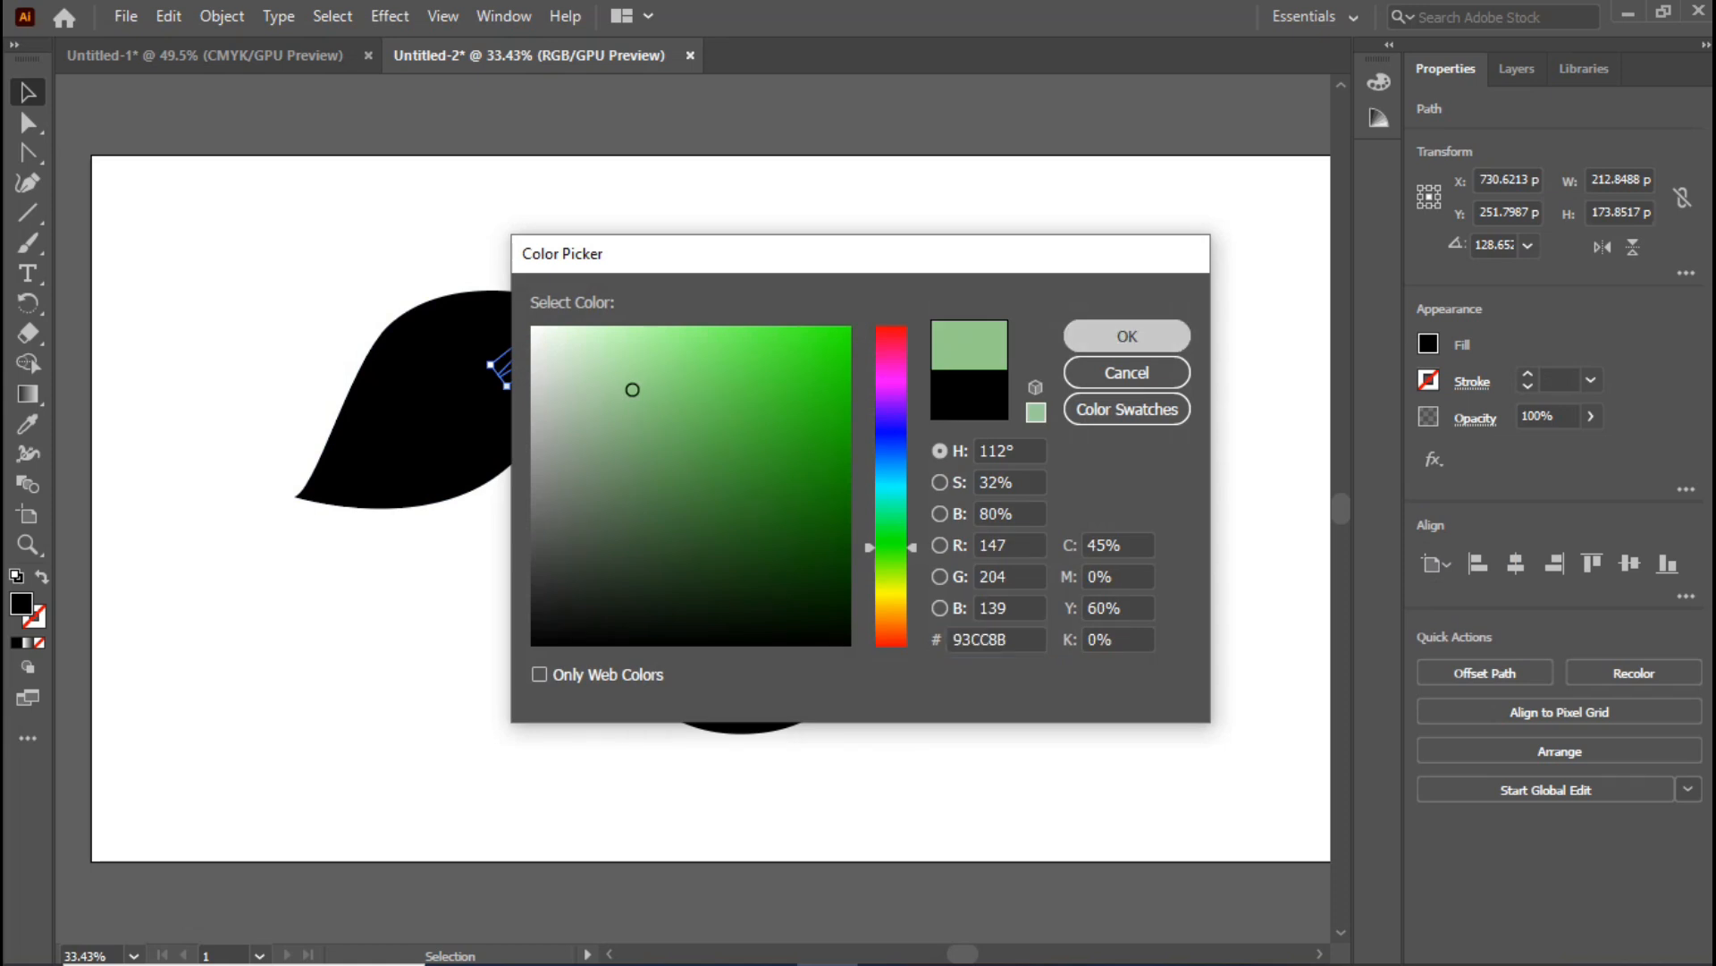
click(1126, 336)
click(672, 302)
Fine-tune the green shape's angle and position so it runs through the leaf's tip as a vein.
click(625, 284)
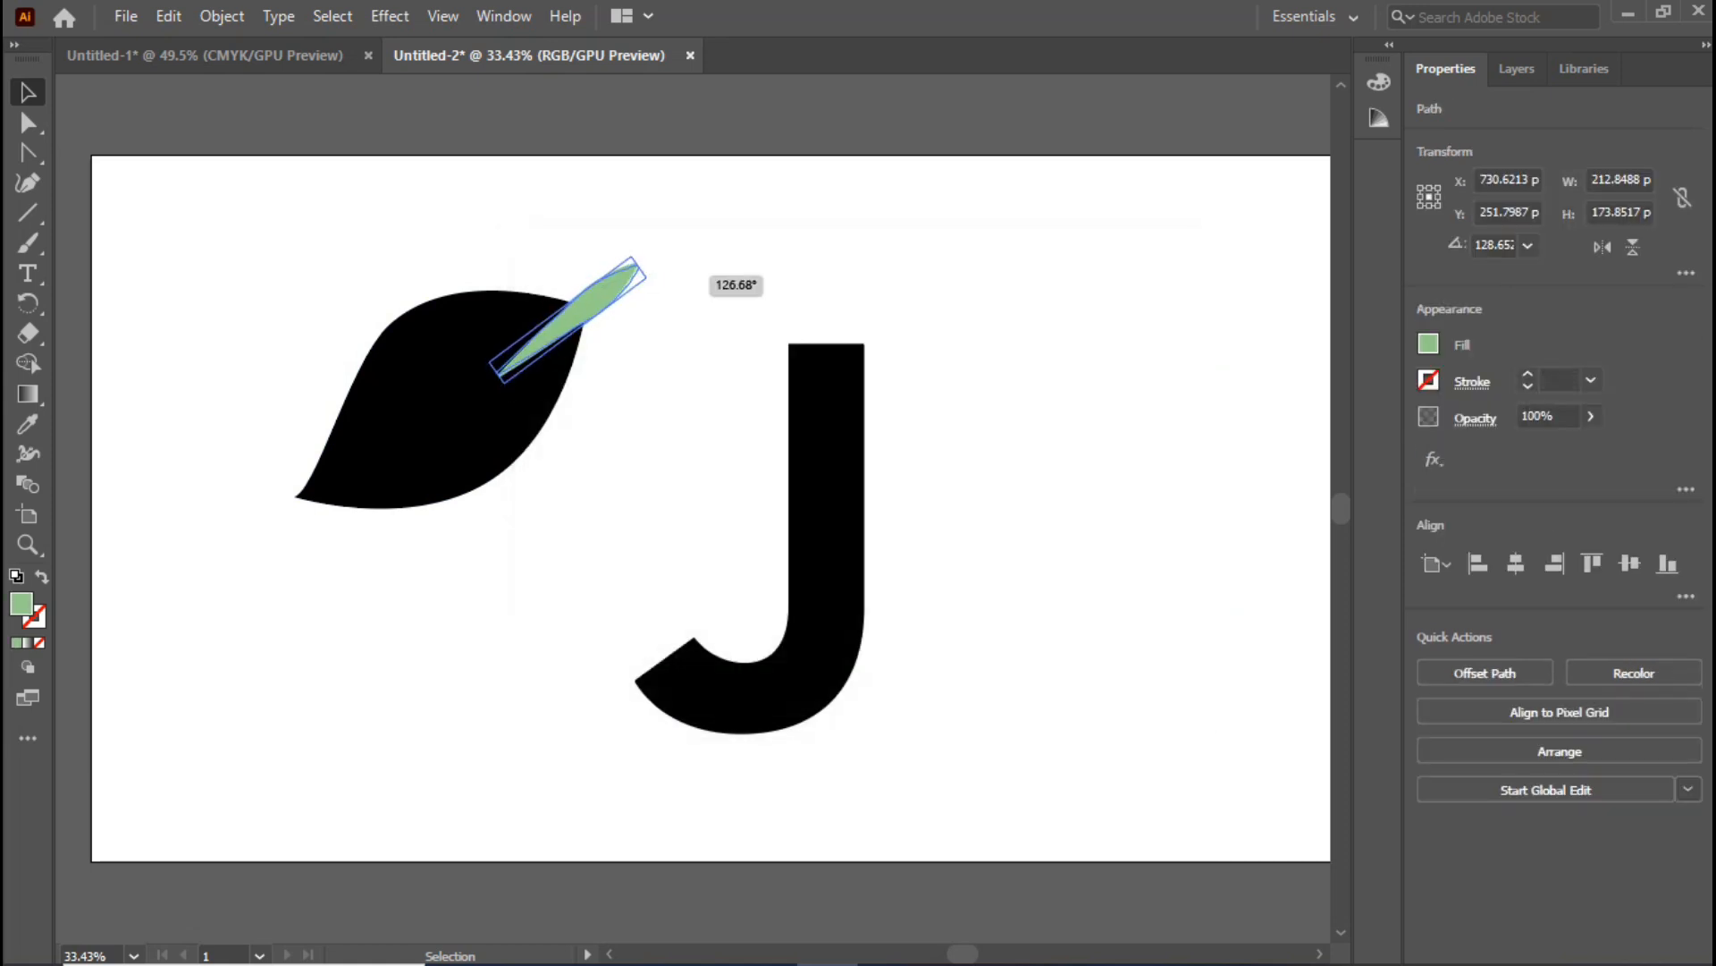
drag(586, 310, 549, 326)
click(635, 332)
click(596, 312)
mouse_move(641, 274)
mouse_down()
mouse_move(609, 297)
mouse_move(640, 289)
mouse_up()
click(651, 326)
click(651, 328)
click(601, 306)
click(647, 319)
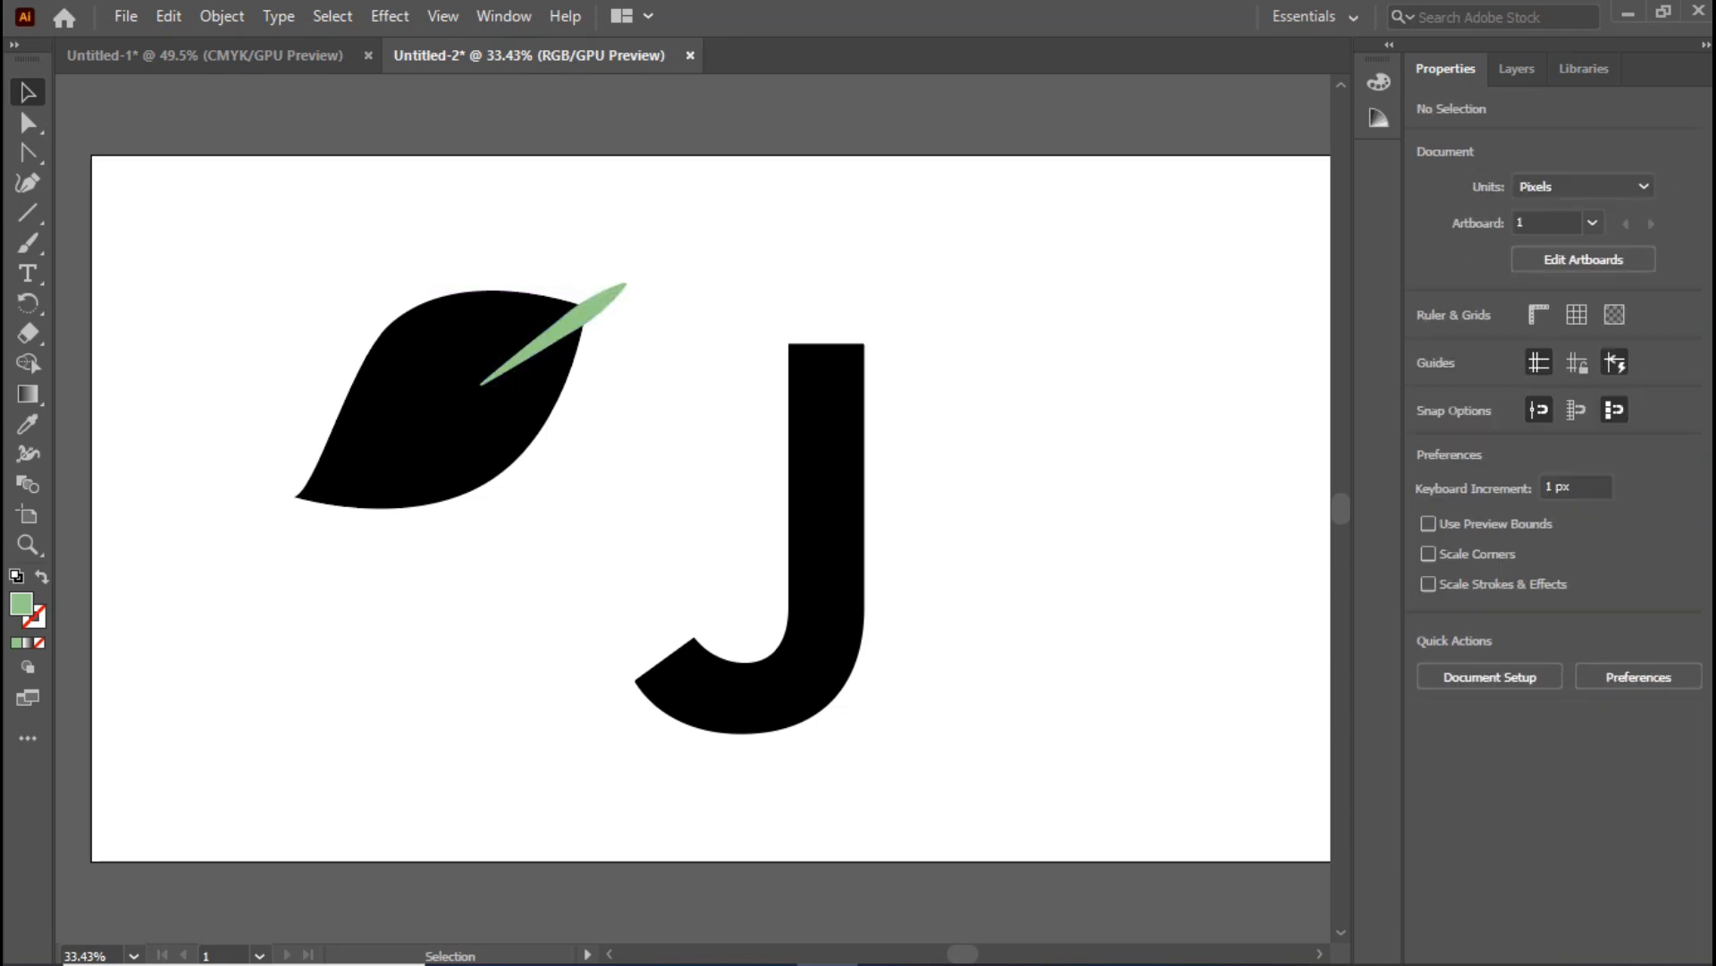
Cut the green tapered shape out of the leaf with the Shape Builder tool.
drag(666, 489, 329, 270)
click(28, 362)
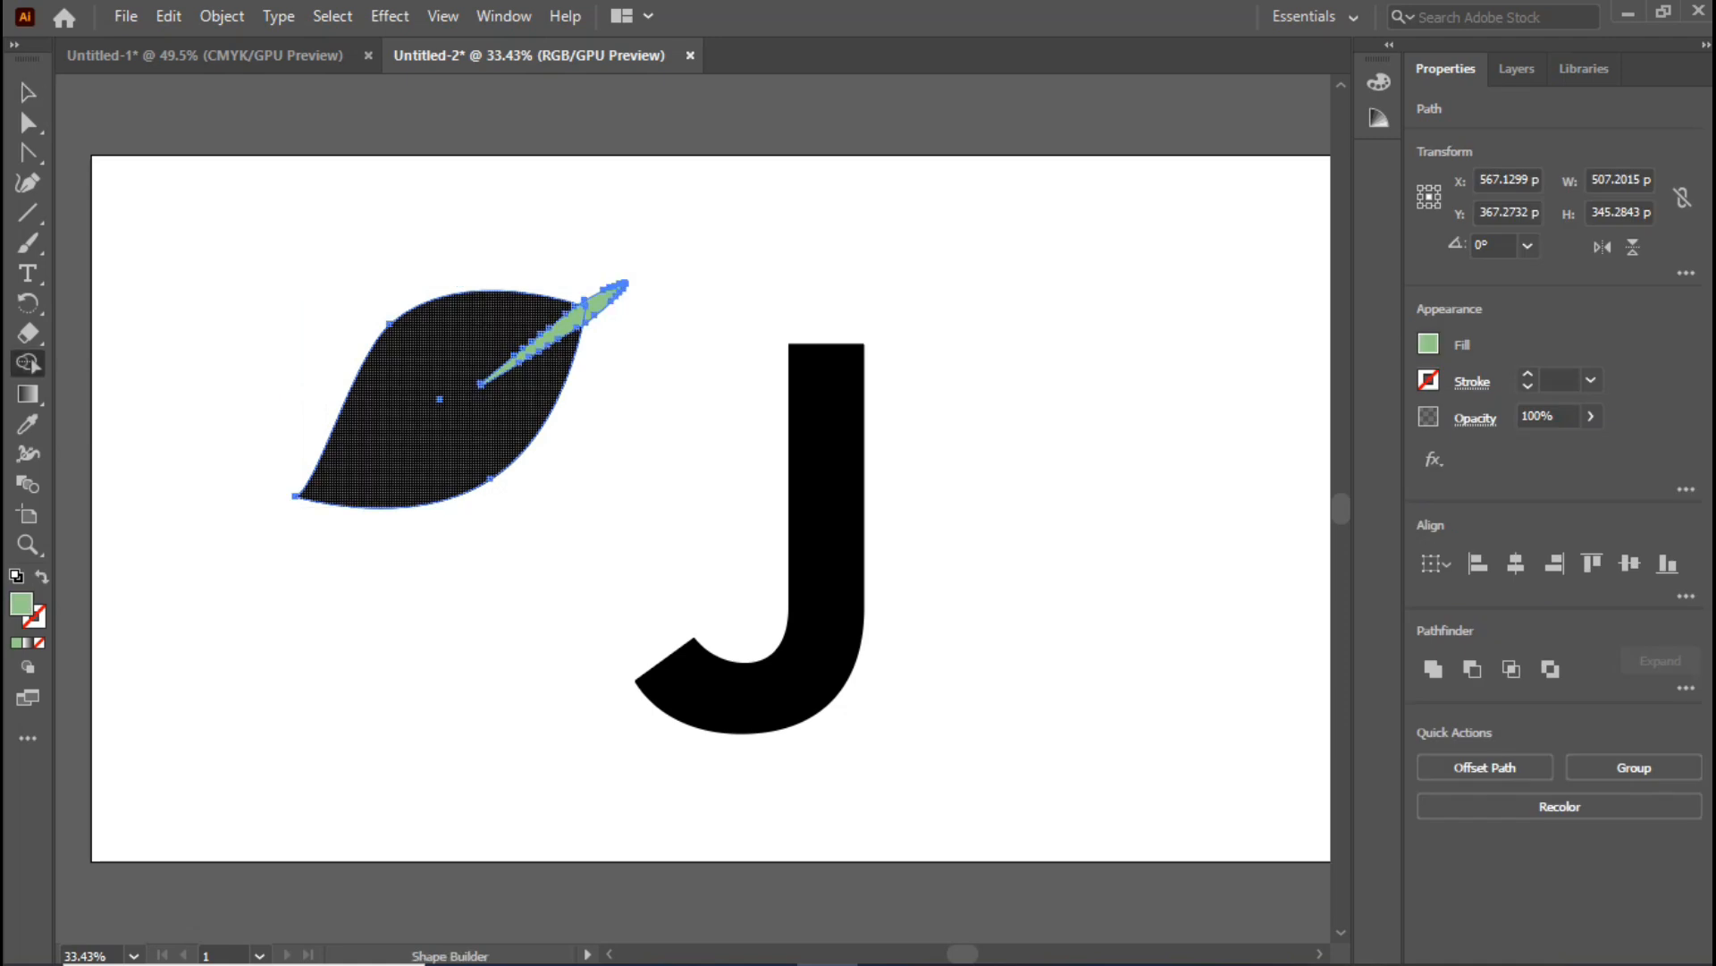
drag(610, 297, 541, 343)
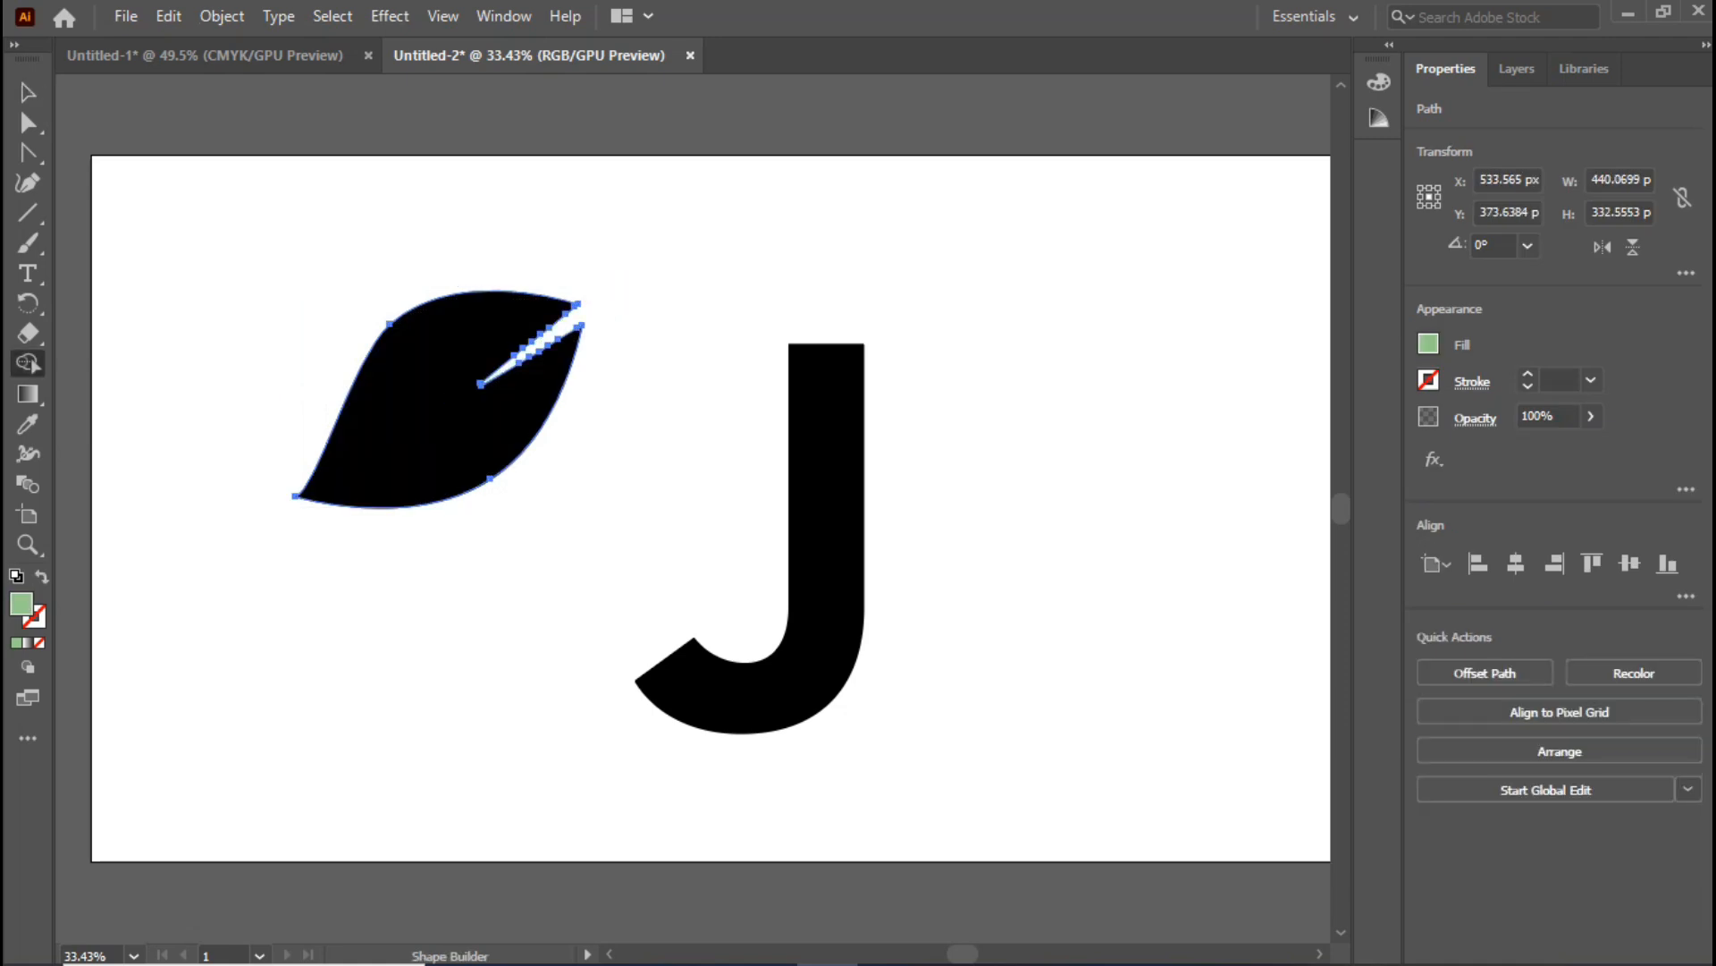
key(v)
click(630, 362)
Move the notched leaf closer to the J and scale it down to about 215 x 162 px.
drag(447, 411, 499, 411)
click(666, 429)
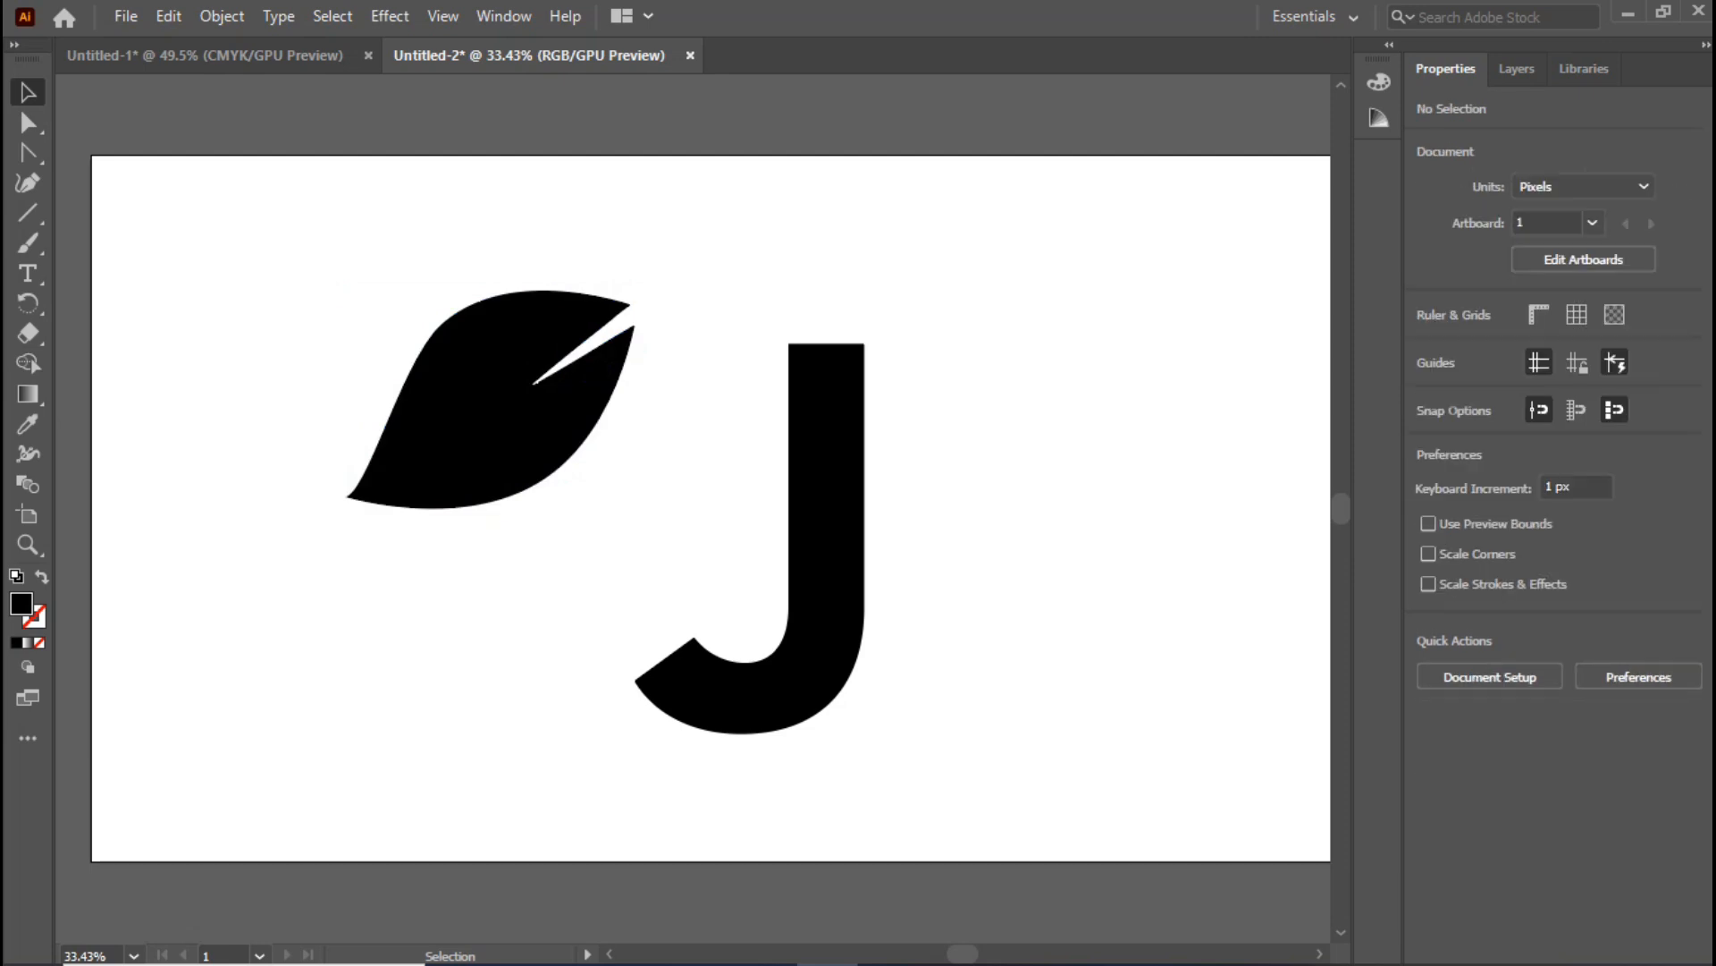
click(536, 421)
drag(635, 507, 631, 417)
click(599, 473)
Reflect the leaf across the vertical axis.
right_click(592, 378)
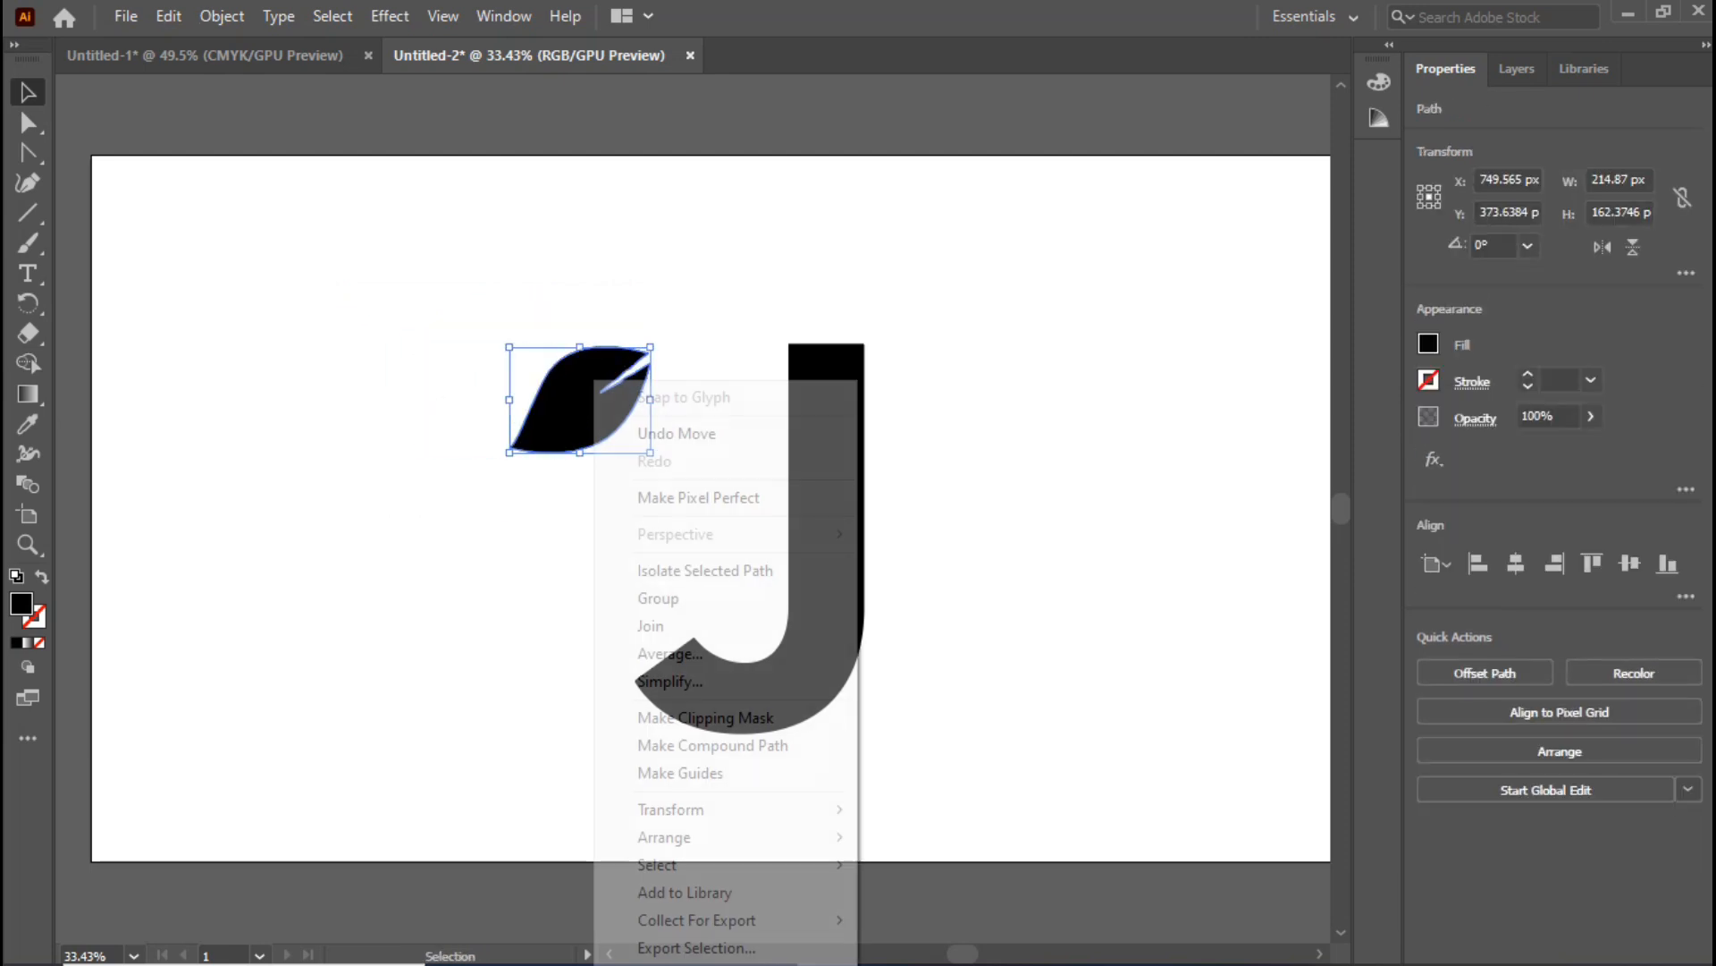
mouse_move(670, 810)
click(894, 679)
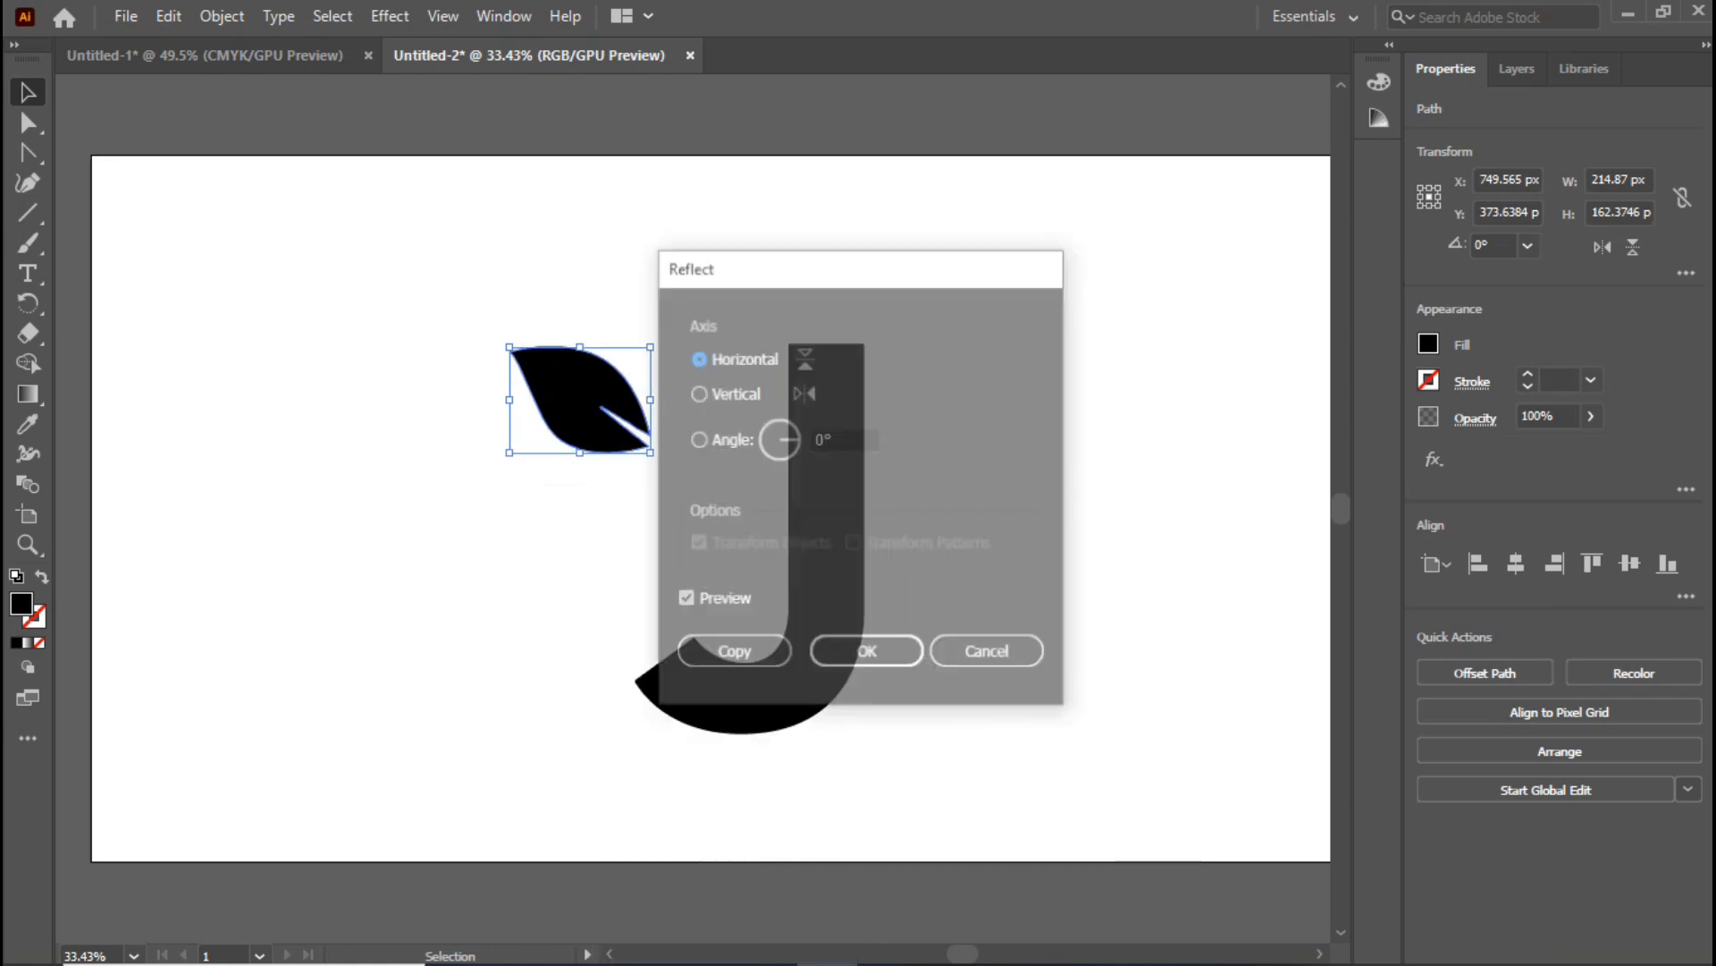
click(697, 394)
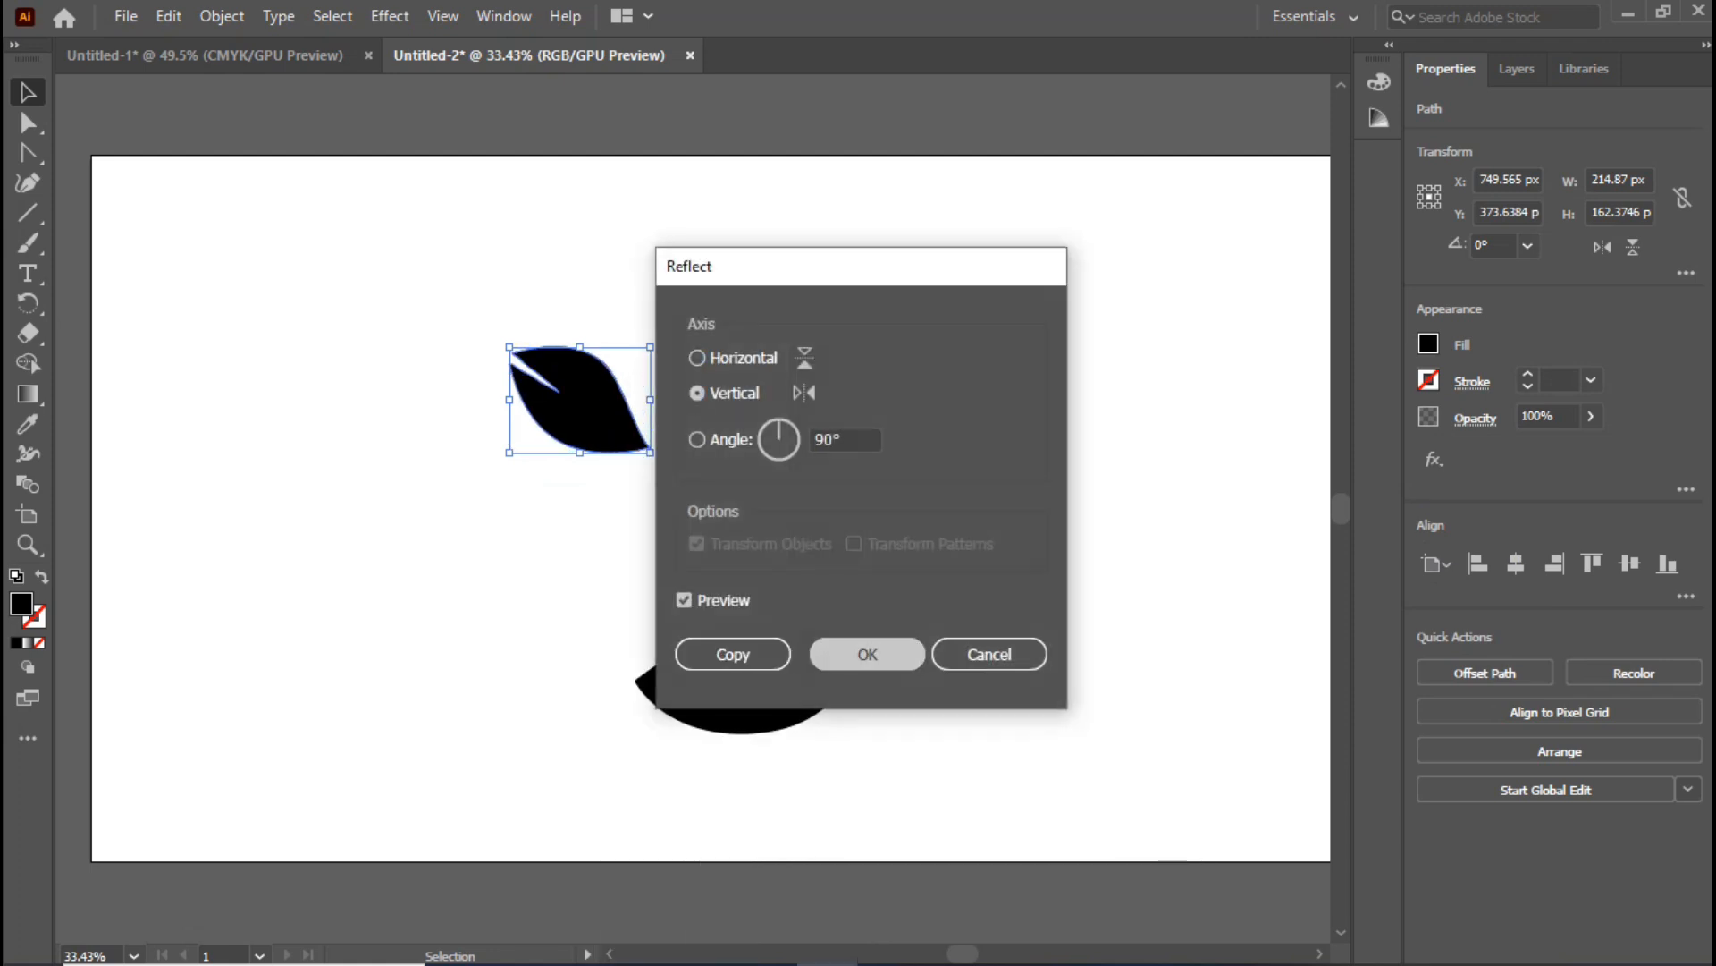
key(Return)
Rotate the leaf to about 69°, shrink it to about 176 x 131 px and fit its notched tip against the J's top-left corner.
drag(669, 333, 626, 542)
click(631, 529)
drag(616, 427, 754, 416)
click(719, 398)
drag(745, 474, 739, 459)
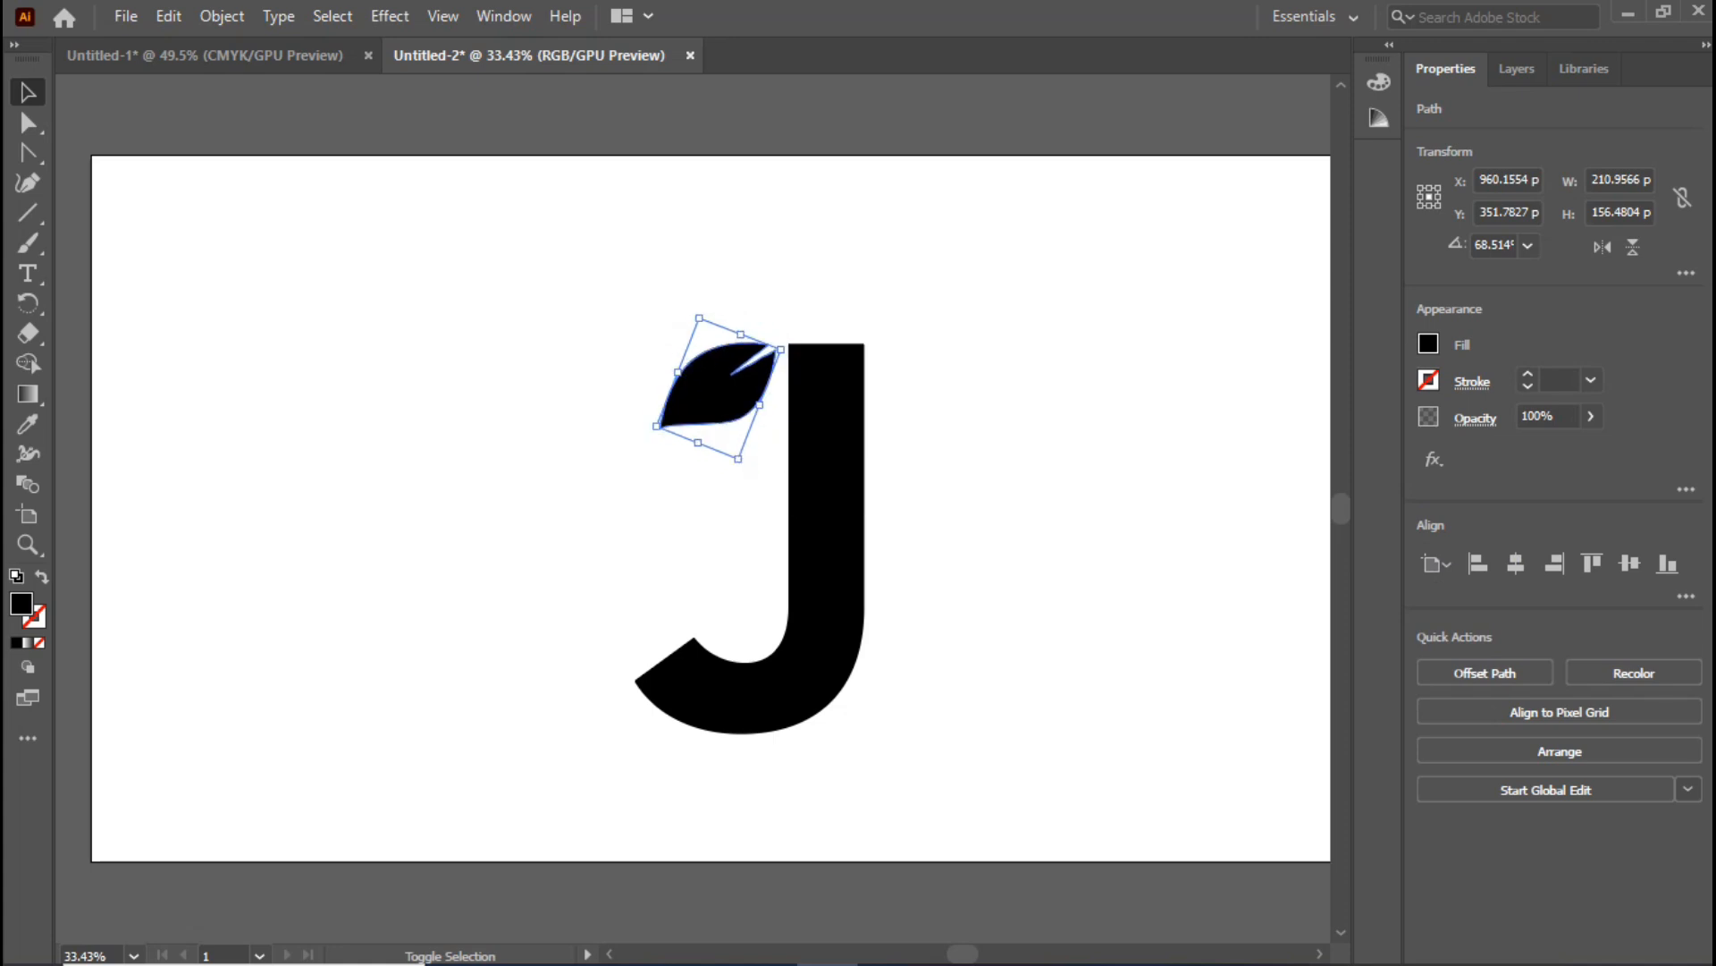
drag(738, 390, 749, 383)
click(725, 500)
Create a copy of the leaf reflected across the horizontal axis and place it, scaled down, above the first leaf.
right_click(707, 374)
mouse_move(786, 805)
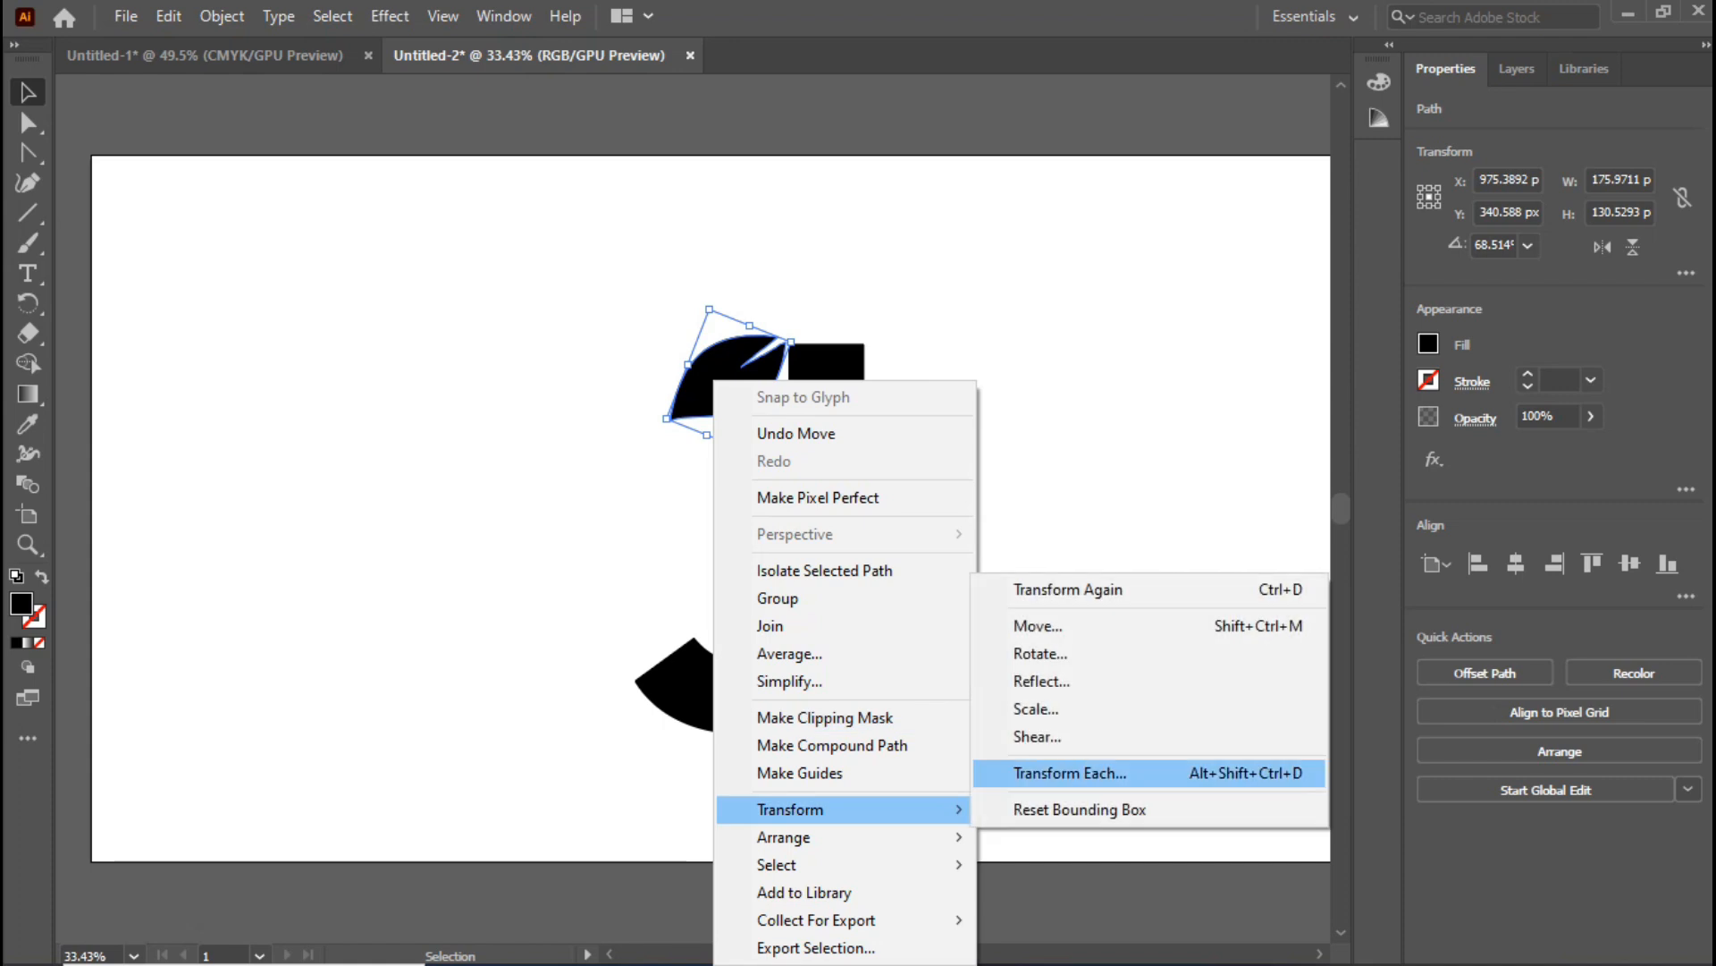
click(1055, 678)
drag(805, 265, 1021, 237)
click(913, 328)
click(949, 621)
drag(769, 408, 777, 319)
click(907, 277)
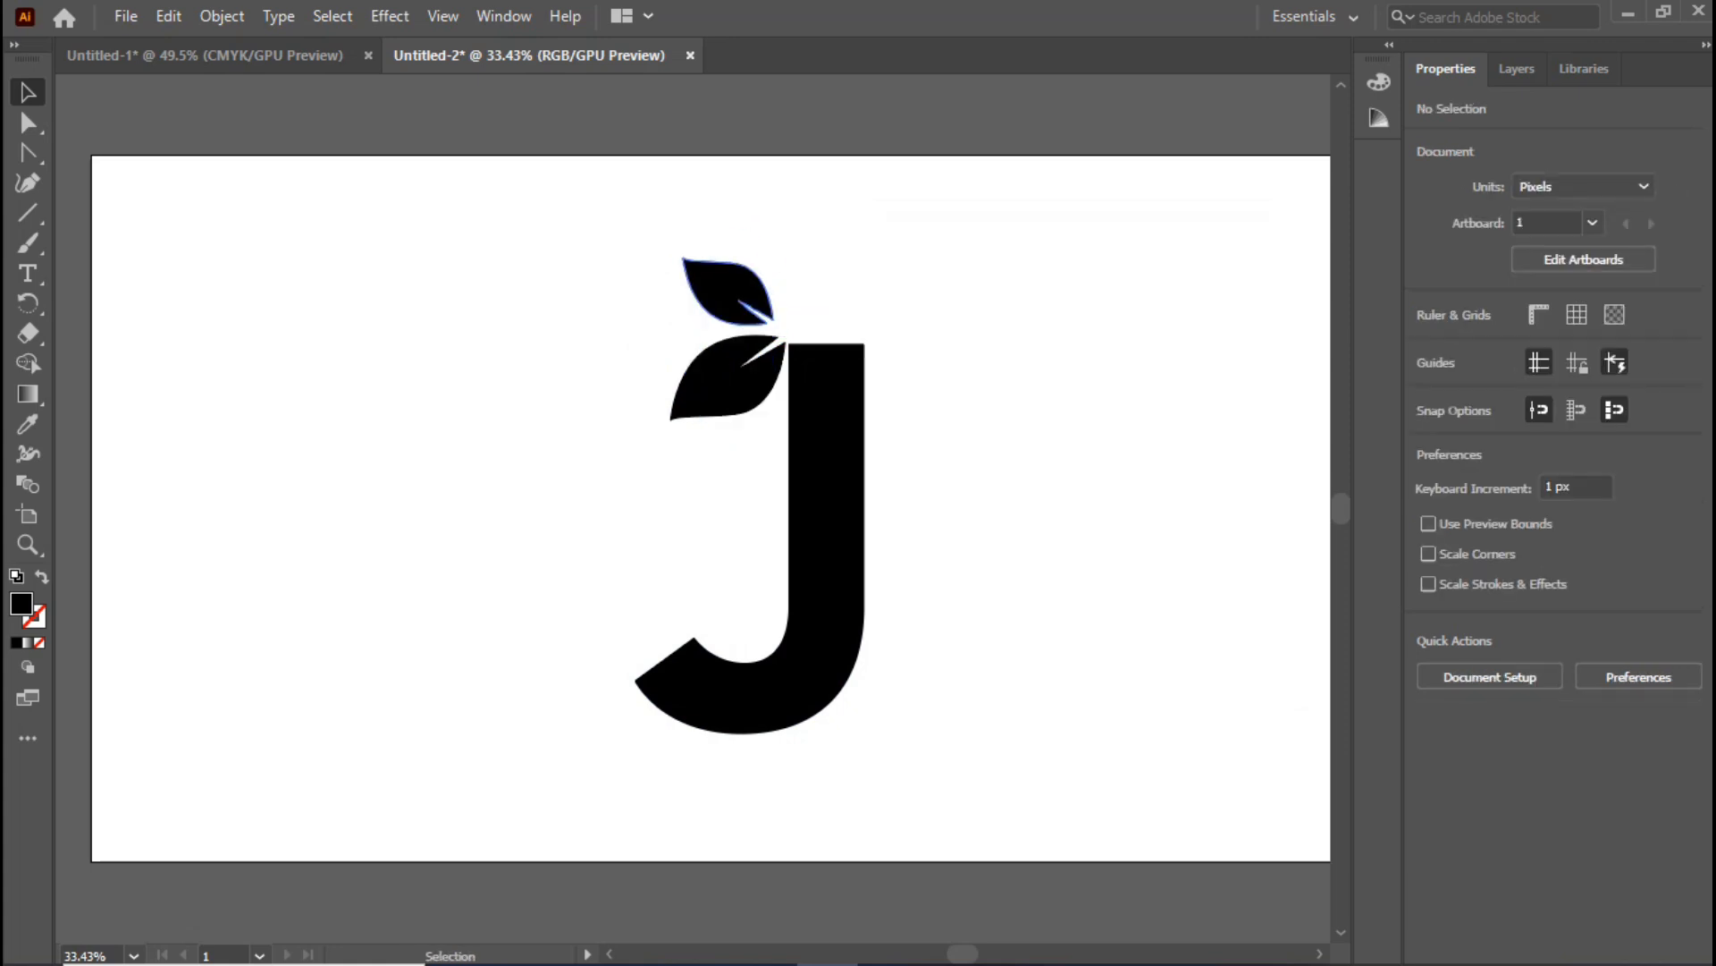
Nudge the smaller upper leaf down and right so its tip sits close to the J's top-left corner.
click(749, 313)
key(Down)
key(Down)
key(Down)
key(Down)
key(Down)
key(Right)
key(Right)
key(Right)
key(Right)
key(Right)
key(Right)
key(Right)
key(Right)
key(Right)
key(Right)
key(Right)
key(Right)
key(Right)
key(Right)
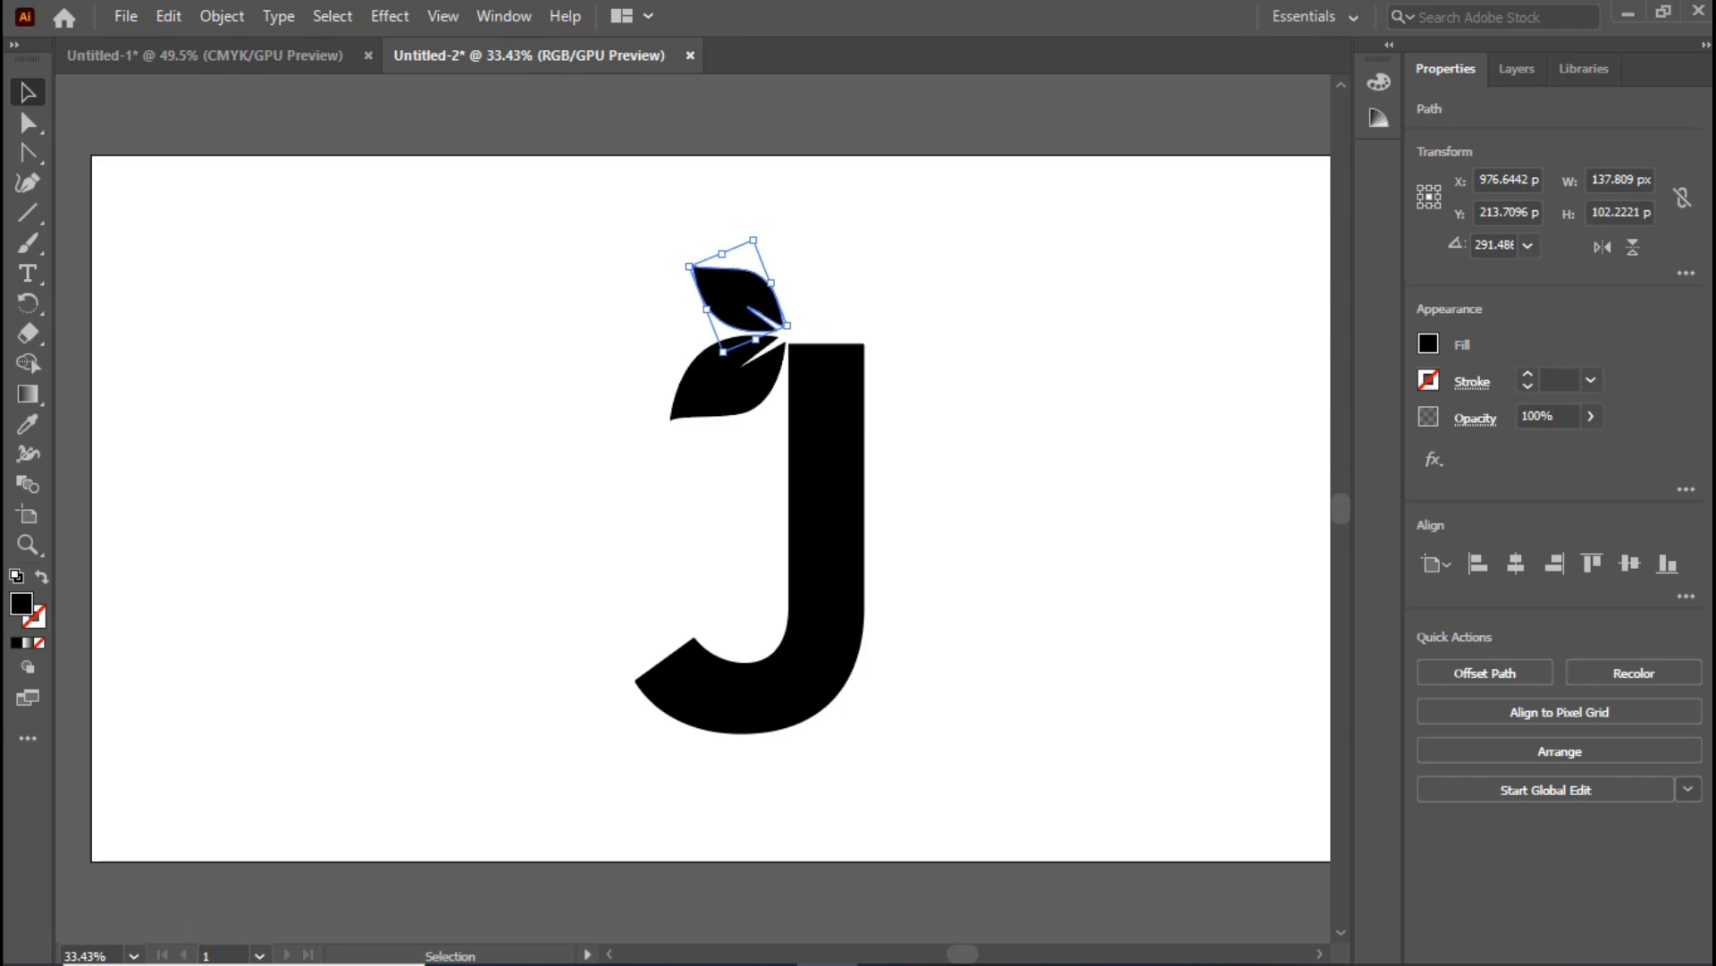
Rotate the small upper leaf to about 280° so its notched tip meets the lower leaf's tip.
drag(760, 233, 767, 283)
key(ctrl+shift+a)
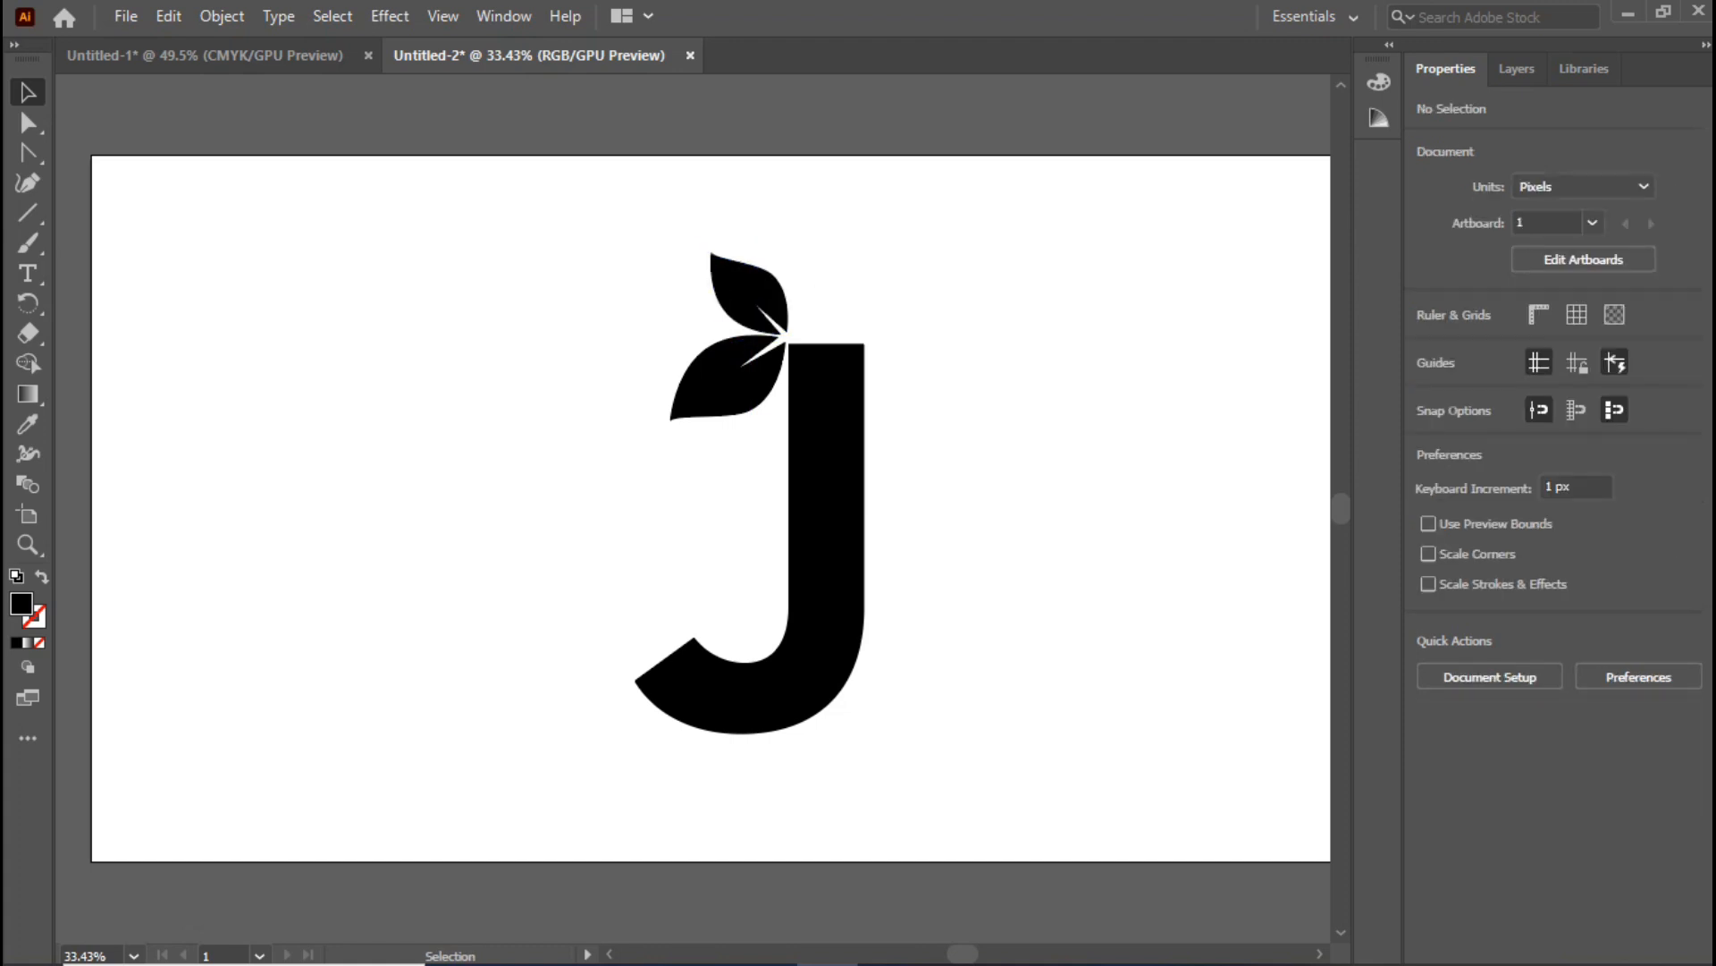
drag(660, 236, 778, 357)
key(ctrl+shift+a)
Draw a black rectangle of 117 x 106 px above the J's stem, matching the stem's width.
click(28, 213)
click(152, 212)
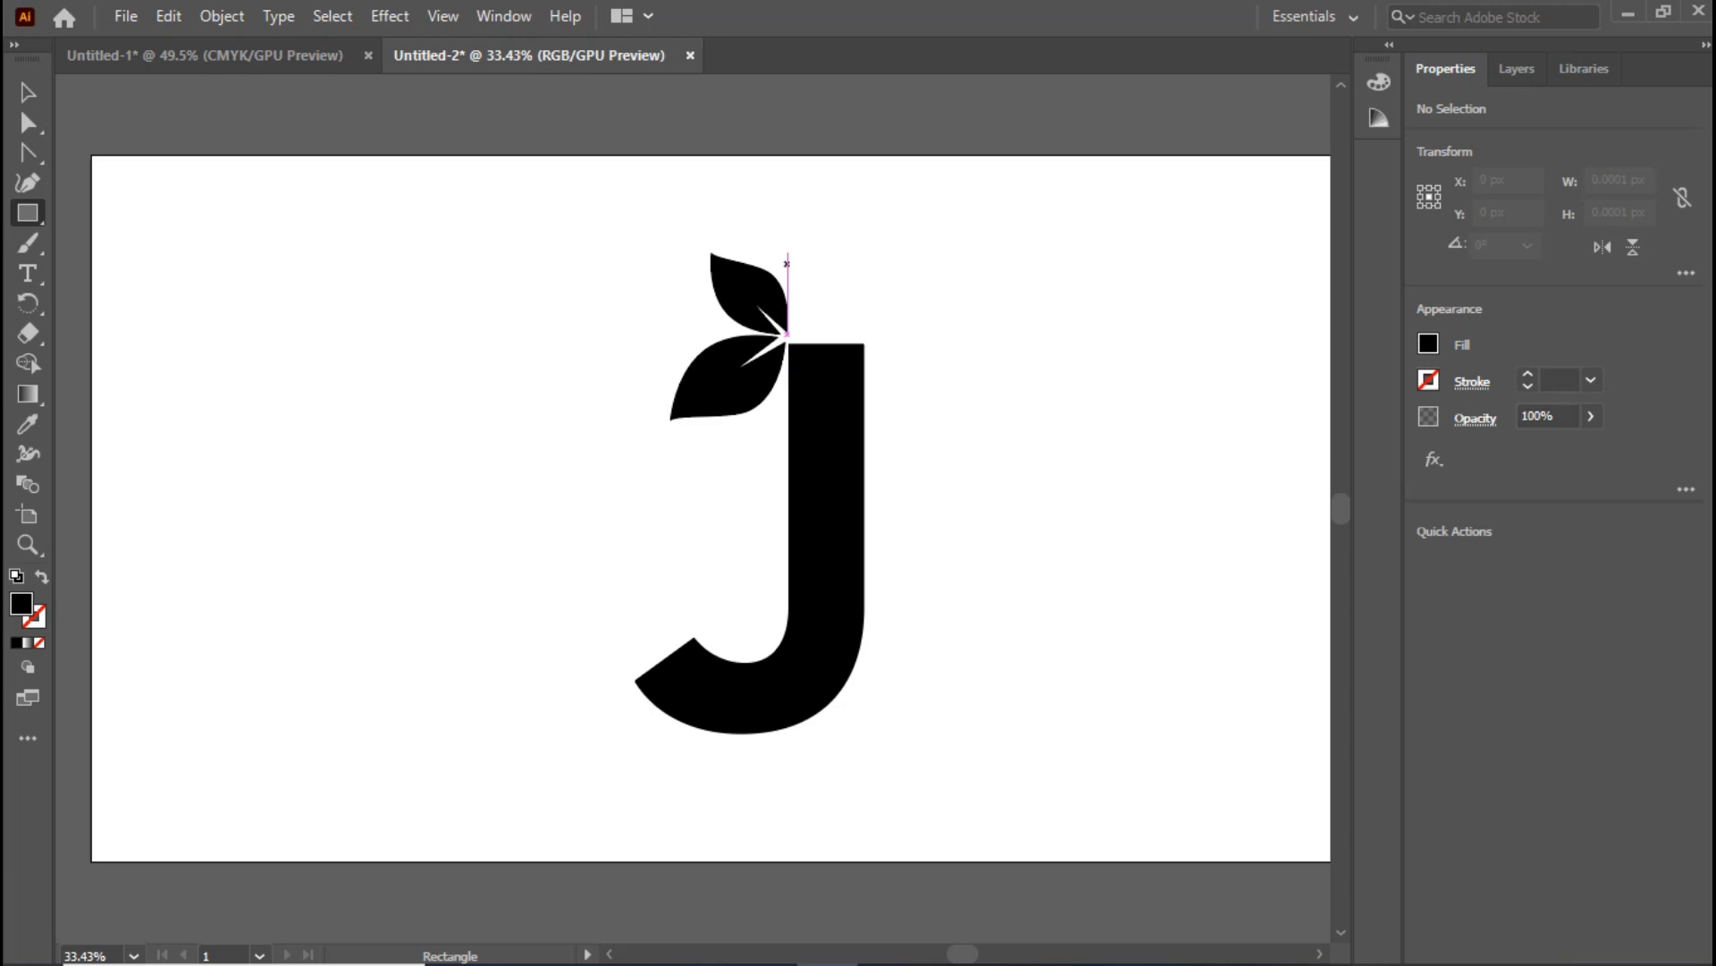
drag(786, 241, 864, 304)
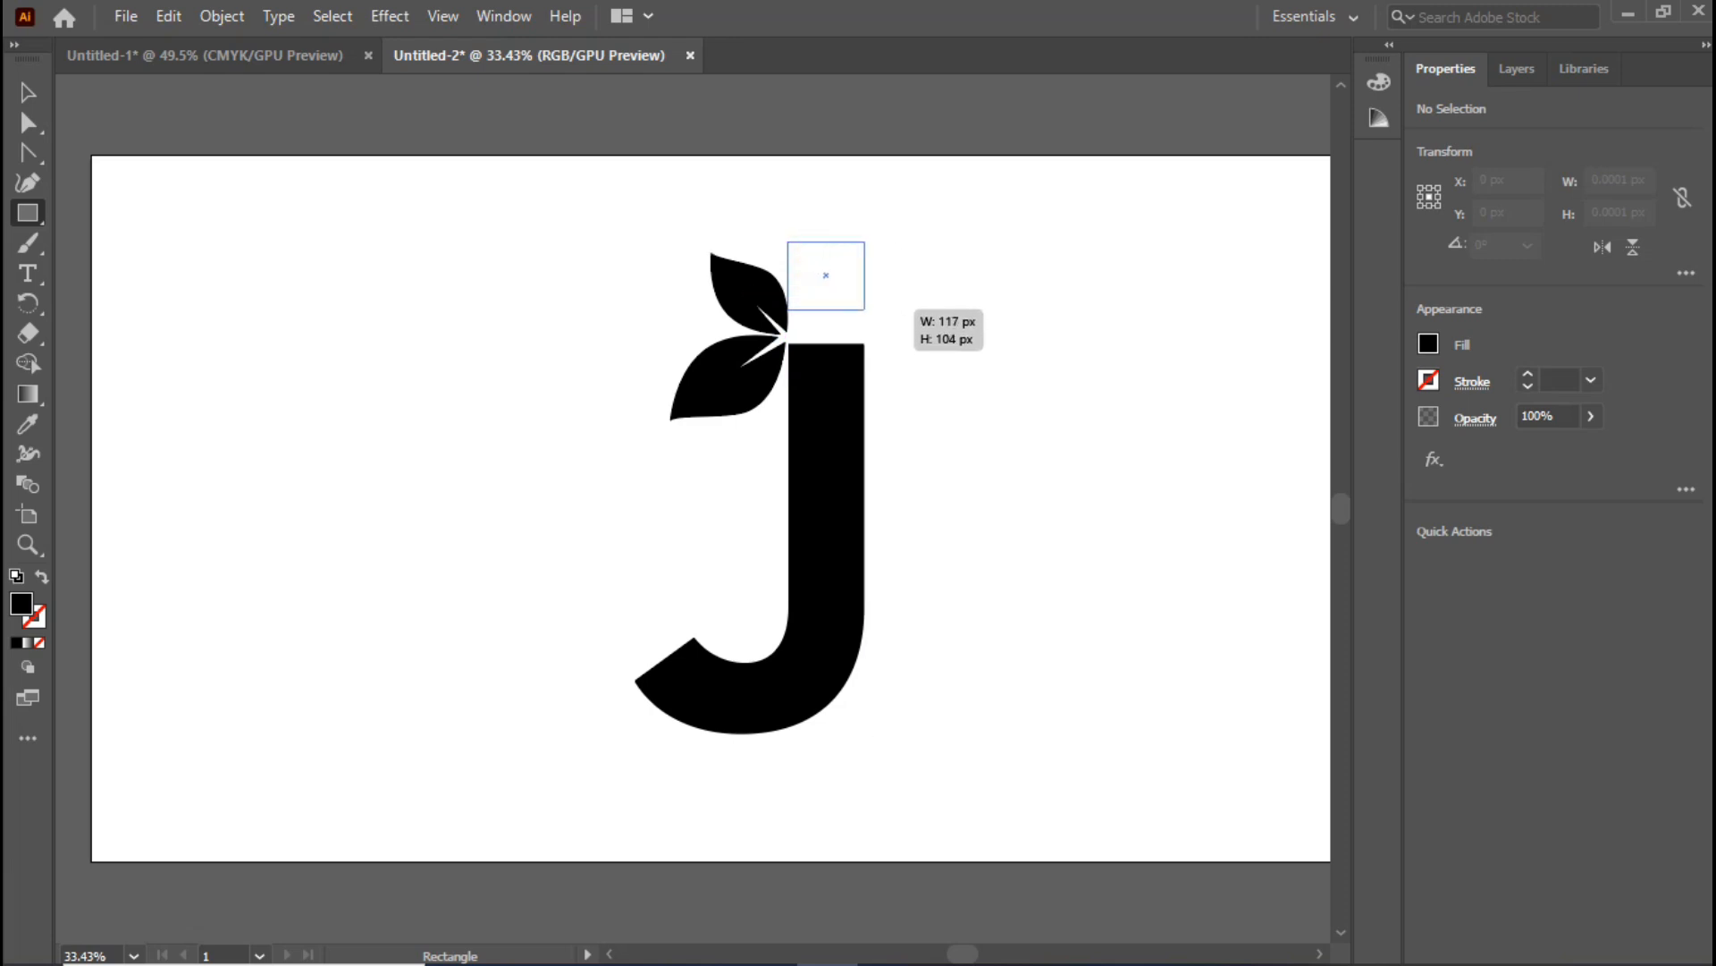
drag(865, 310, 864, 311)
Round the rectangle's two lower corners fully and its two upper corners by about 19 px.
key(a)
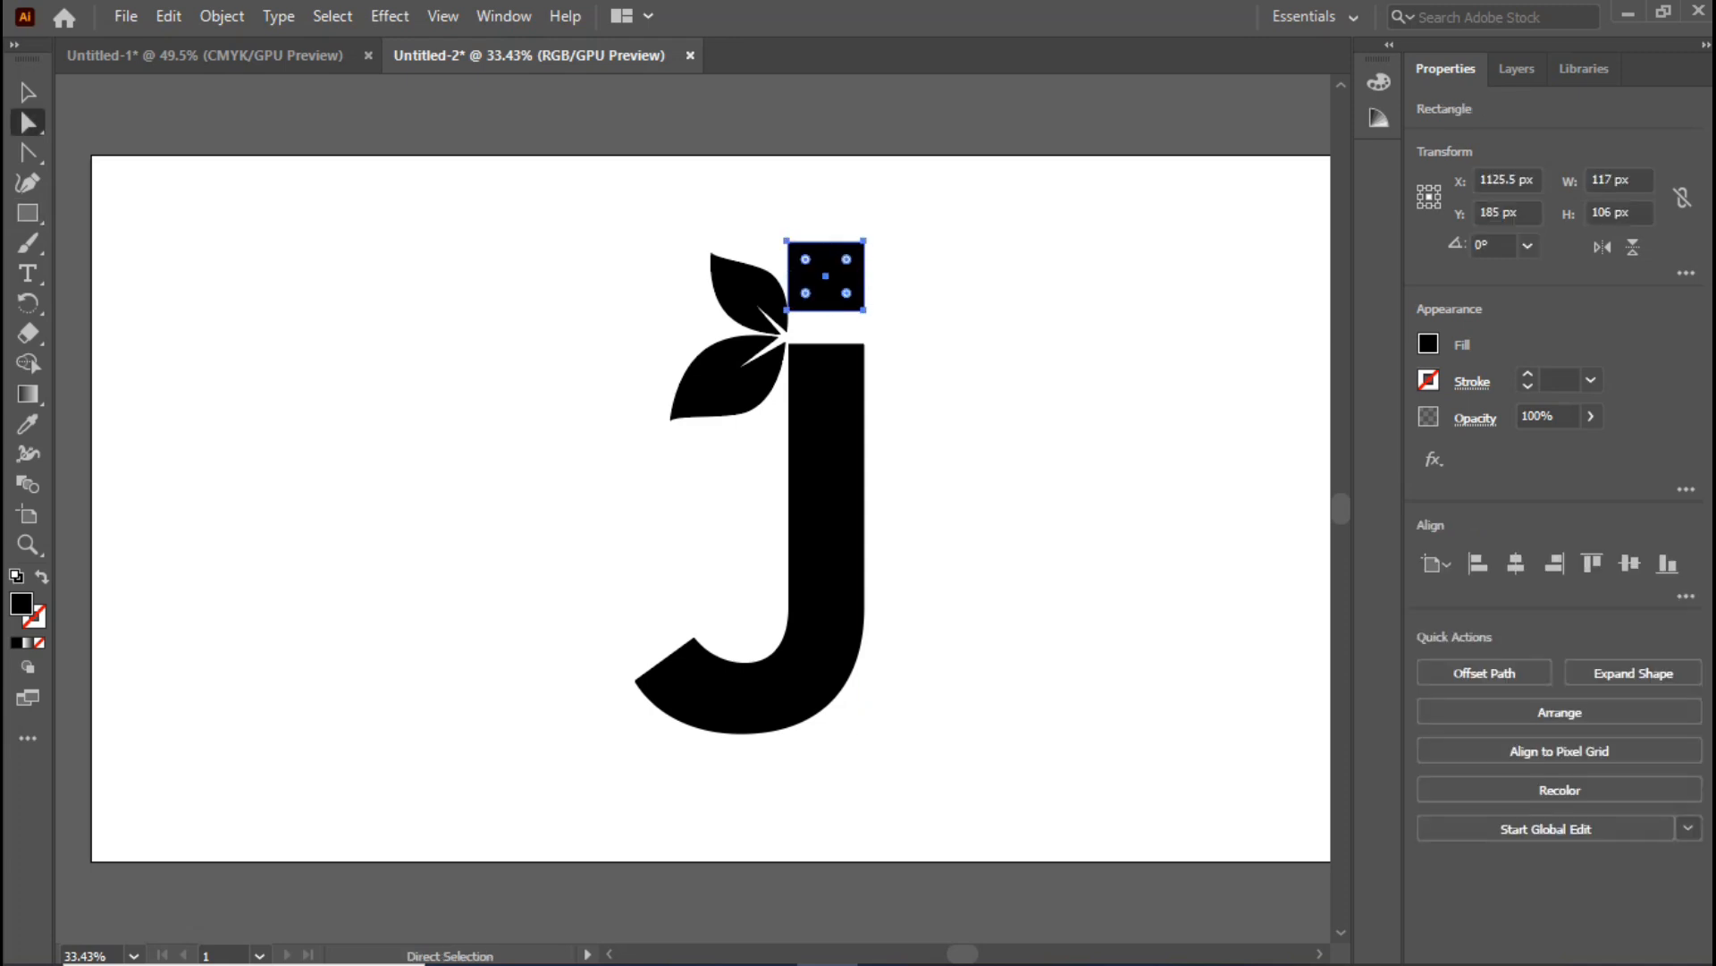
click(789, 310)
shift+click(863, 310)
drag(847, 294, 864, 250)
click(786, 241)
shift+click(863, 241)
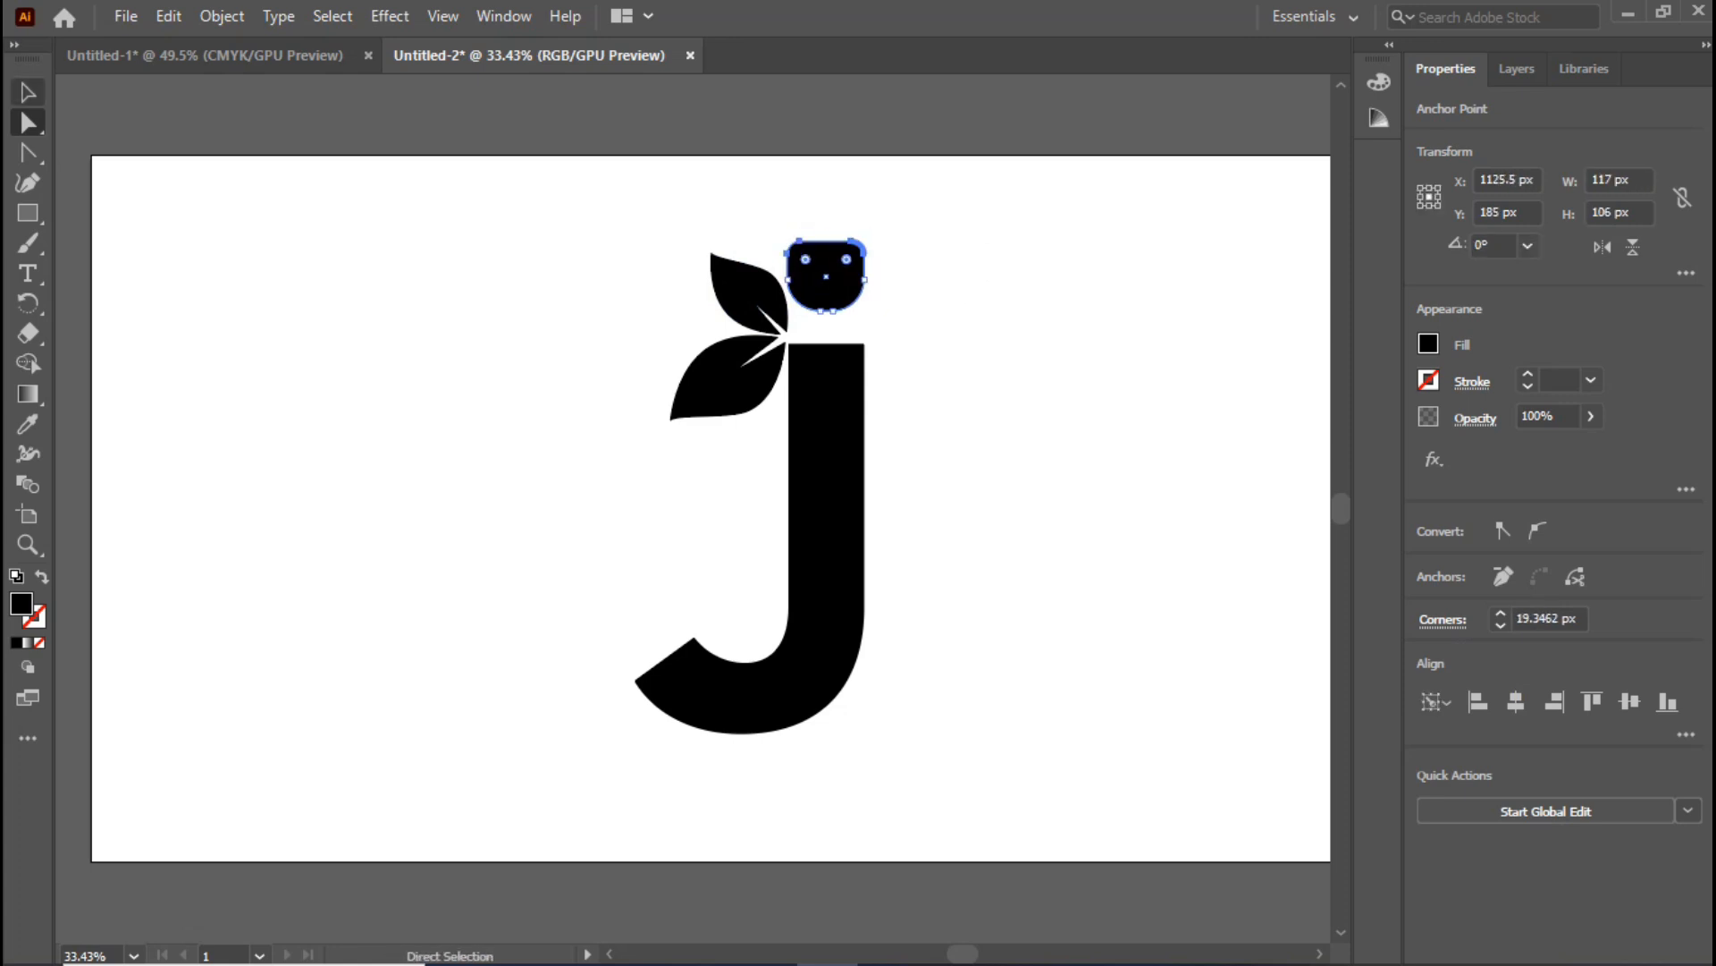
Nudge the rounded dot a few pixels down toward the J's stem.
click(28, 92)
click(268, 236)
click(825, 275)
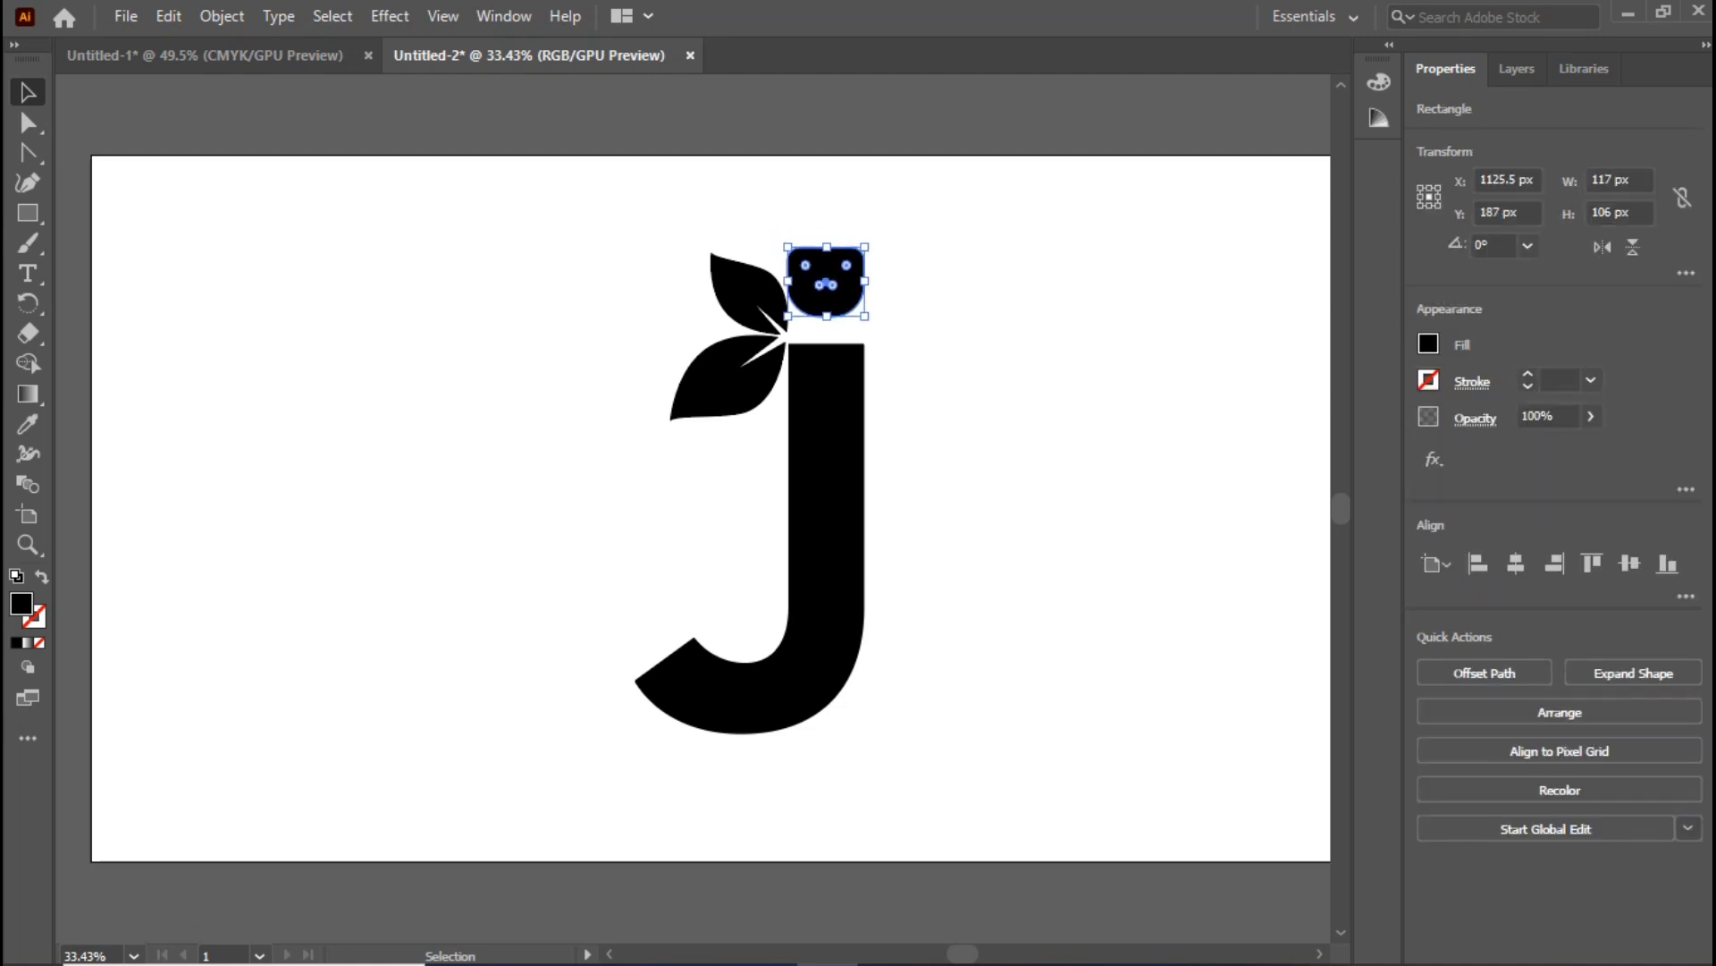
click(970, 234)
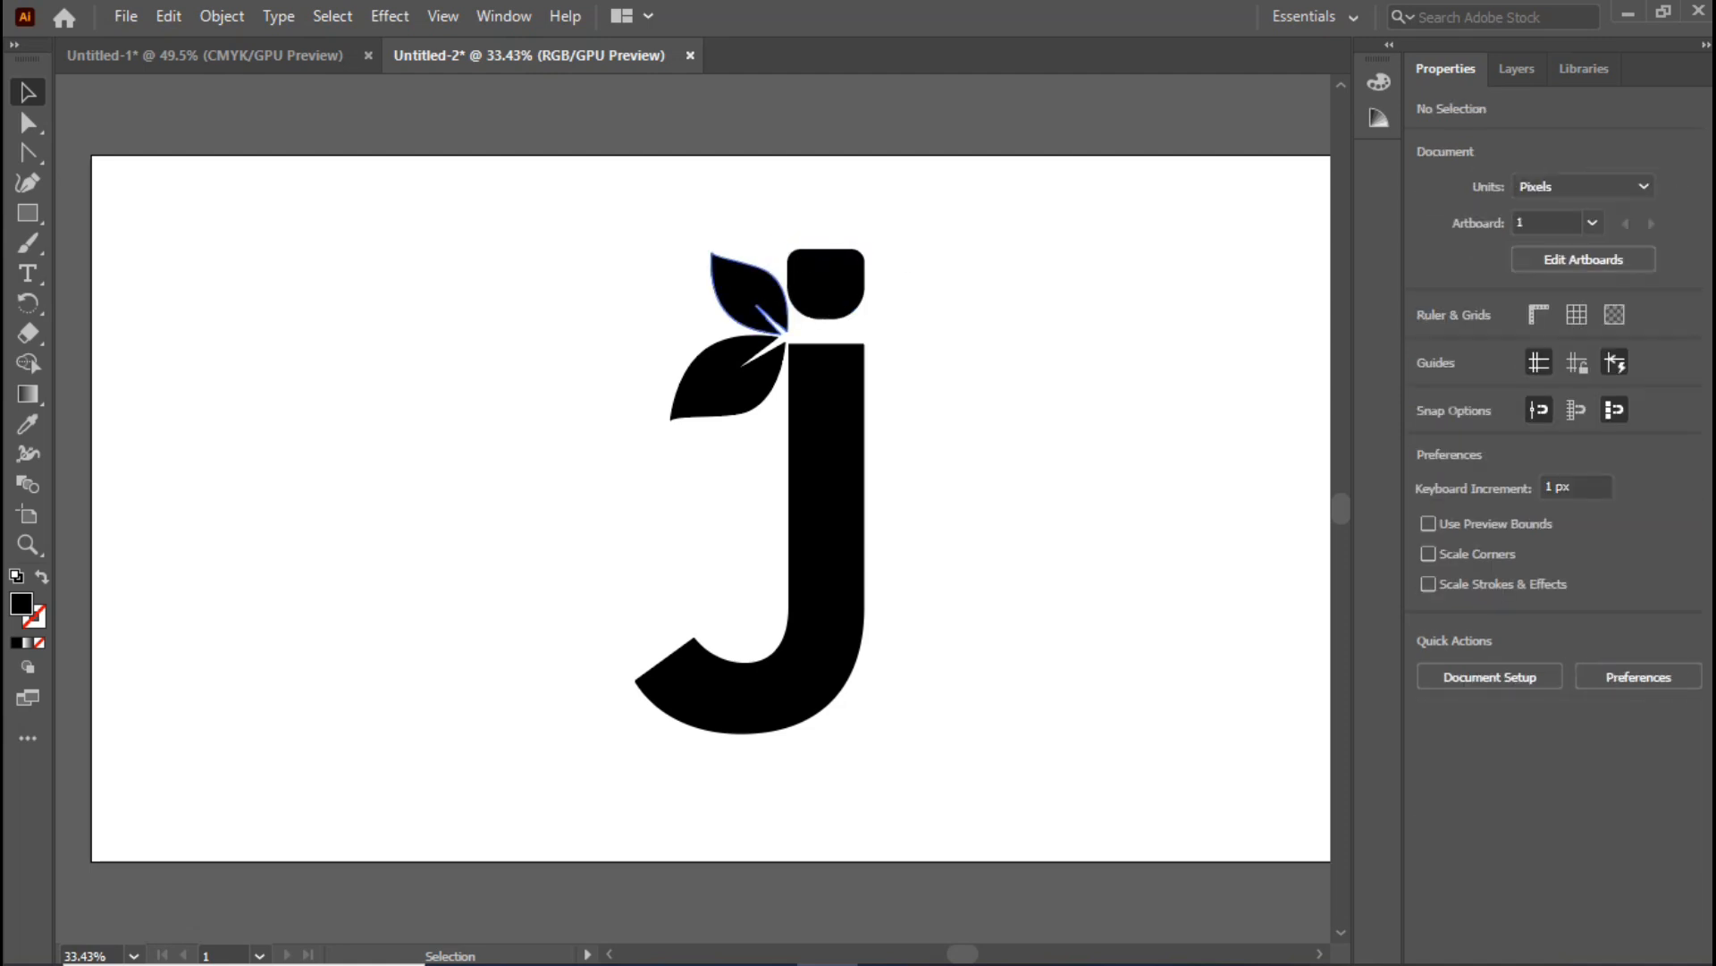
Nudge the upper leaf slightly left and down, clear of the dot.
click(747, 291)
key(Left)
click(970, 234)
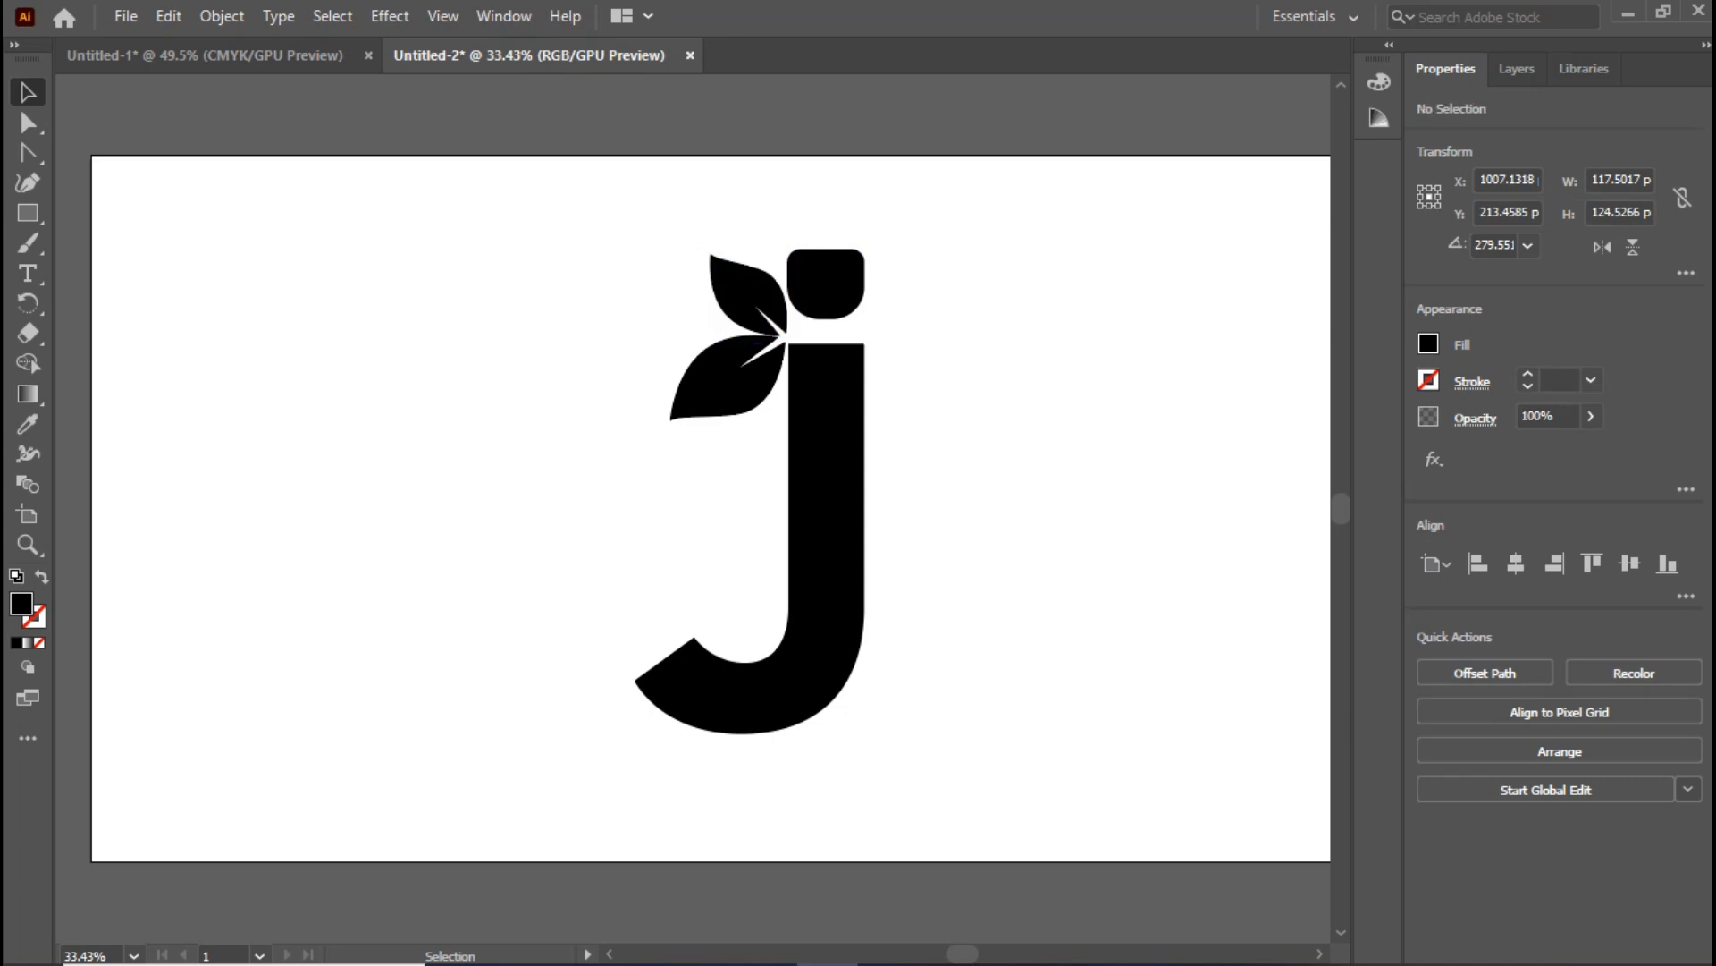
click(747, 290)
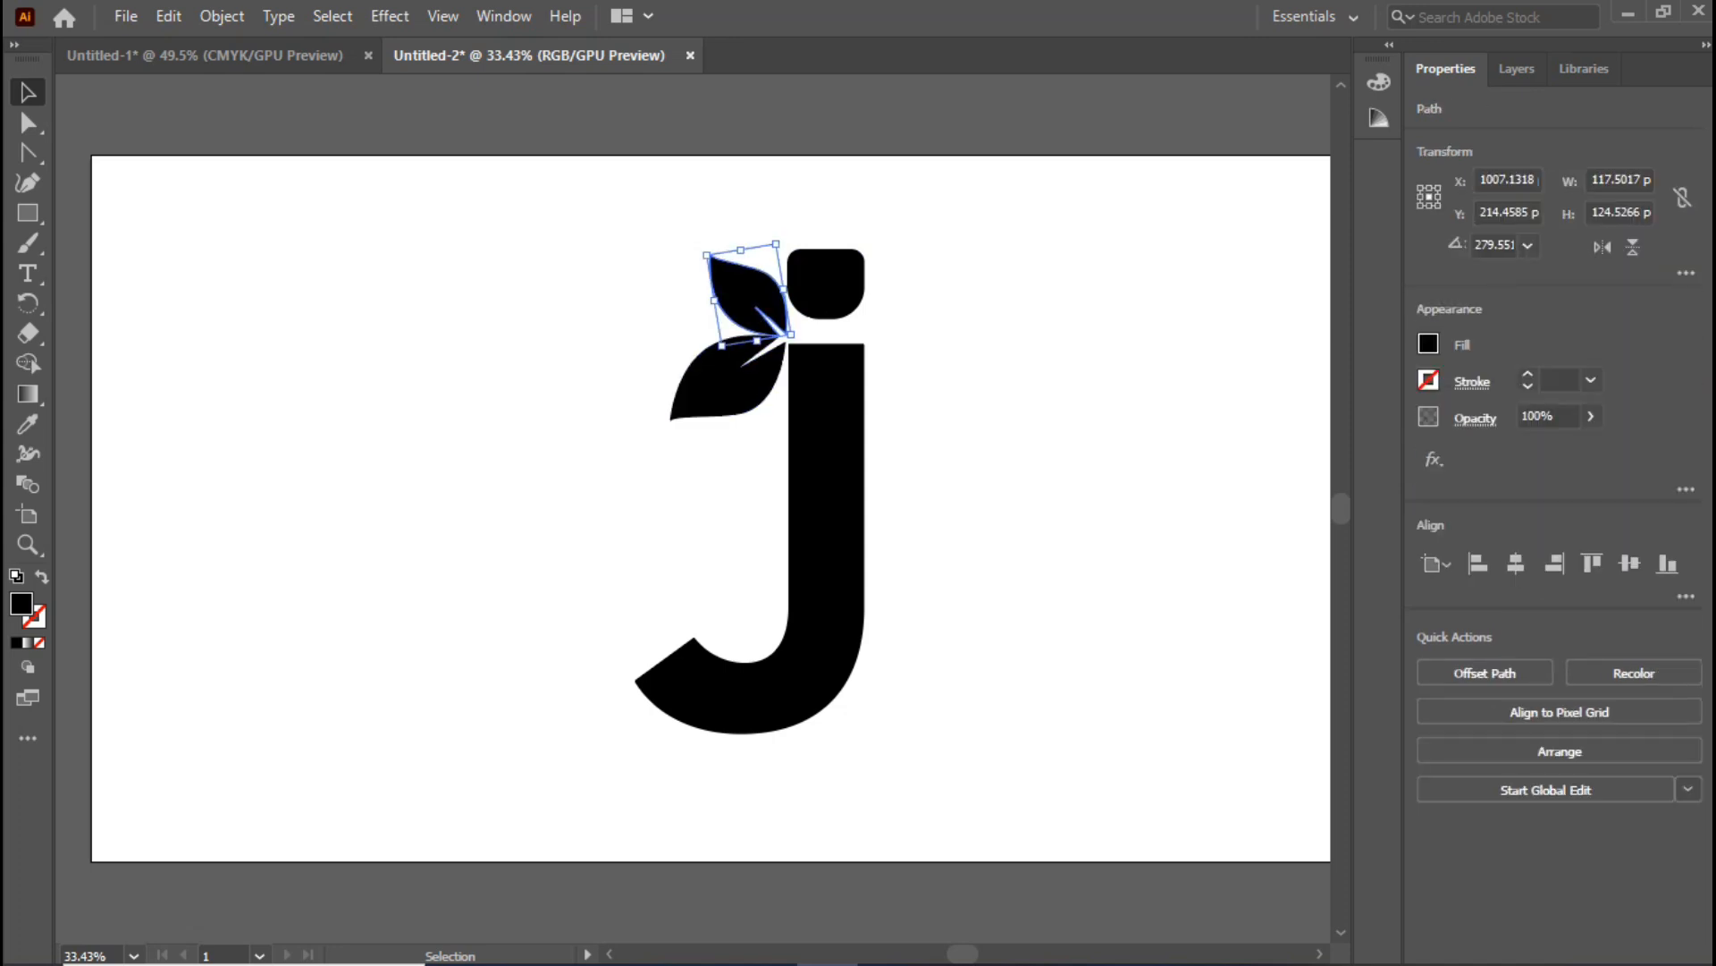
click(970, 234)
click(970, 234)
Rotate the lower leaf slightly clockwise and fit its notched tip against the stem's upper-left corner.
click(734, 380)
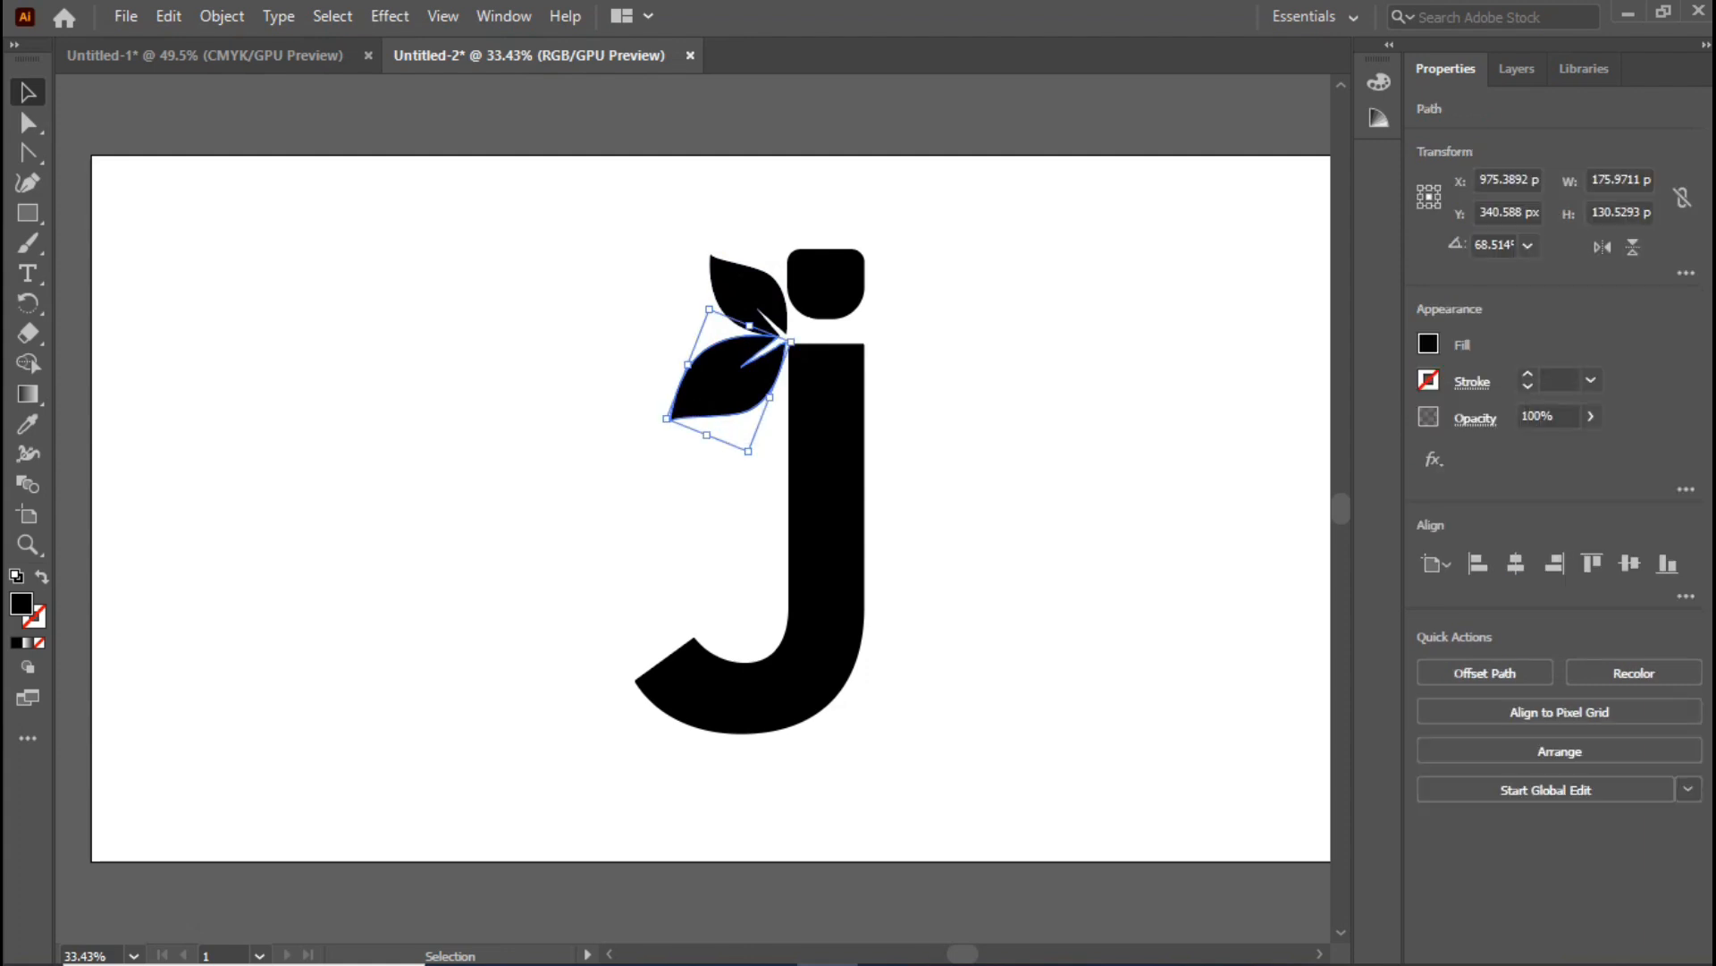
click(626, 429)
drag(656, 421, 654, 416)
click(729, 383)
click(626, 425)
click(726, 383)
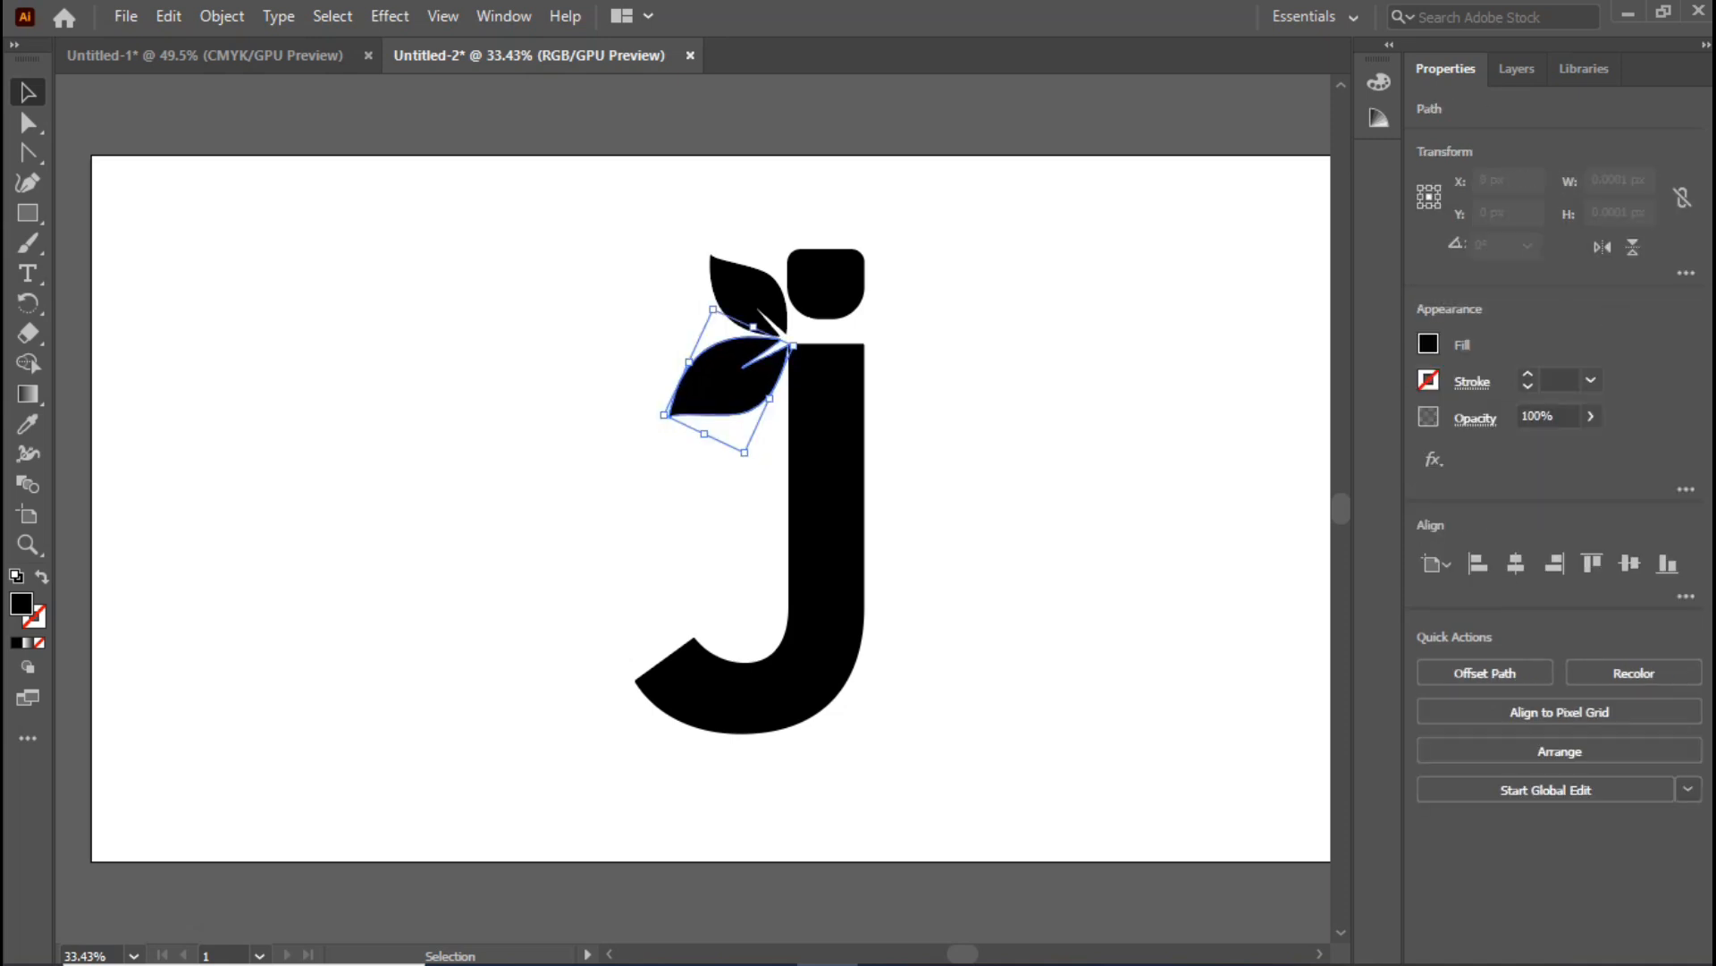
key(ctrl+shift+a)
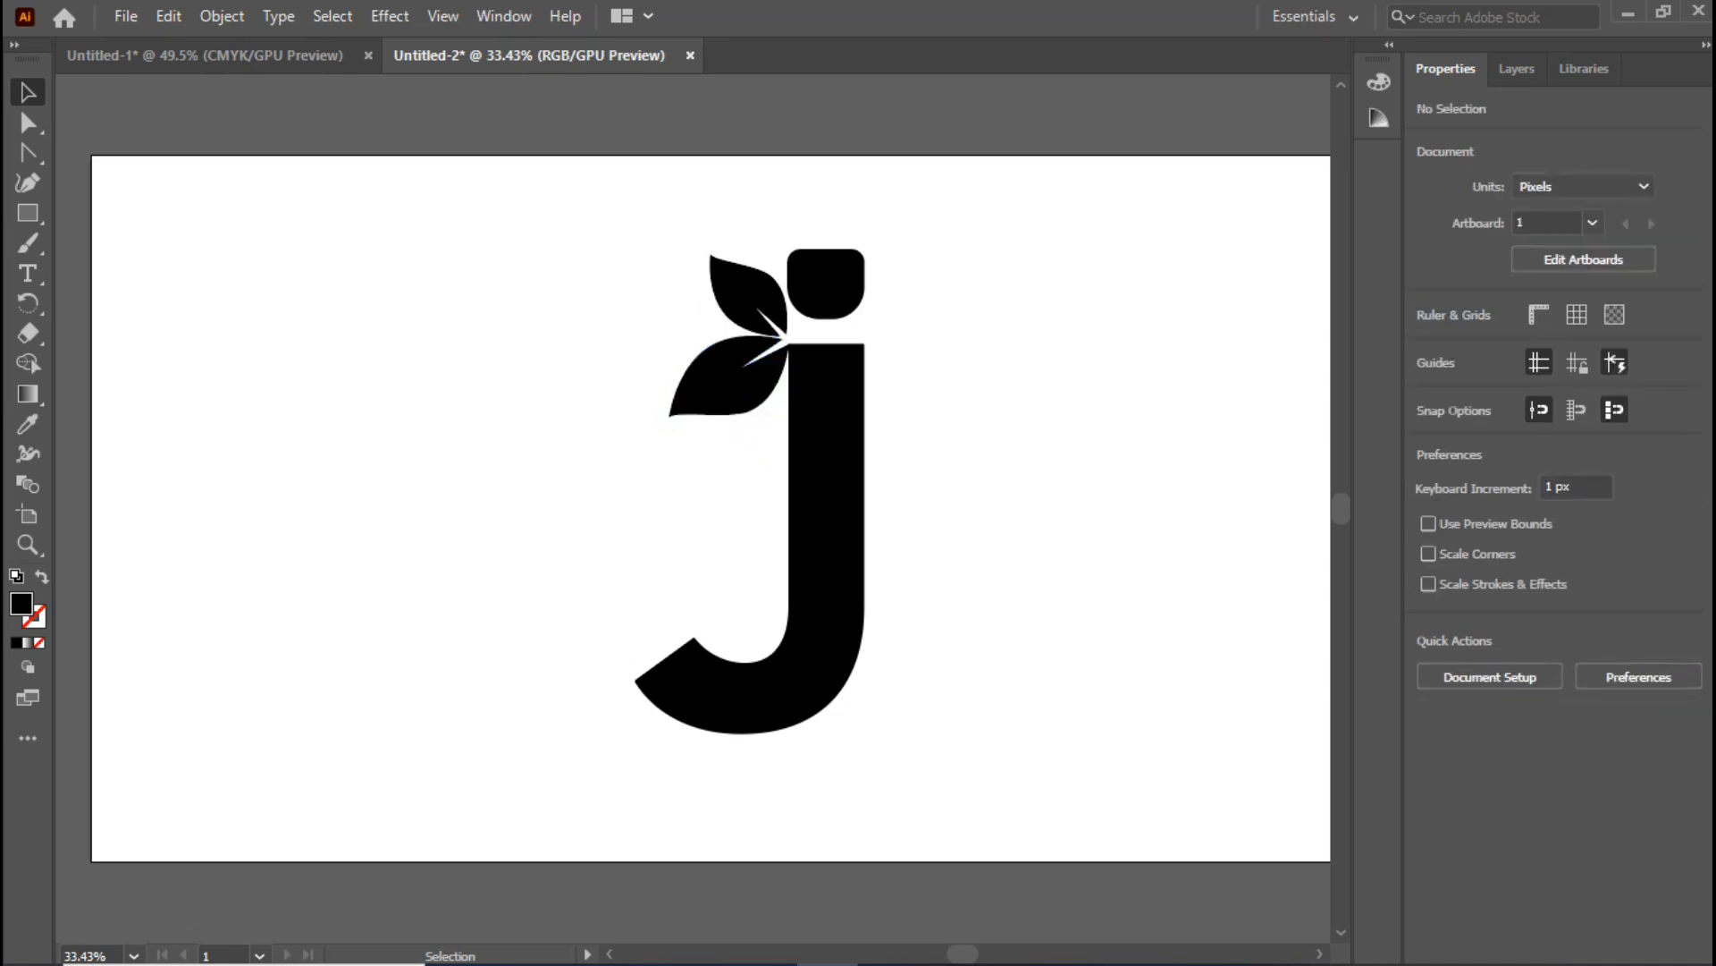
Fill both leaves with bright green 24F906.
drag(662, 243, 758, 324)
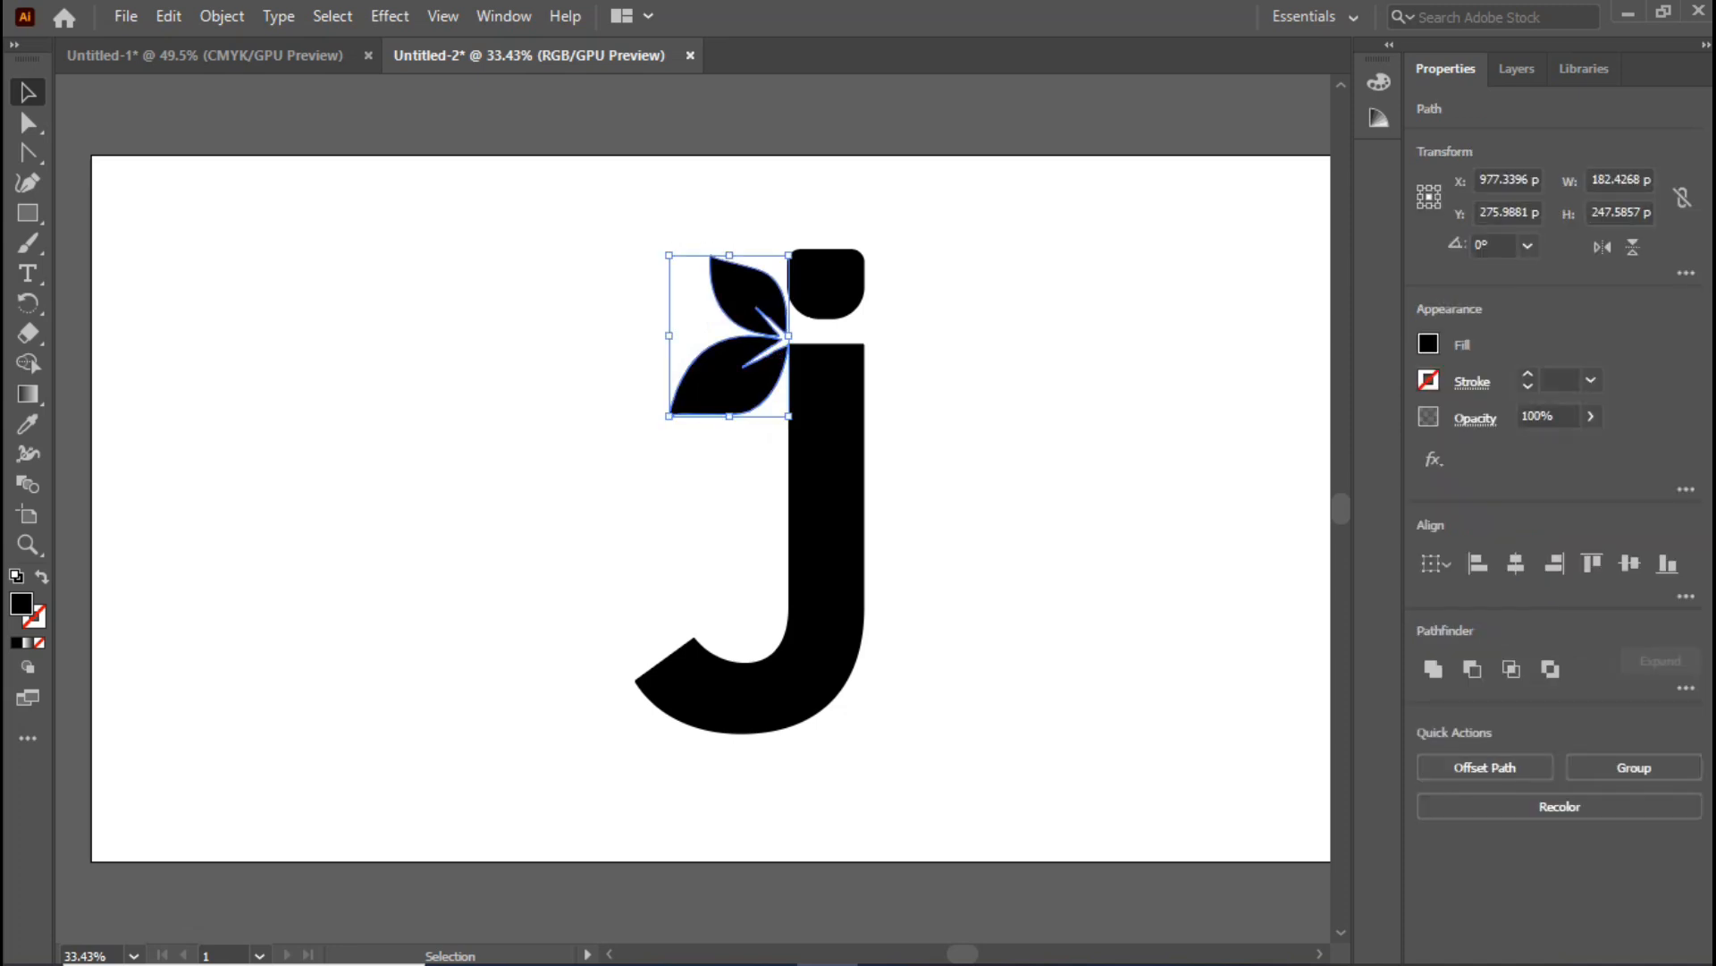
double_click(21, 604)
text(388C2C)
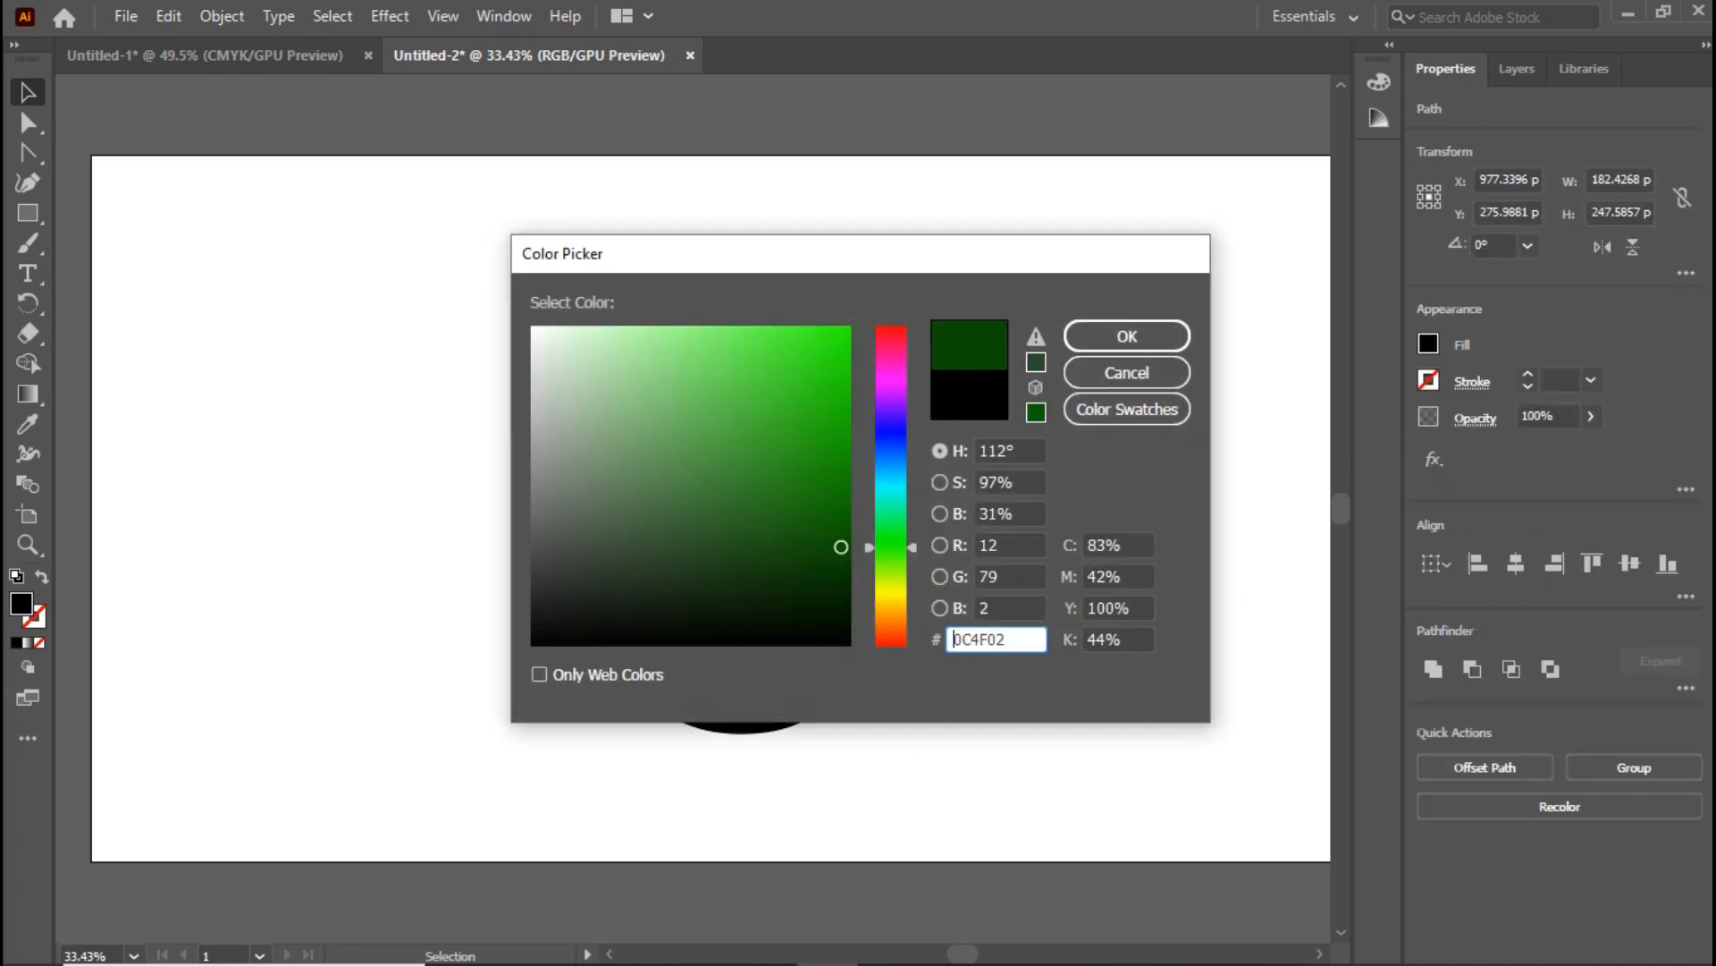
click(843, 334)
click(1127, 337)
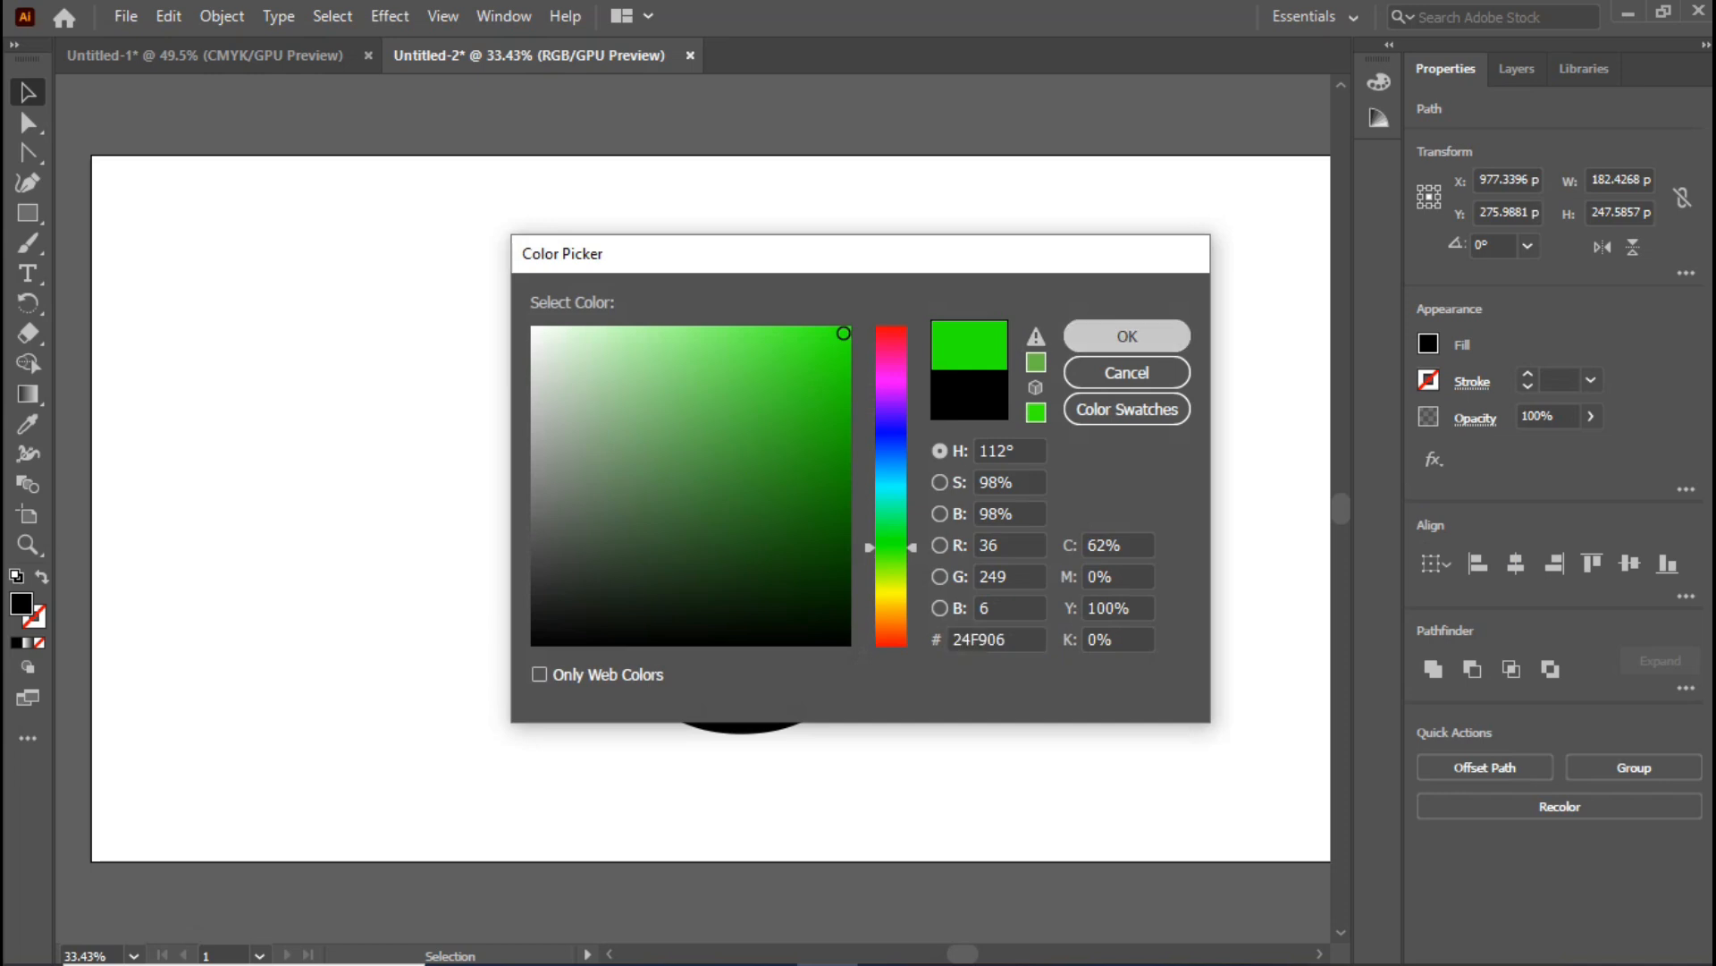
click(1108, 376)
Group all the logo artwork, scale it down to about 301 x 631 px and move it up and left on the artboard.
click(825, 283)
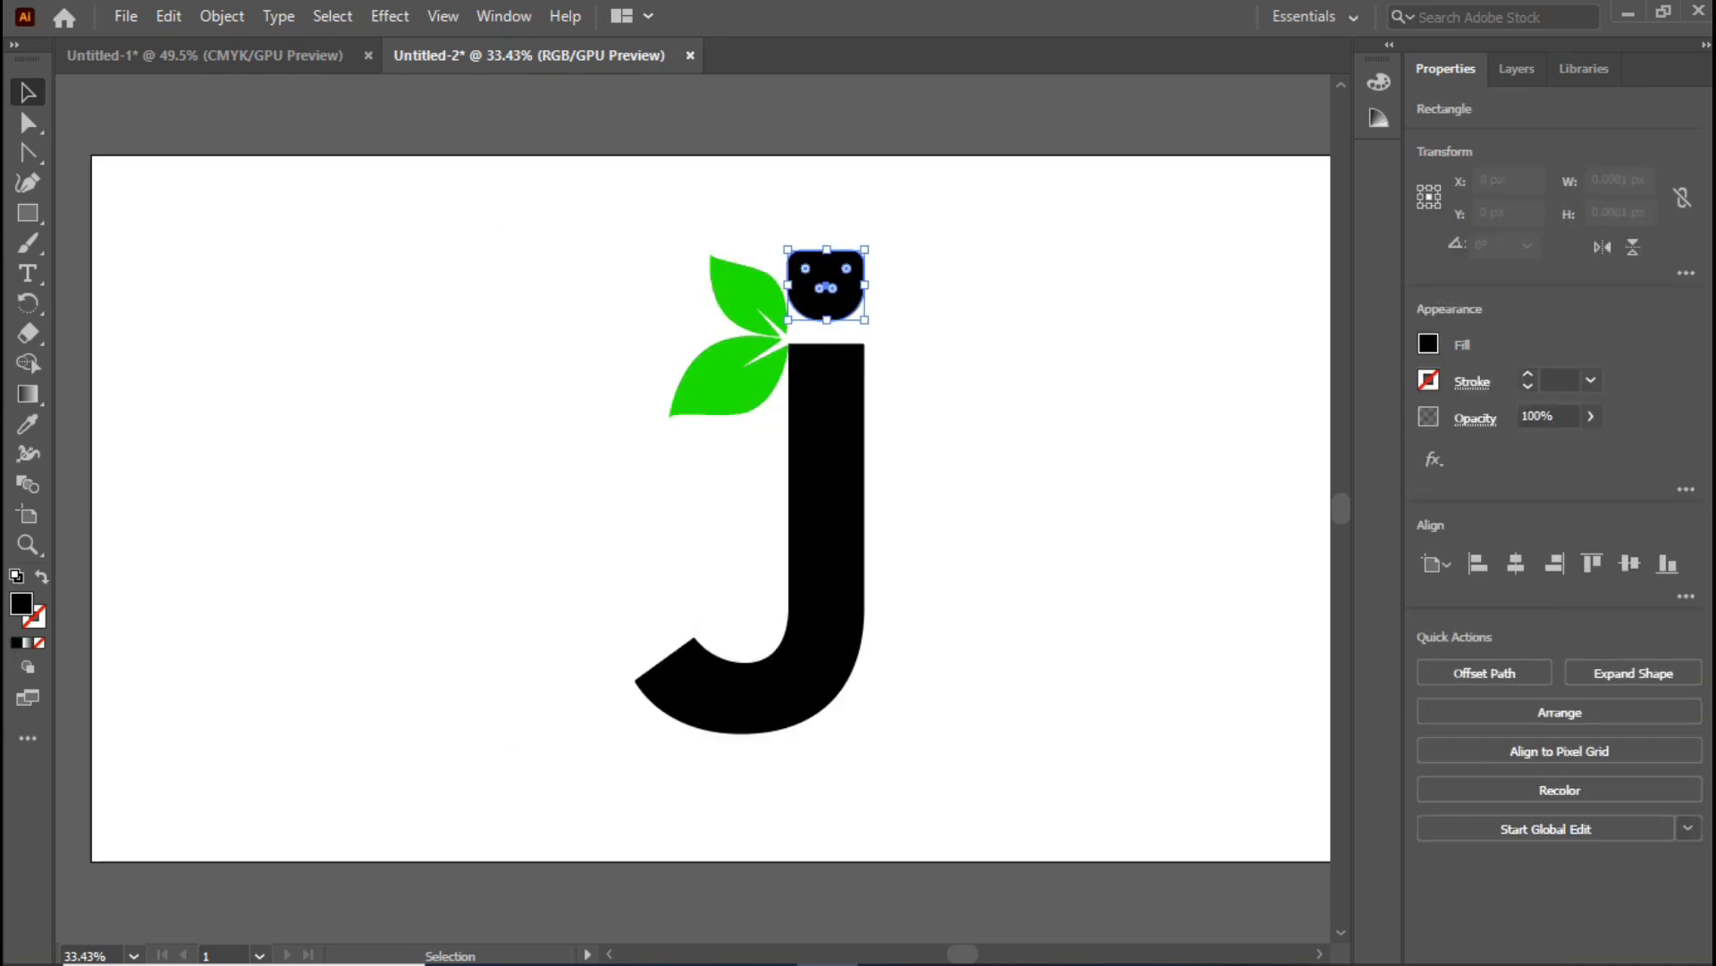
key(ctrl+a)
right_click(825, 401)
click(890, 591)
drag(863, 734, 847, 699)
drag(824, 545, 639, 496)
click(776, 487)
Ungroup the artwork and round the stem's upper-right corner to about 21.6 px.
click(641, 447)
right_click(645, 444)
click(721, 652)
click(760, 643)
key(a)
click(662, 315)
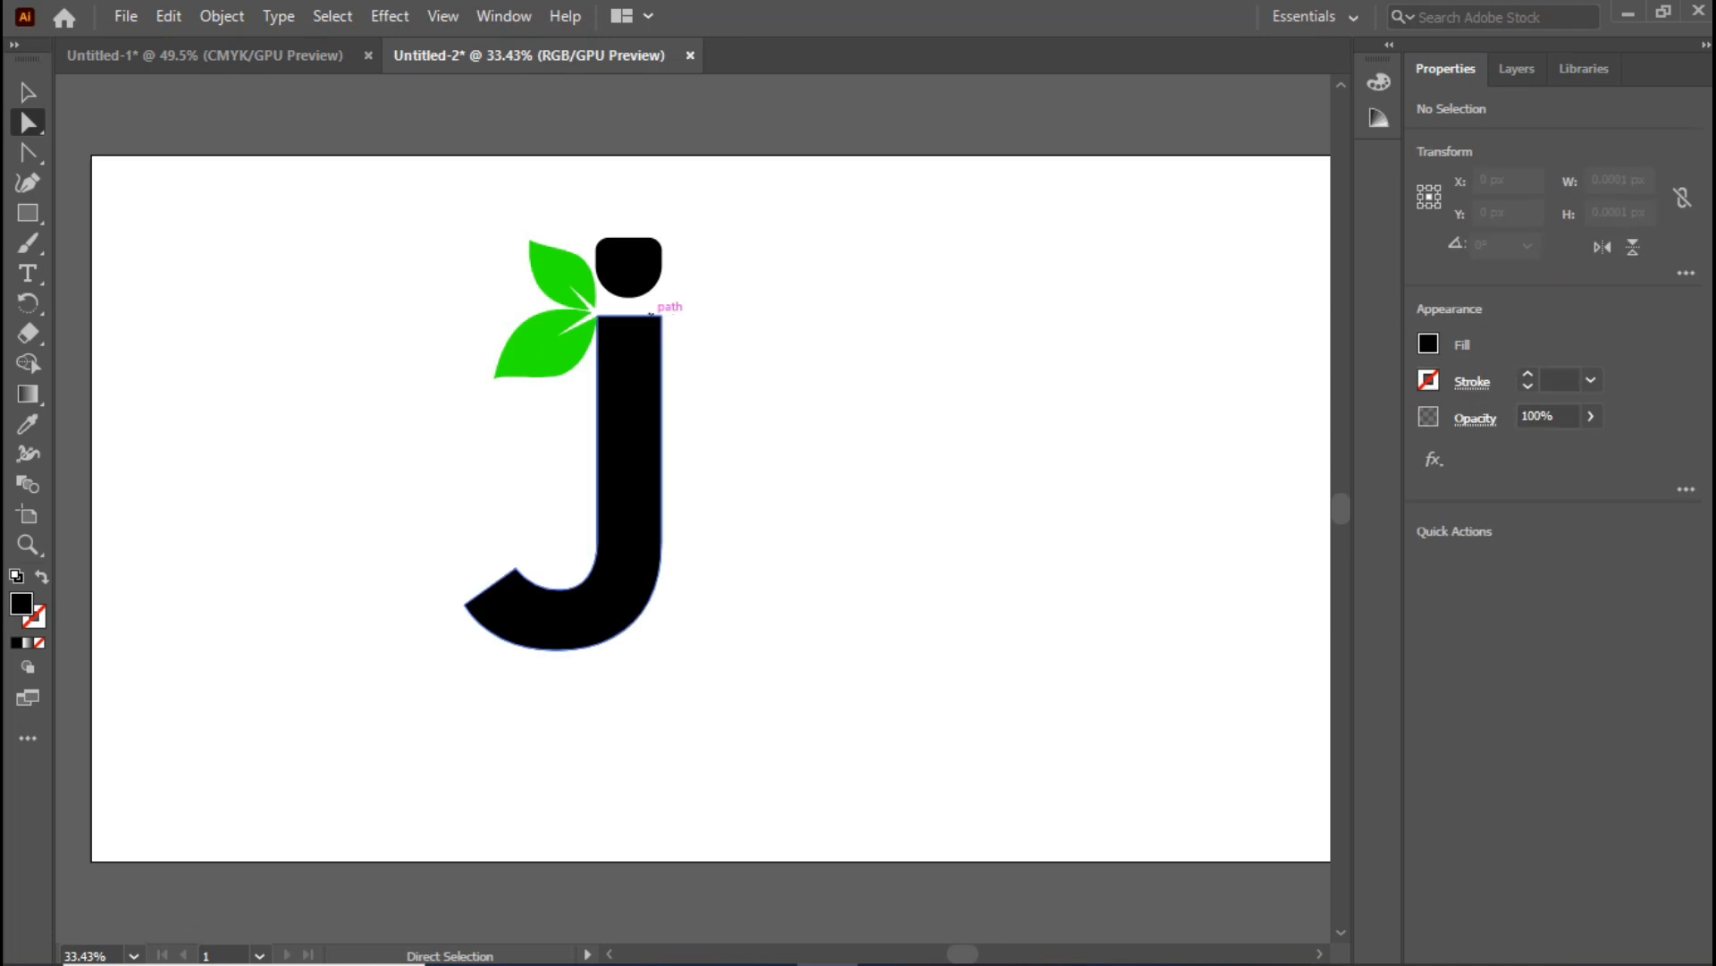
drag(643, 334, 663, 330)
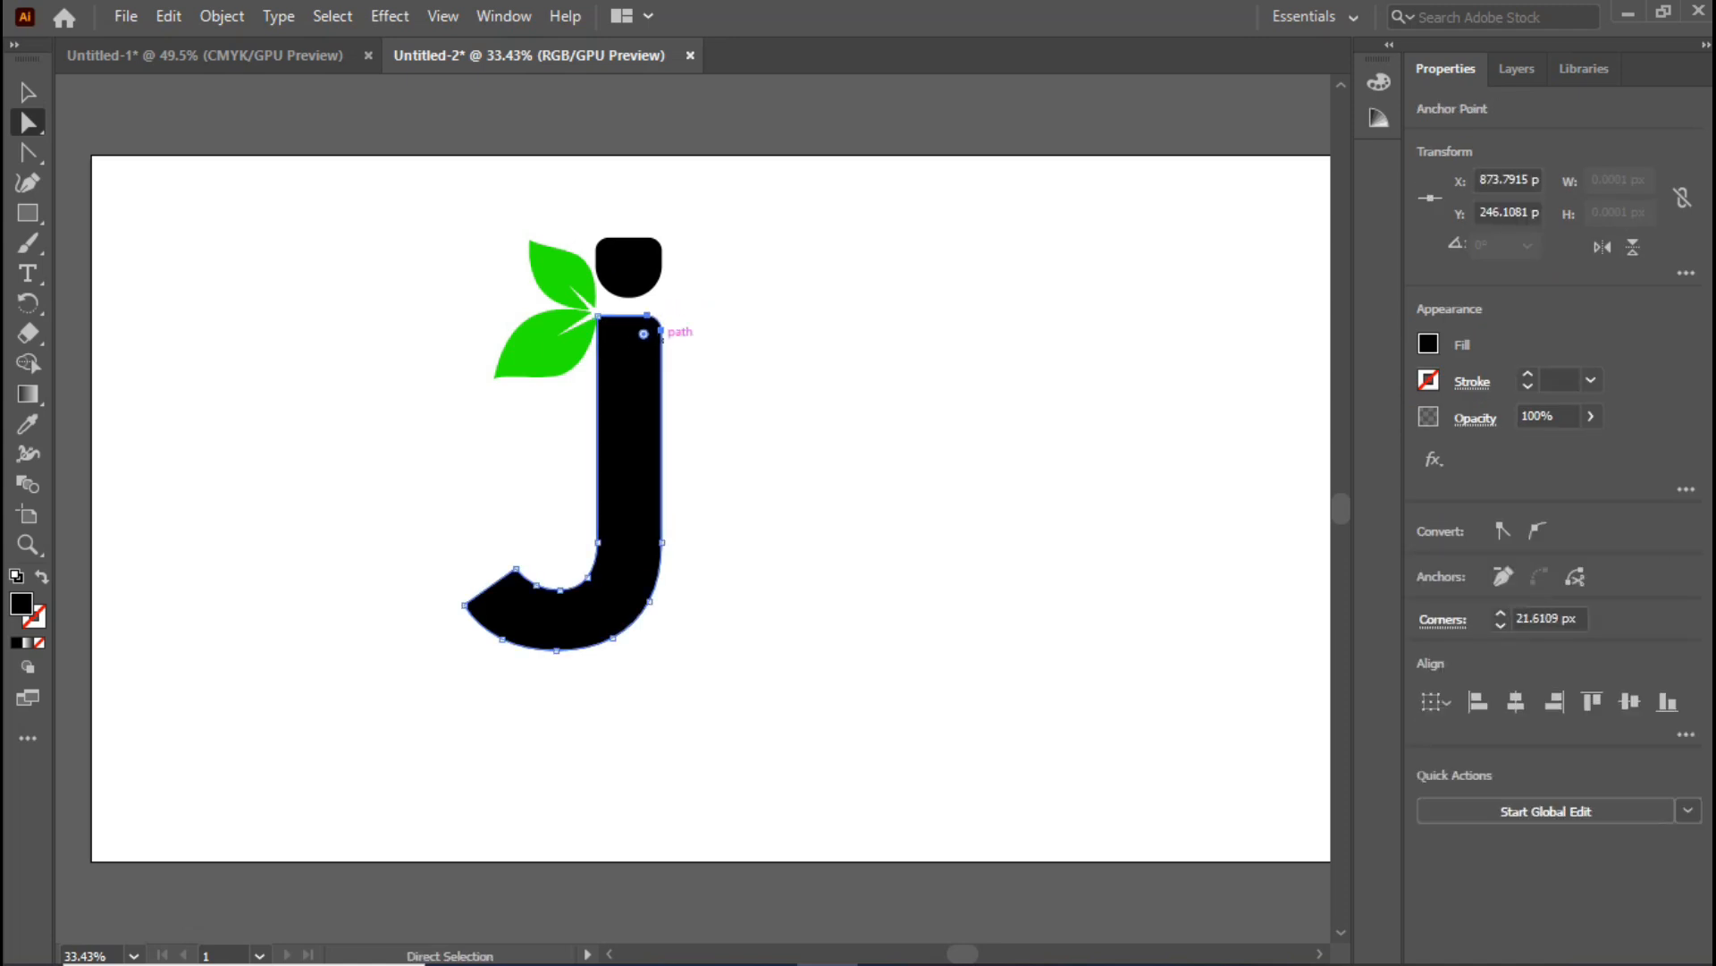
Regroup all the logo artwork and shift it horizontally to the right on the artboard.
click(27, 92)
click(543, 349)
click(748, 479)
drag(748, 479, 475, 182)
right_click(632, 408)
click(681, 600)
drag(671, 524, 749, 523)
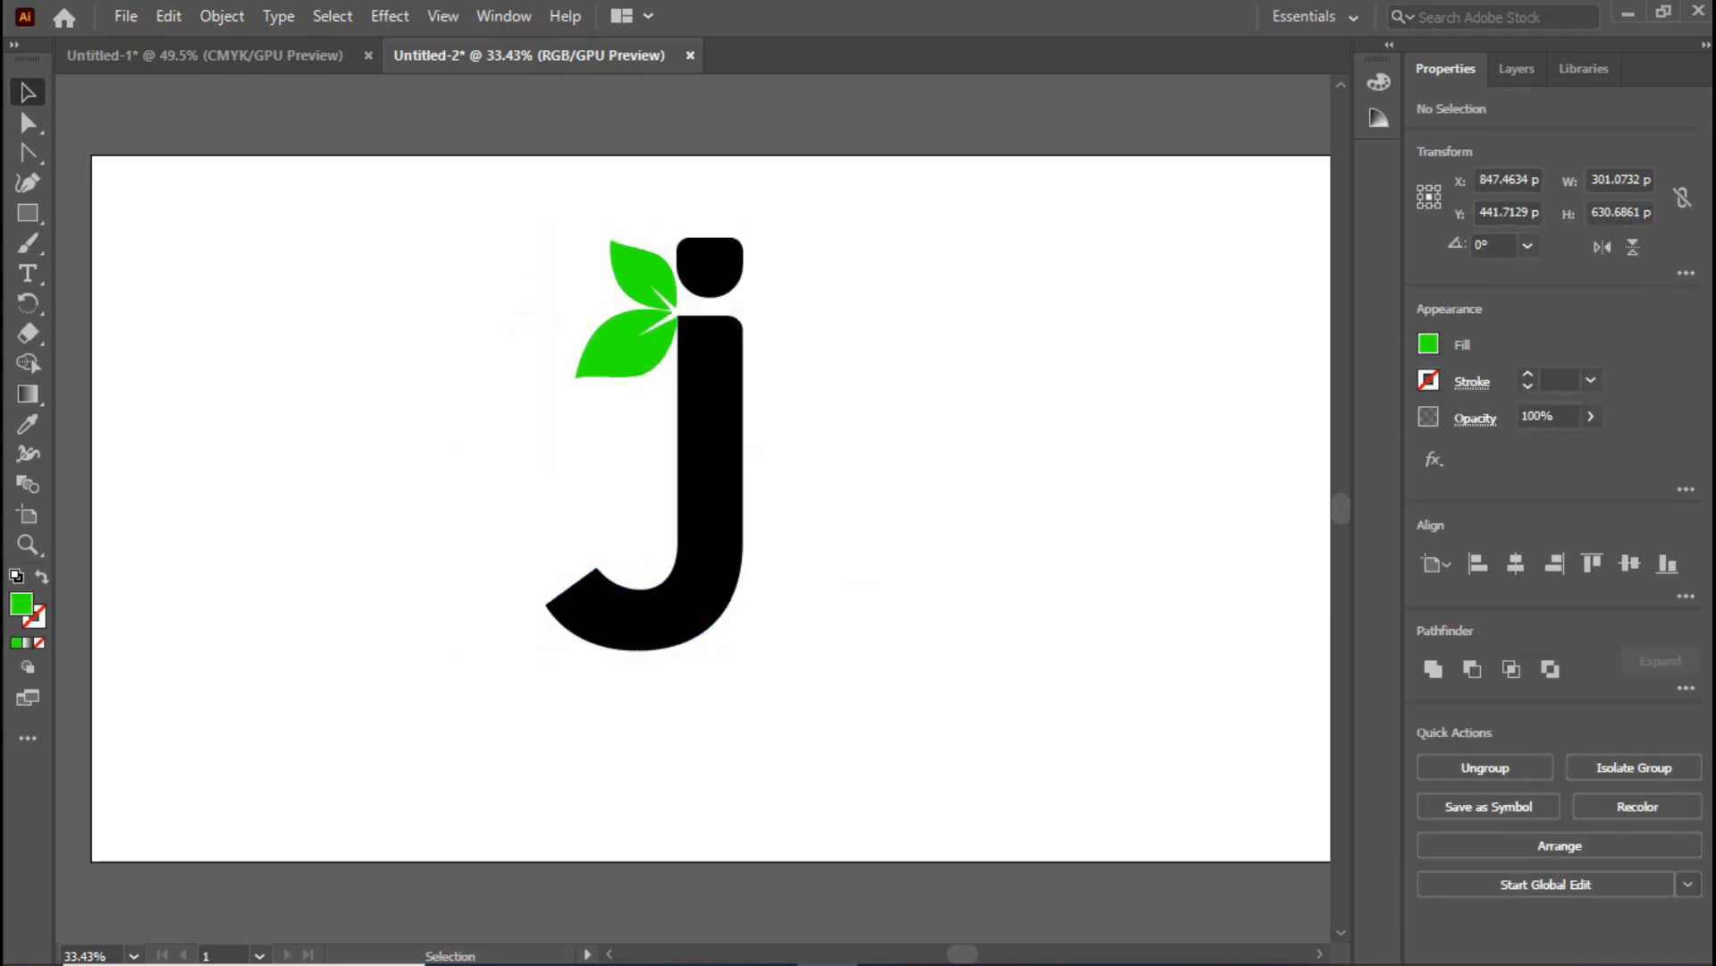
click(749, 523)
Add a point text line in black Bahnschrift Bold, scale it to about 120 pt and place it below the J.
click(471, 716)
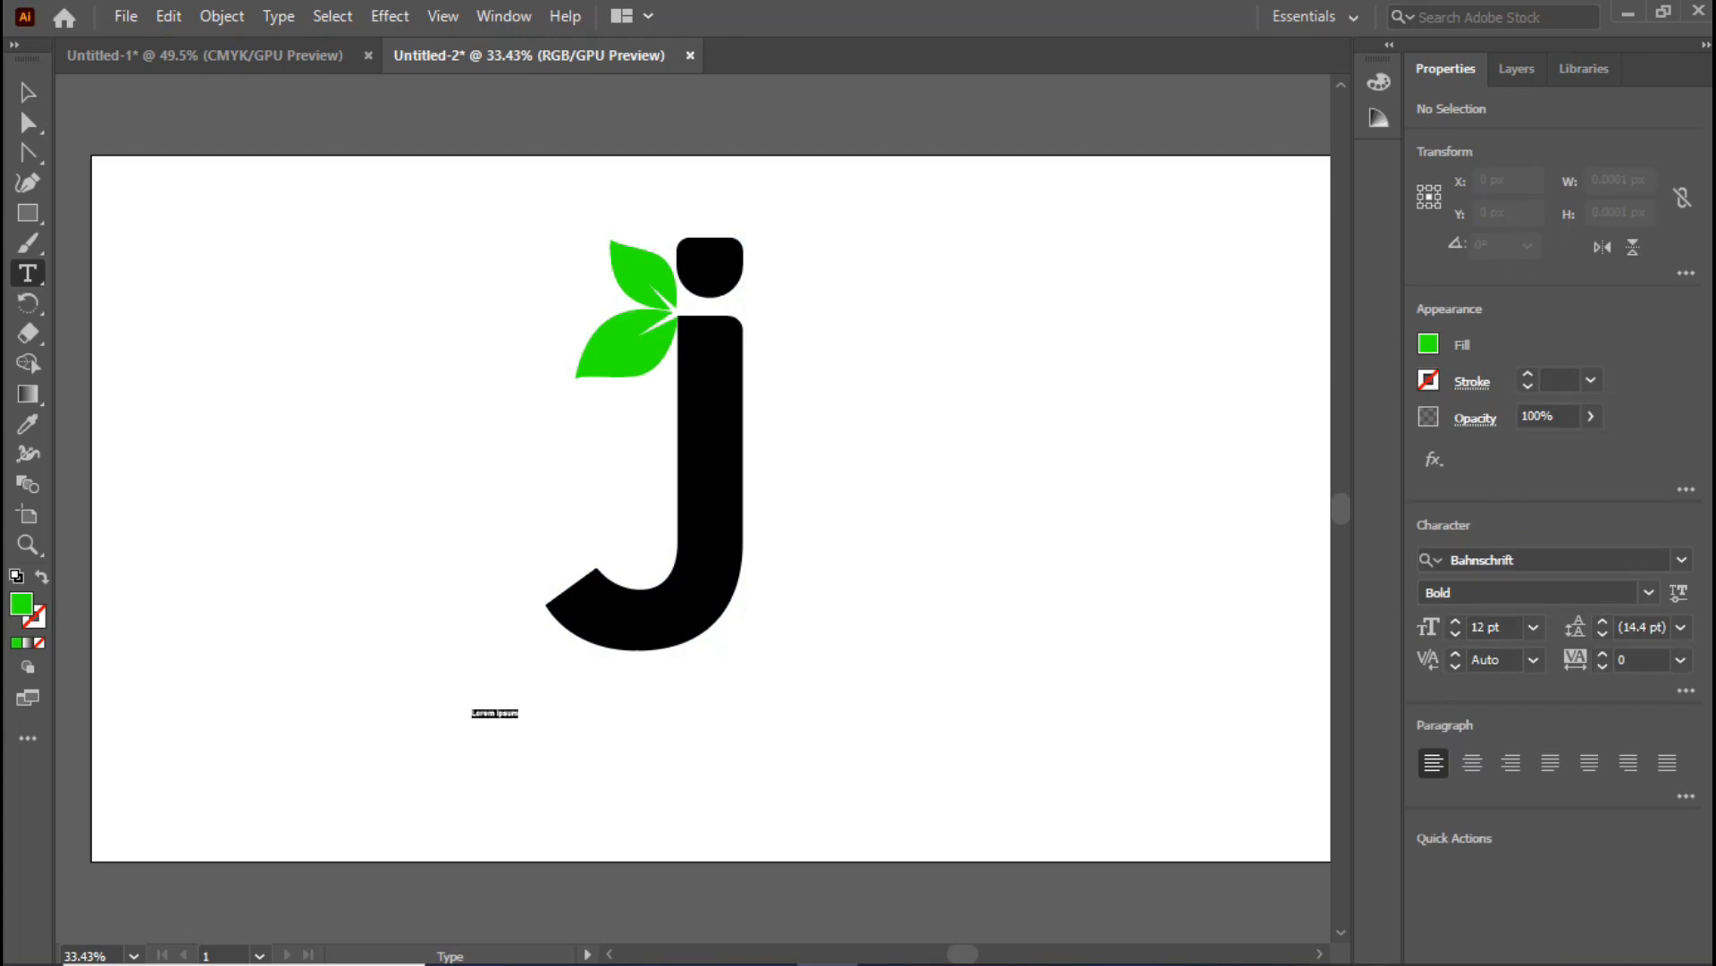
key(Escape)
drag(517, 712, 728, 713)
drag(608, 711, 749, 704)
Replace the placeholder text below the J with YOUR LOGO.
key(t)
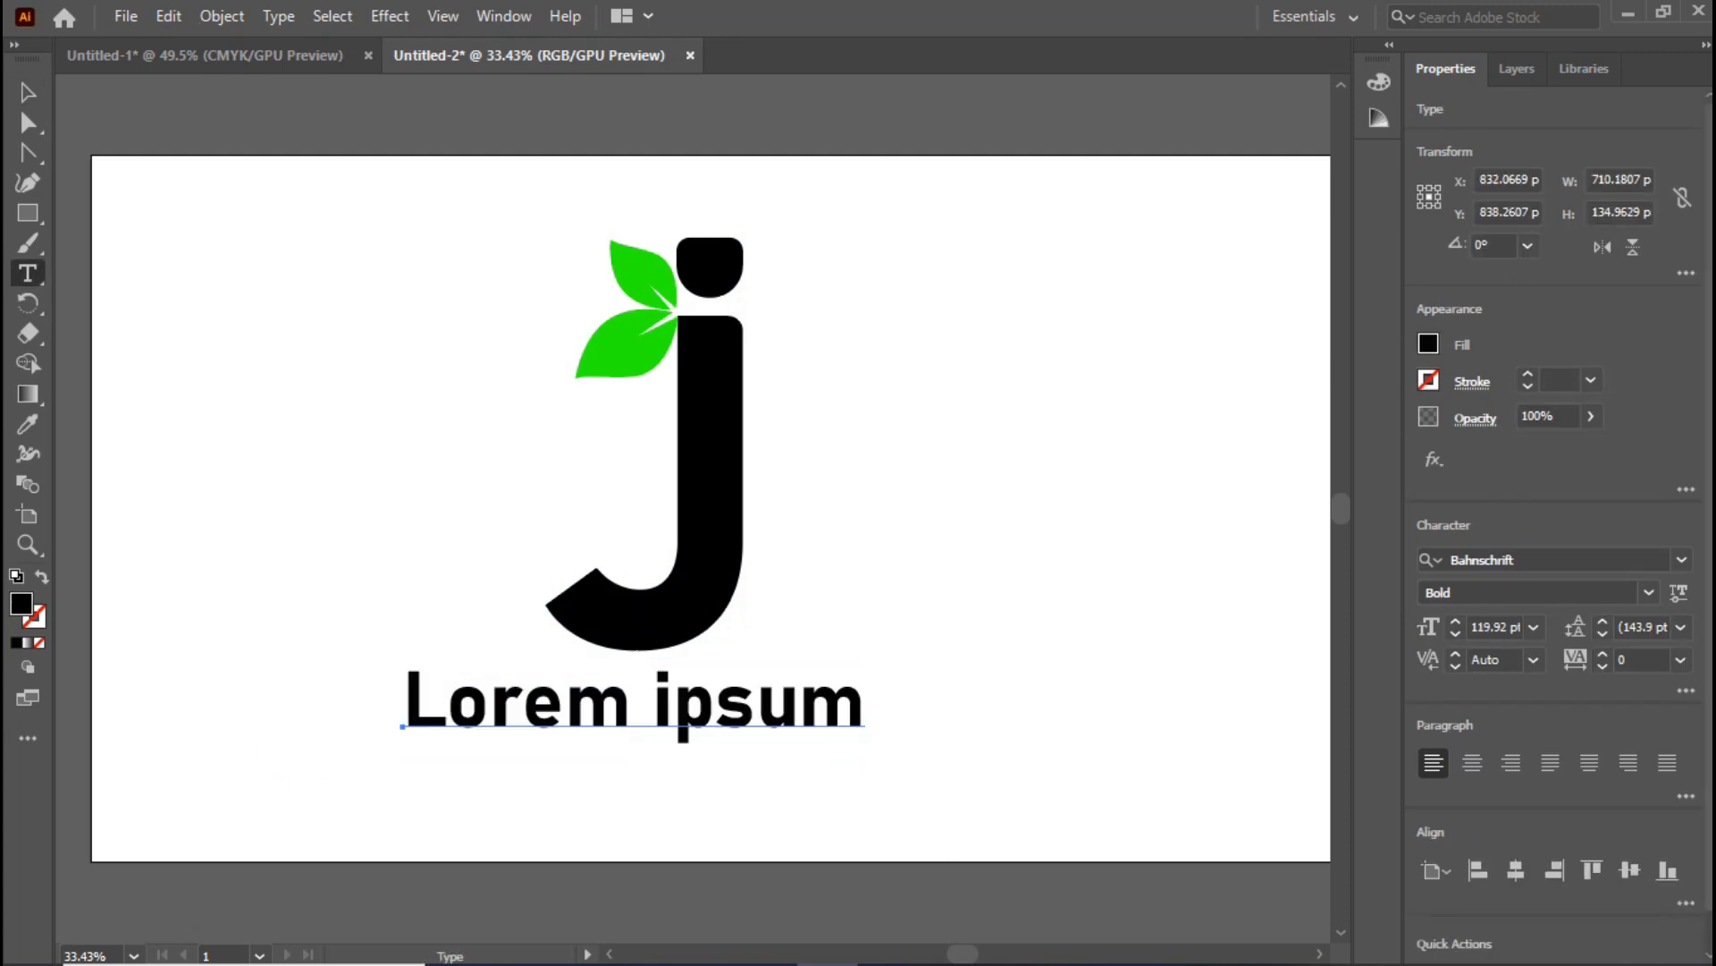
key(ctrl+a)
key(BackSpace)
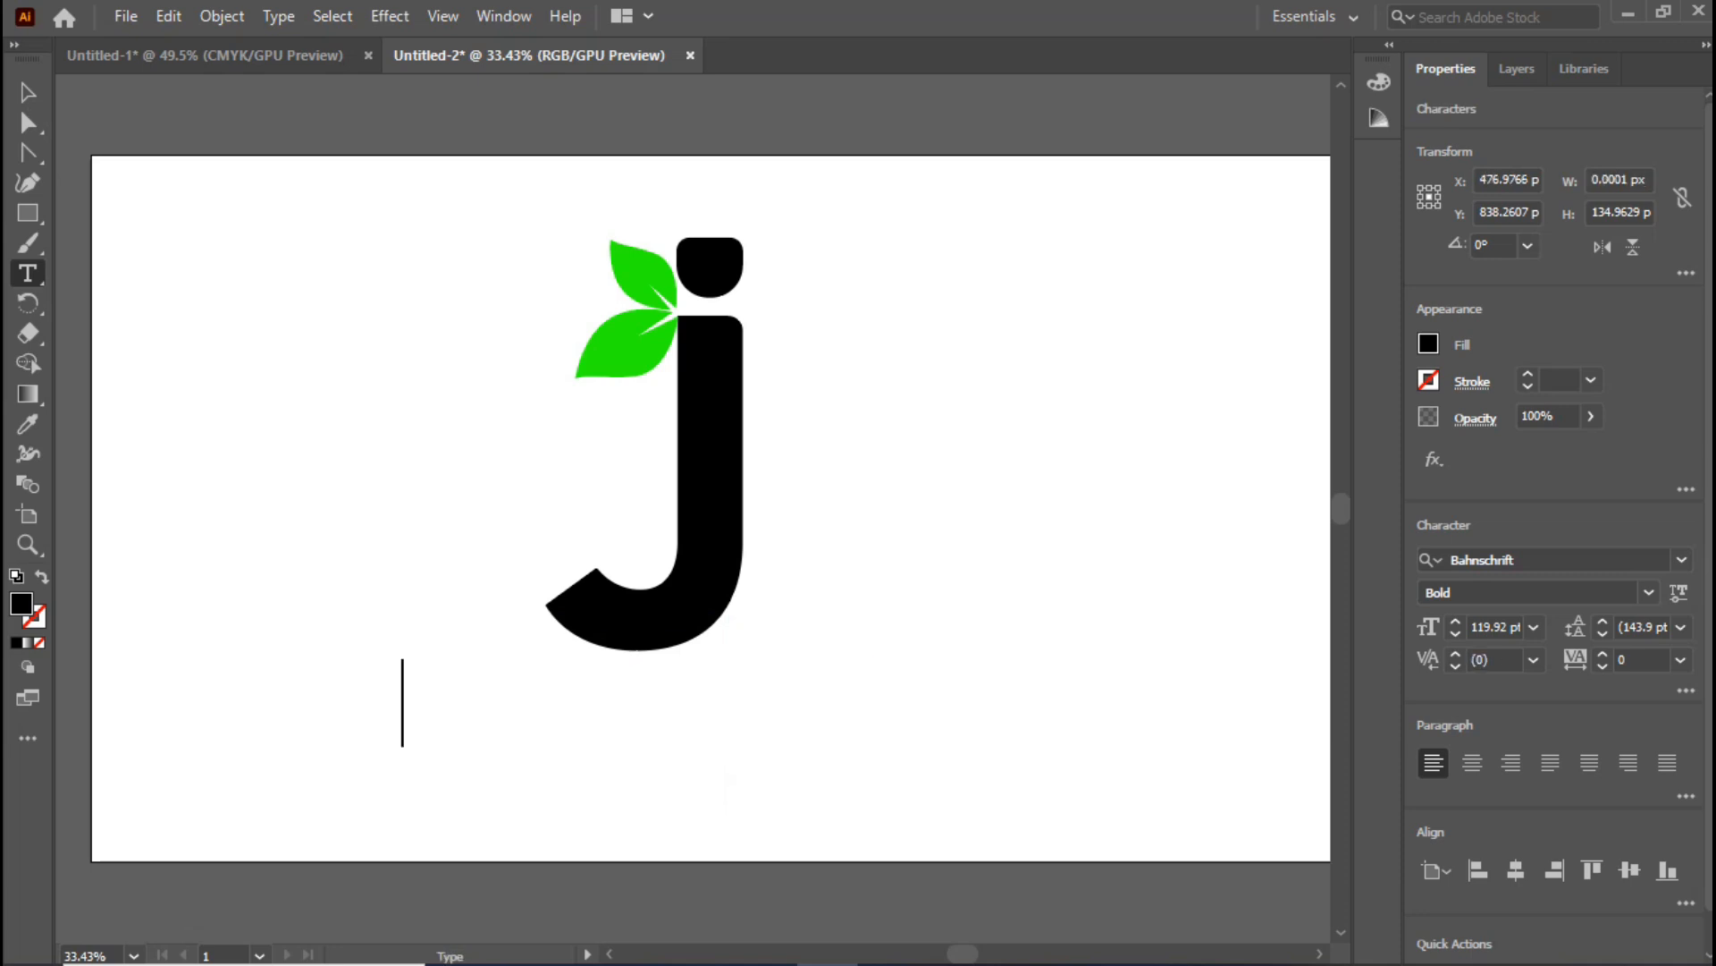
text(Y)
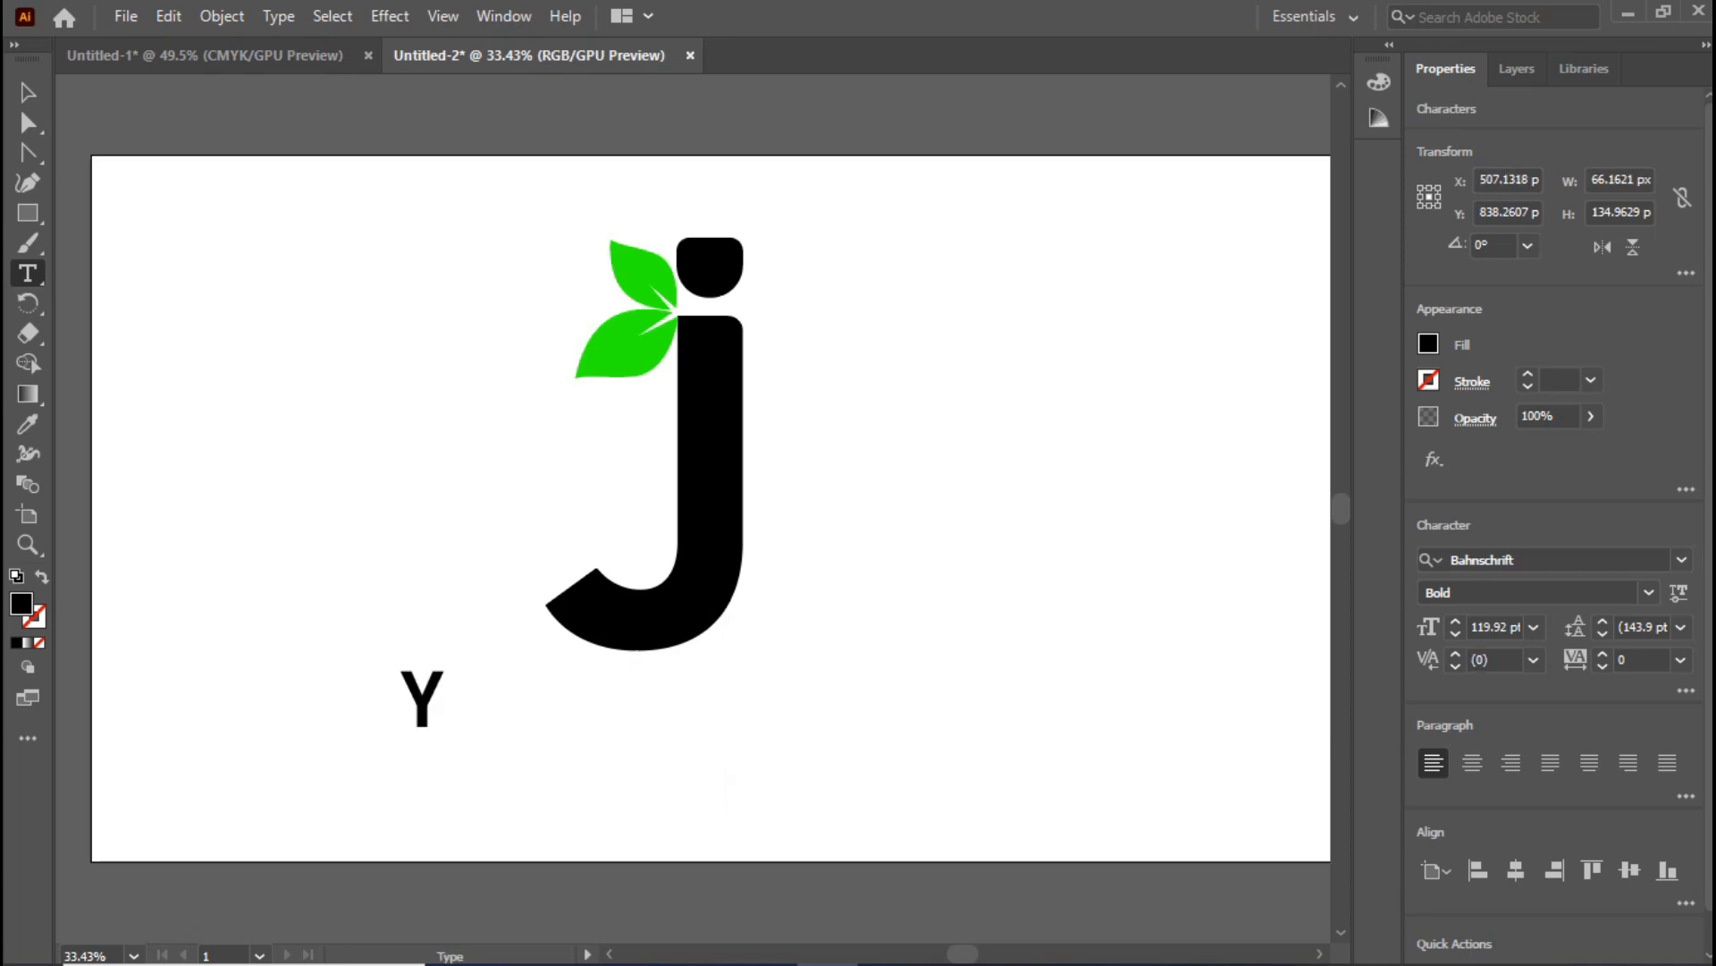
text(OUR LOGO)
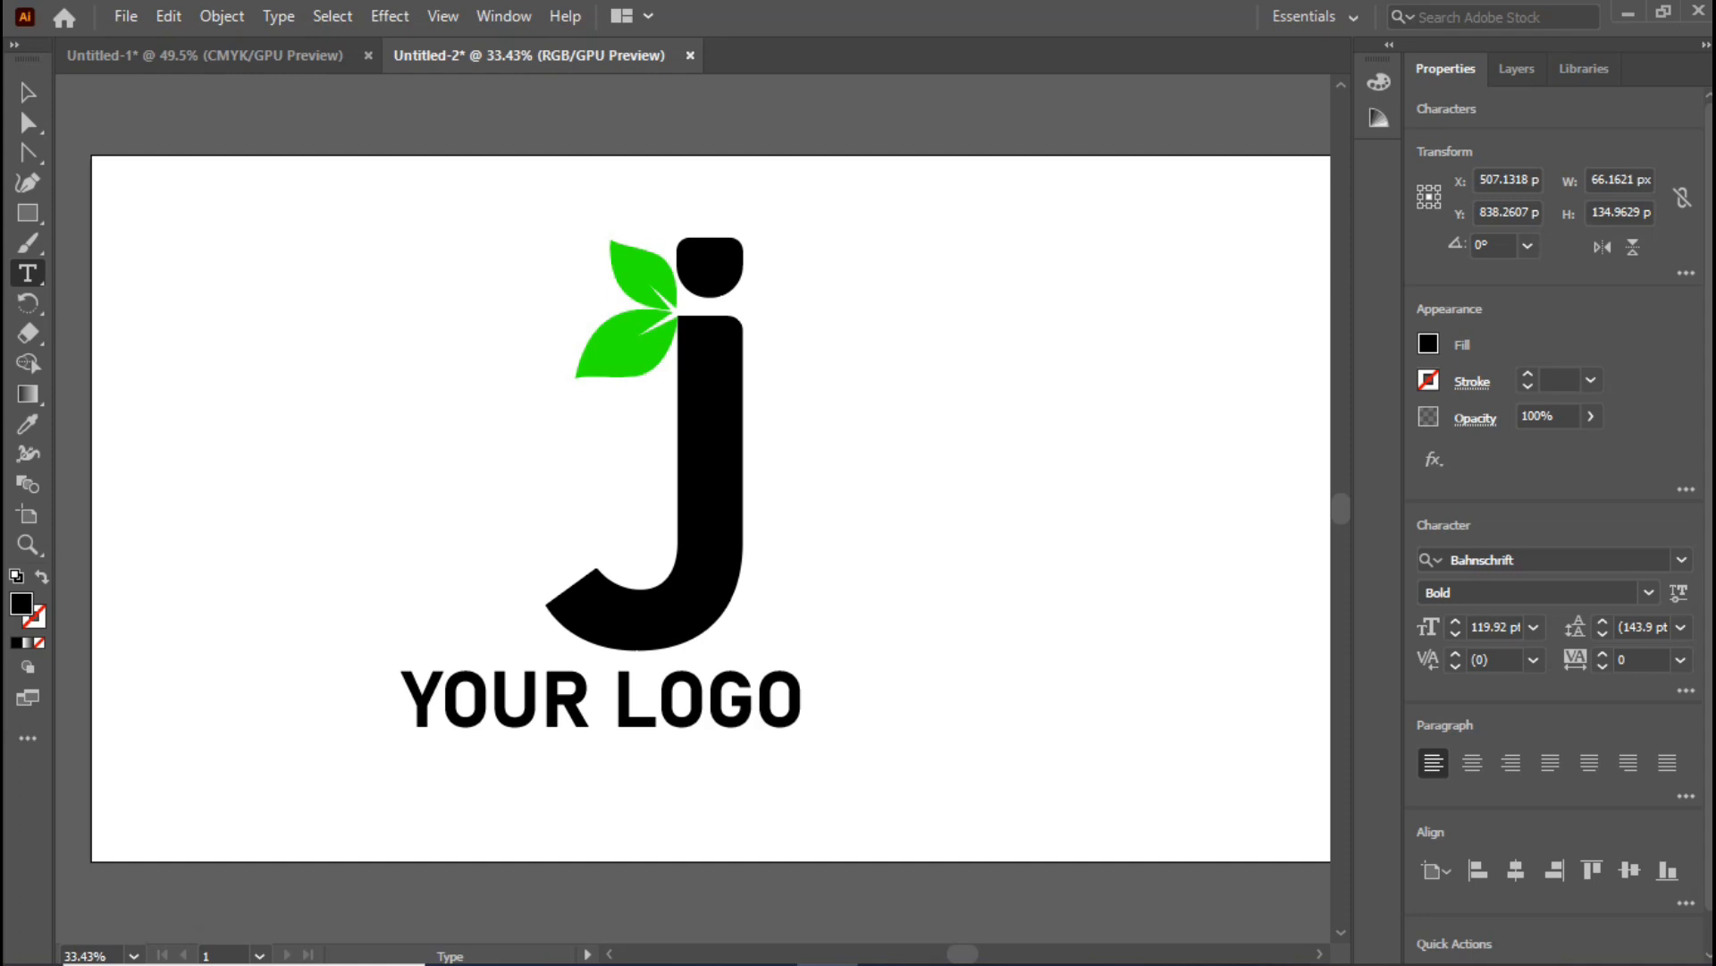
key(Escape)
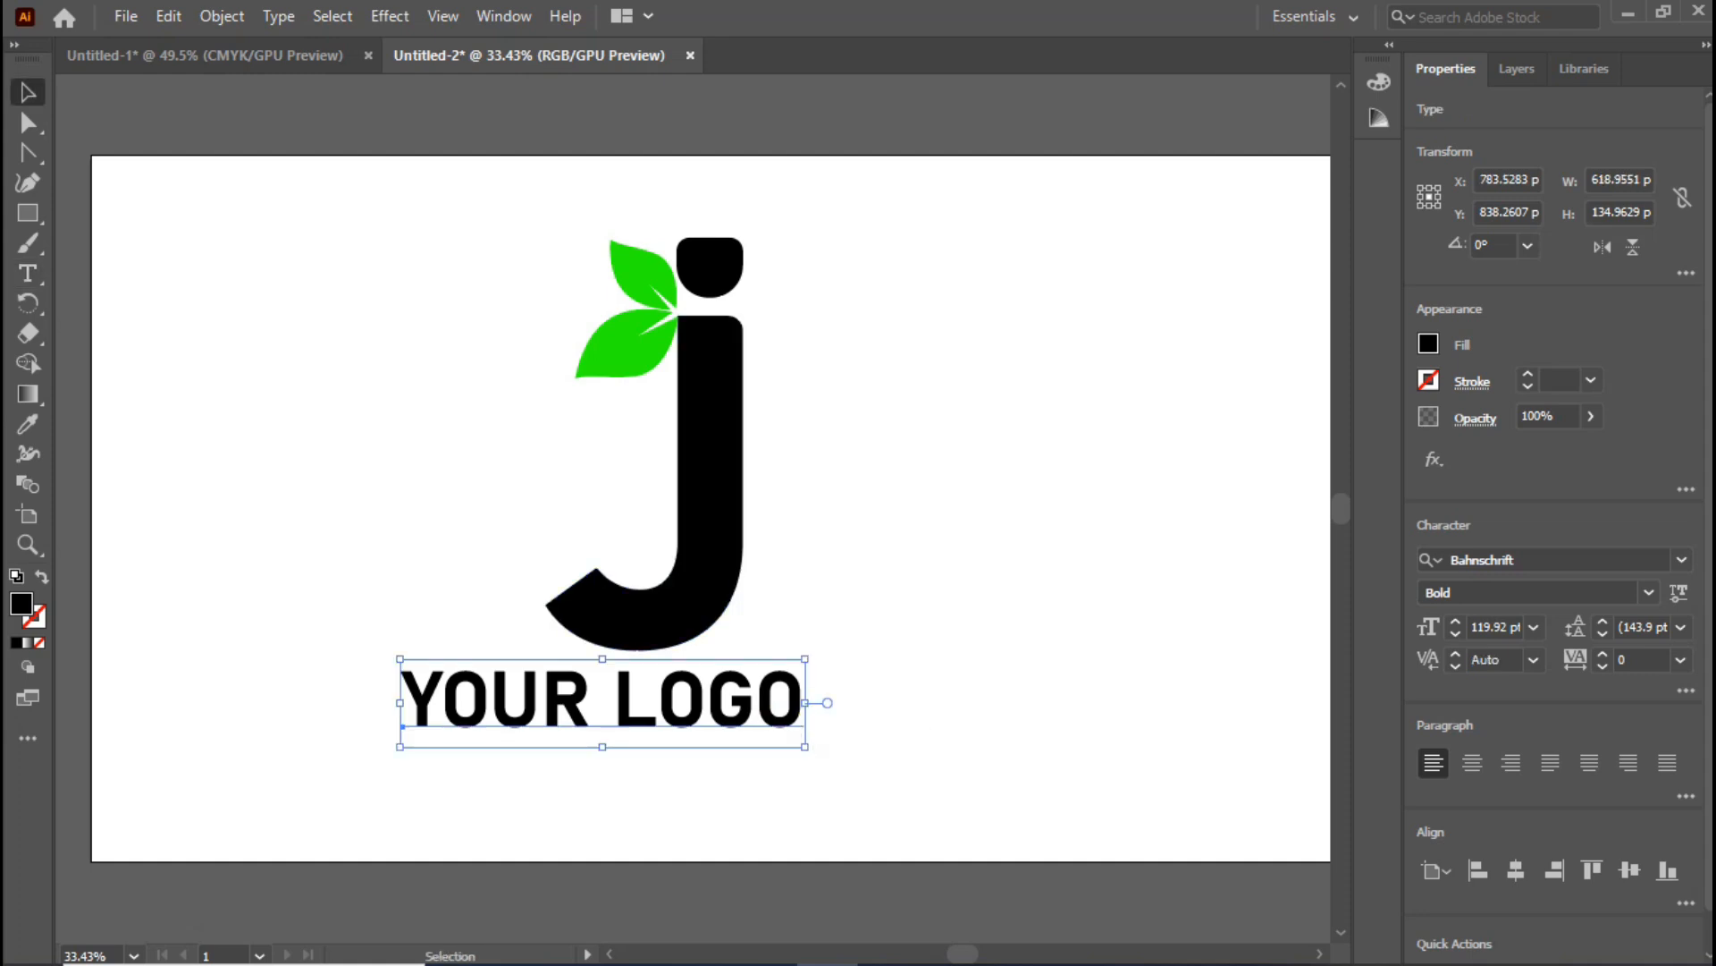
Enlarge the YOUR LOGO text to about 148.2 pt.
drag(806, 746, 903, 757)
click(1682, 560)
click(1108, 572)
click(697, 702)
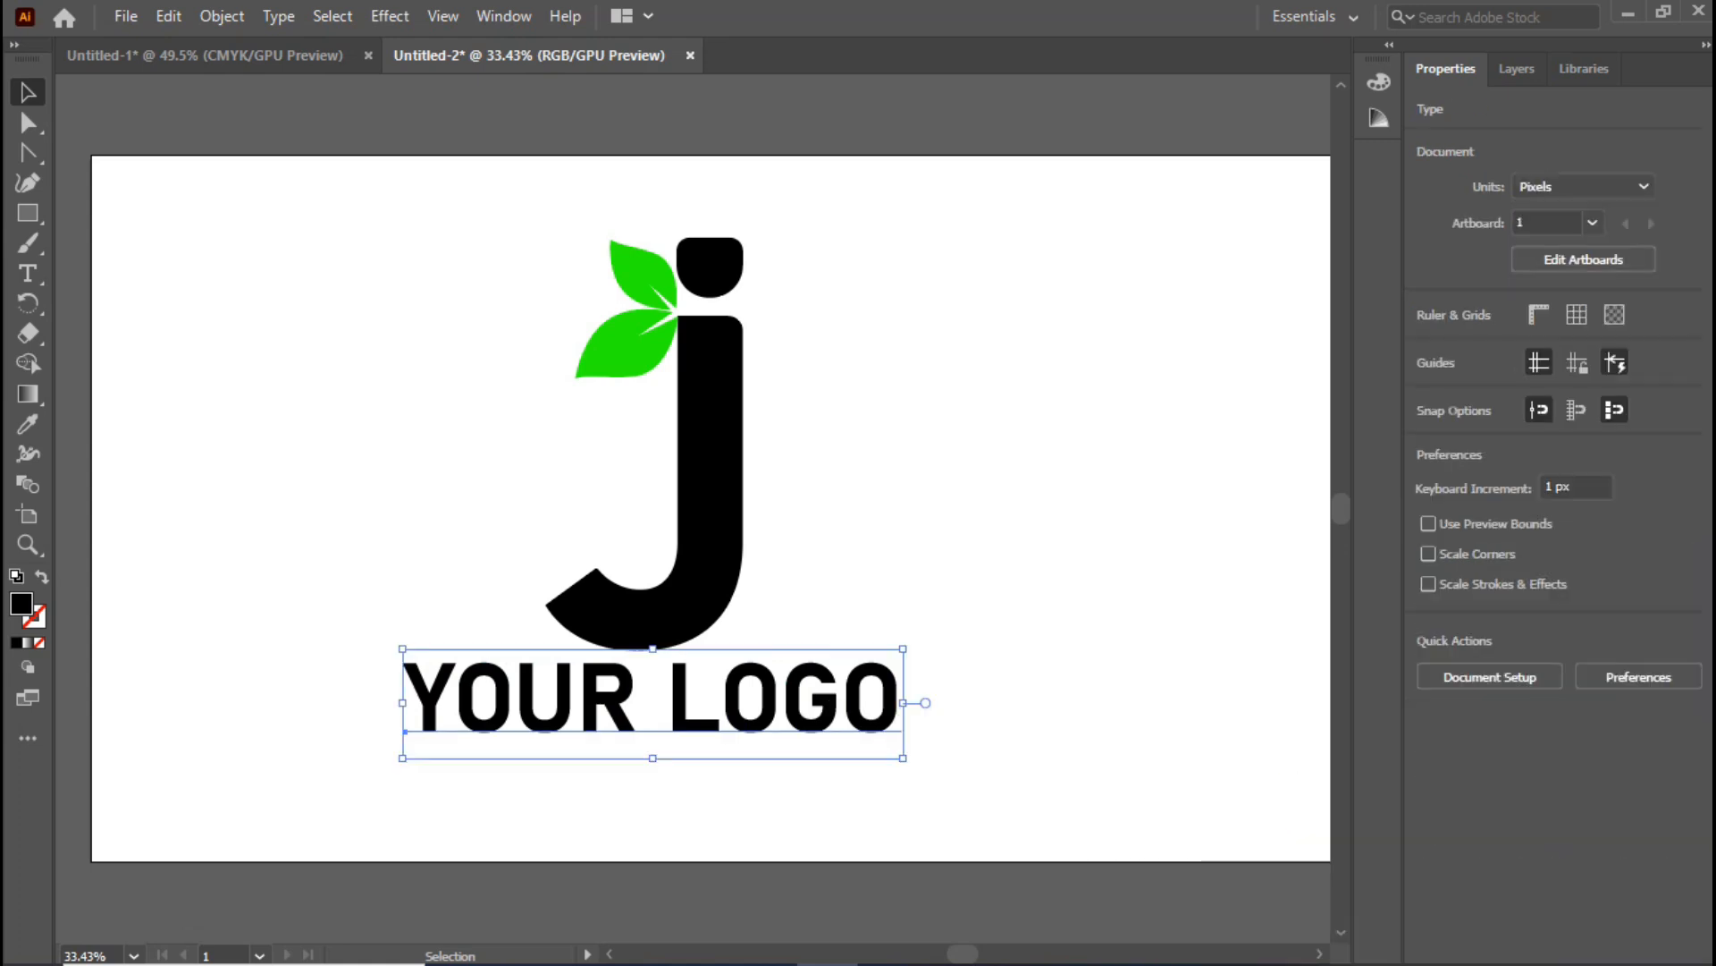
Change the YOUR LOGO font style to SemiCondensed and widen its tracking to 60.
click(1649, 592)
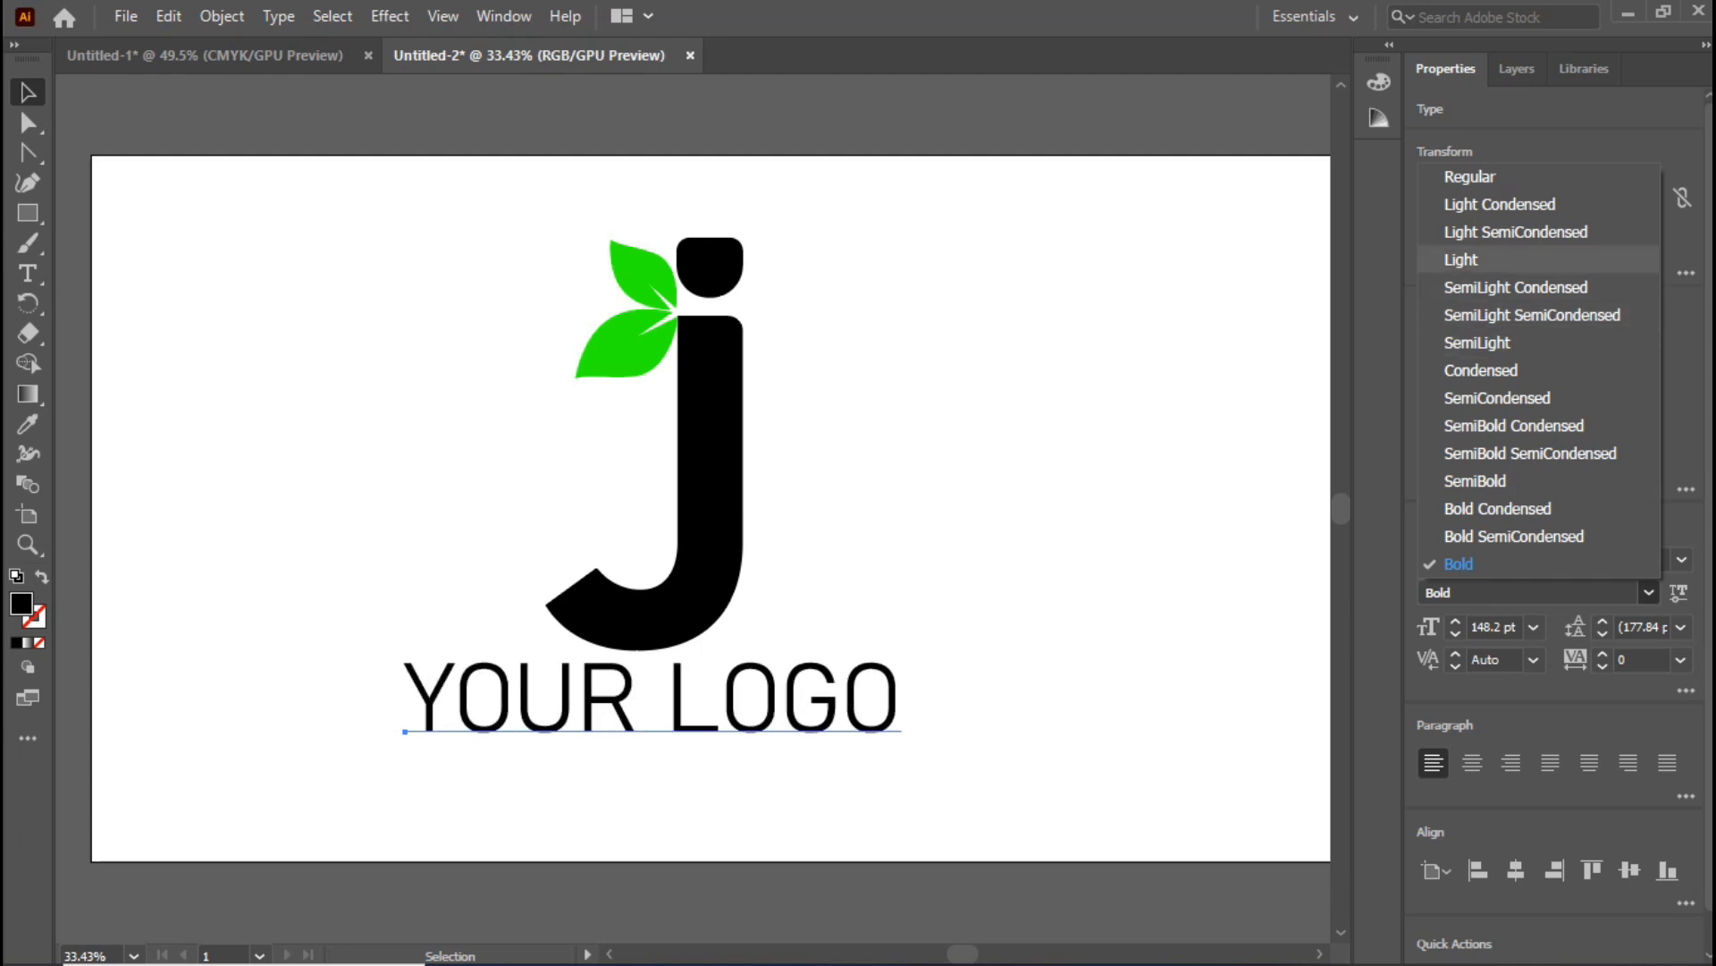
click(1497, 398)
key(alt+Right)
key(alt+Right)
key(alt+Right)
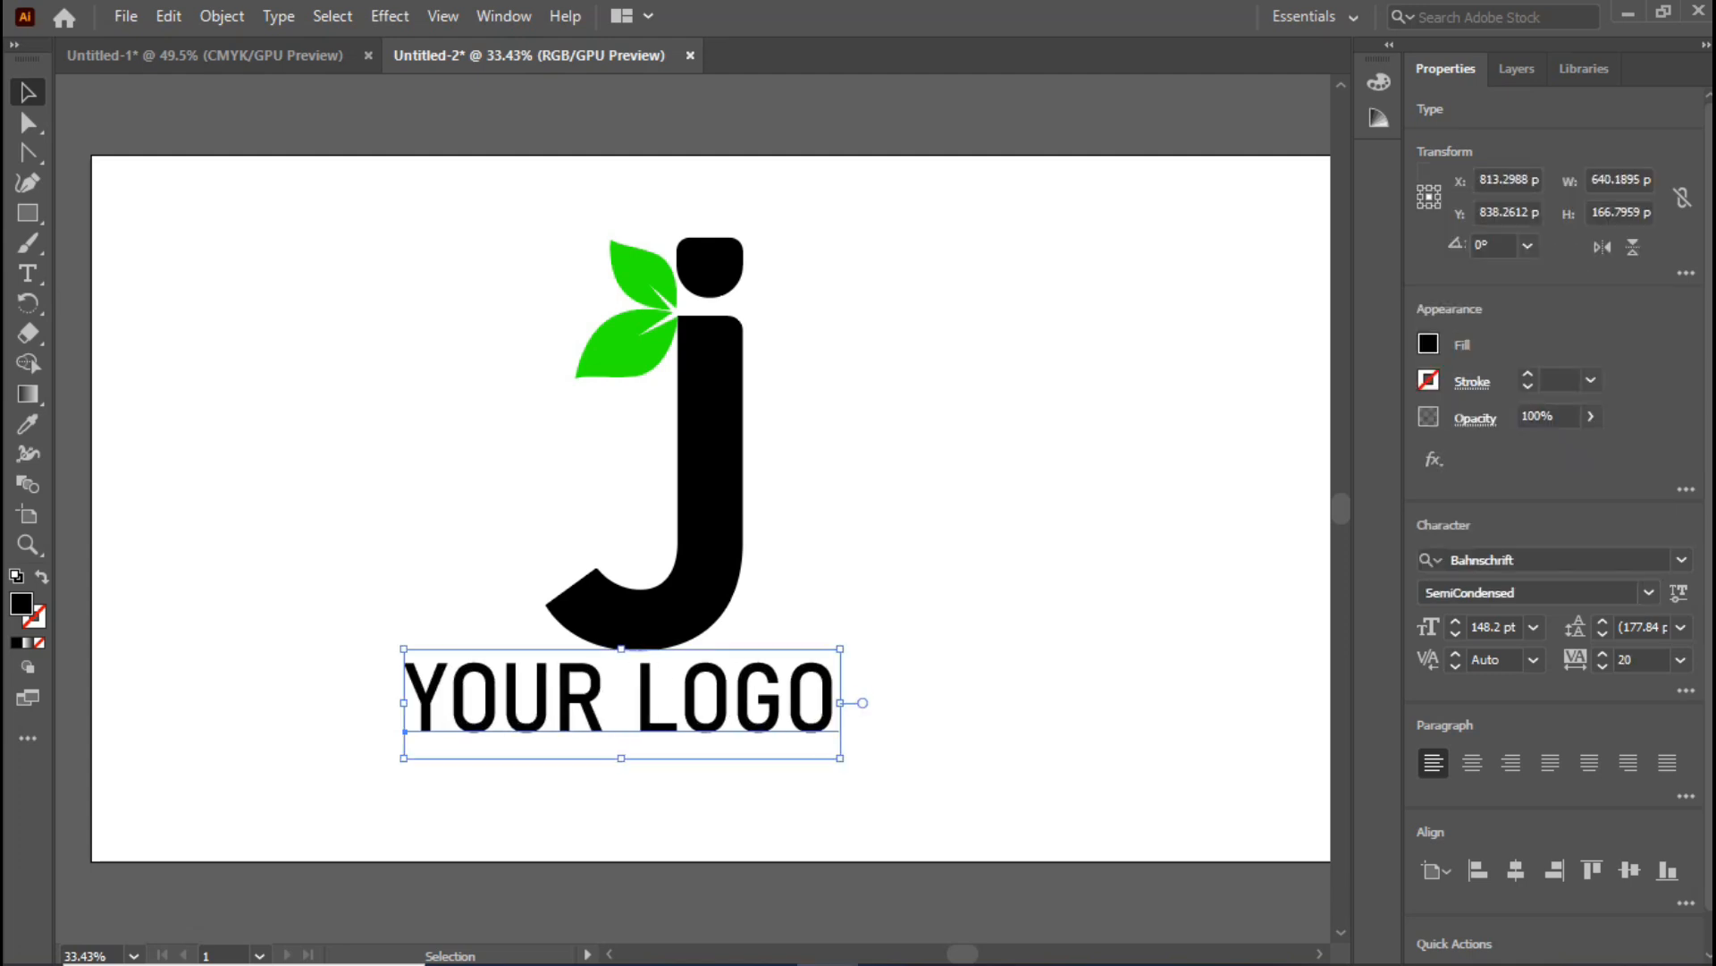
Duplicate the YOUR LOGO line directly below and change the copy's text to SLOGAN GOES HERE.
drag(832, 698, 855, 773)
double_click(575, 769)
key(ctrl+a)
text(SLOG)
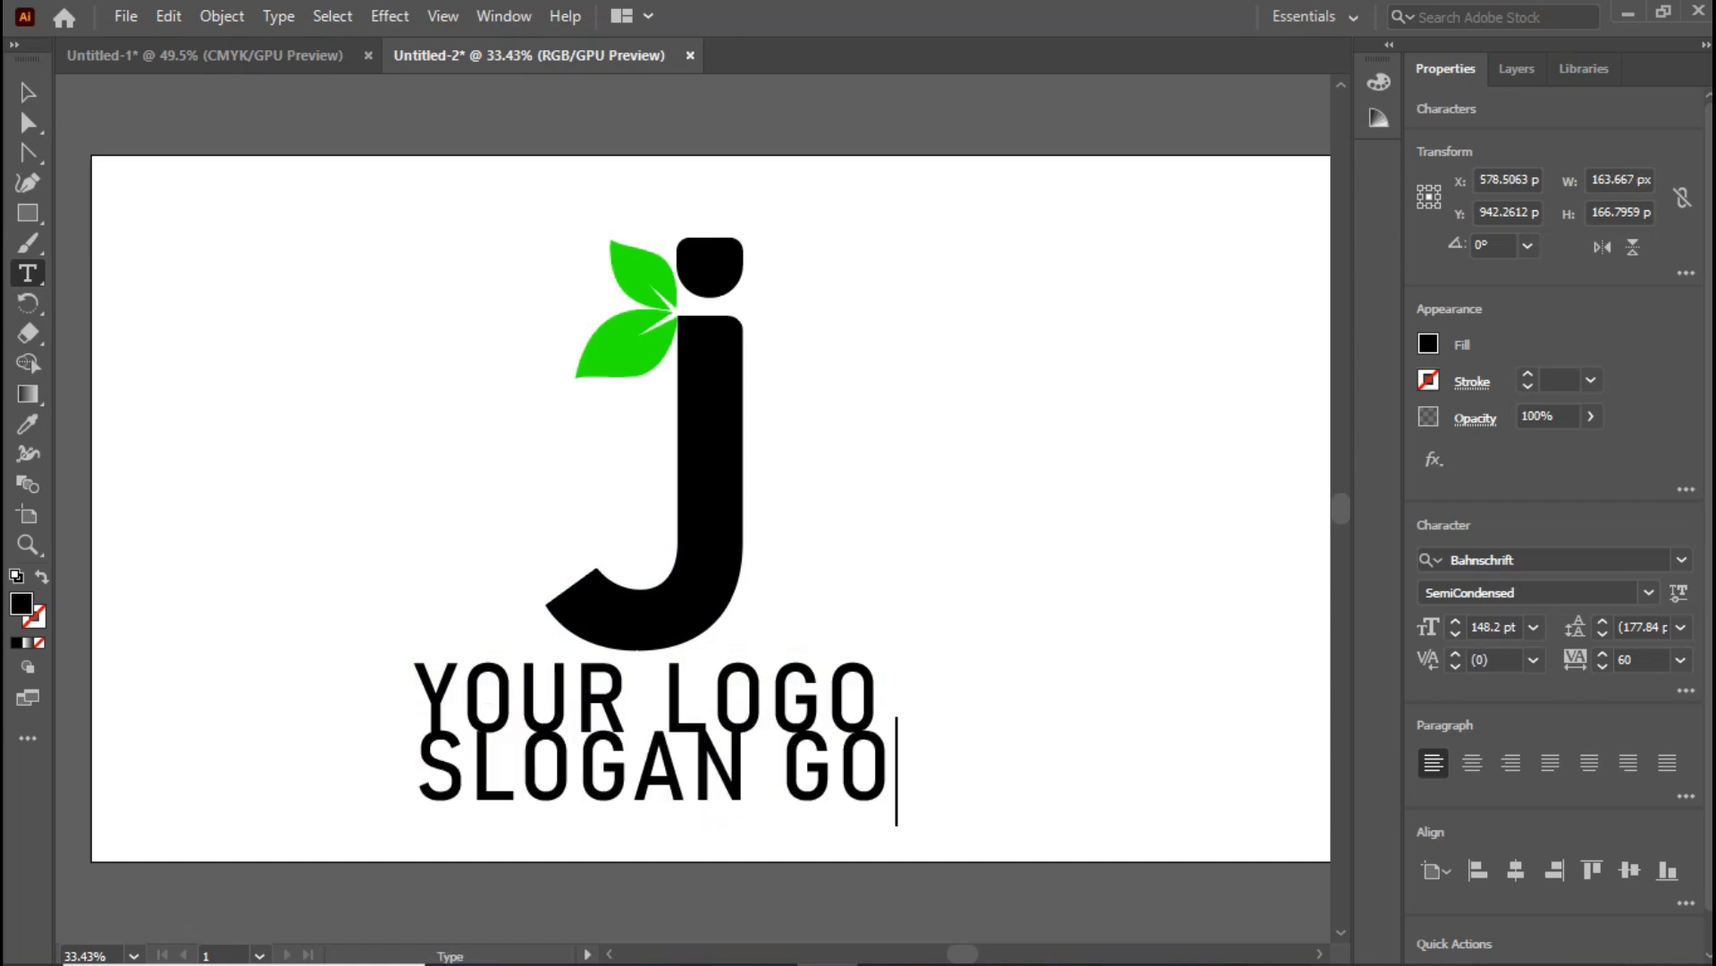
text(AN GOES HERE)
key(Escape)
Scale the slogan down to about 61.7 pt and place it beneath YOUR LOGO.
drag(1259, 825, 1059, 798)
drag(934, 783, 778, 778)
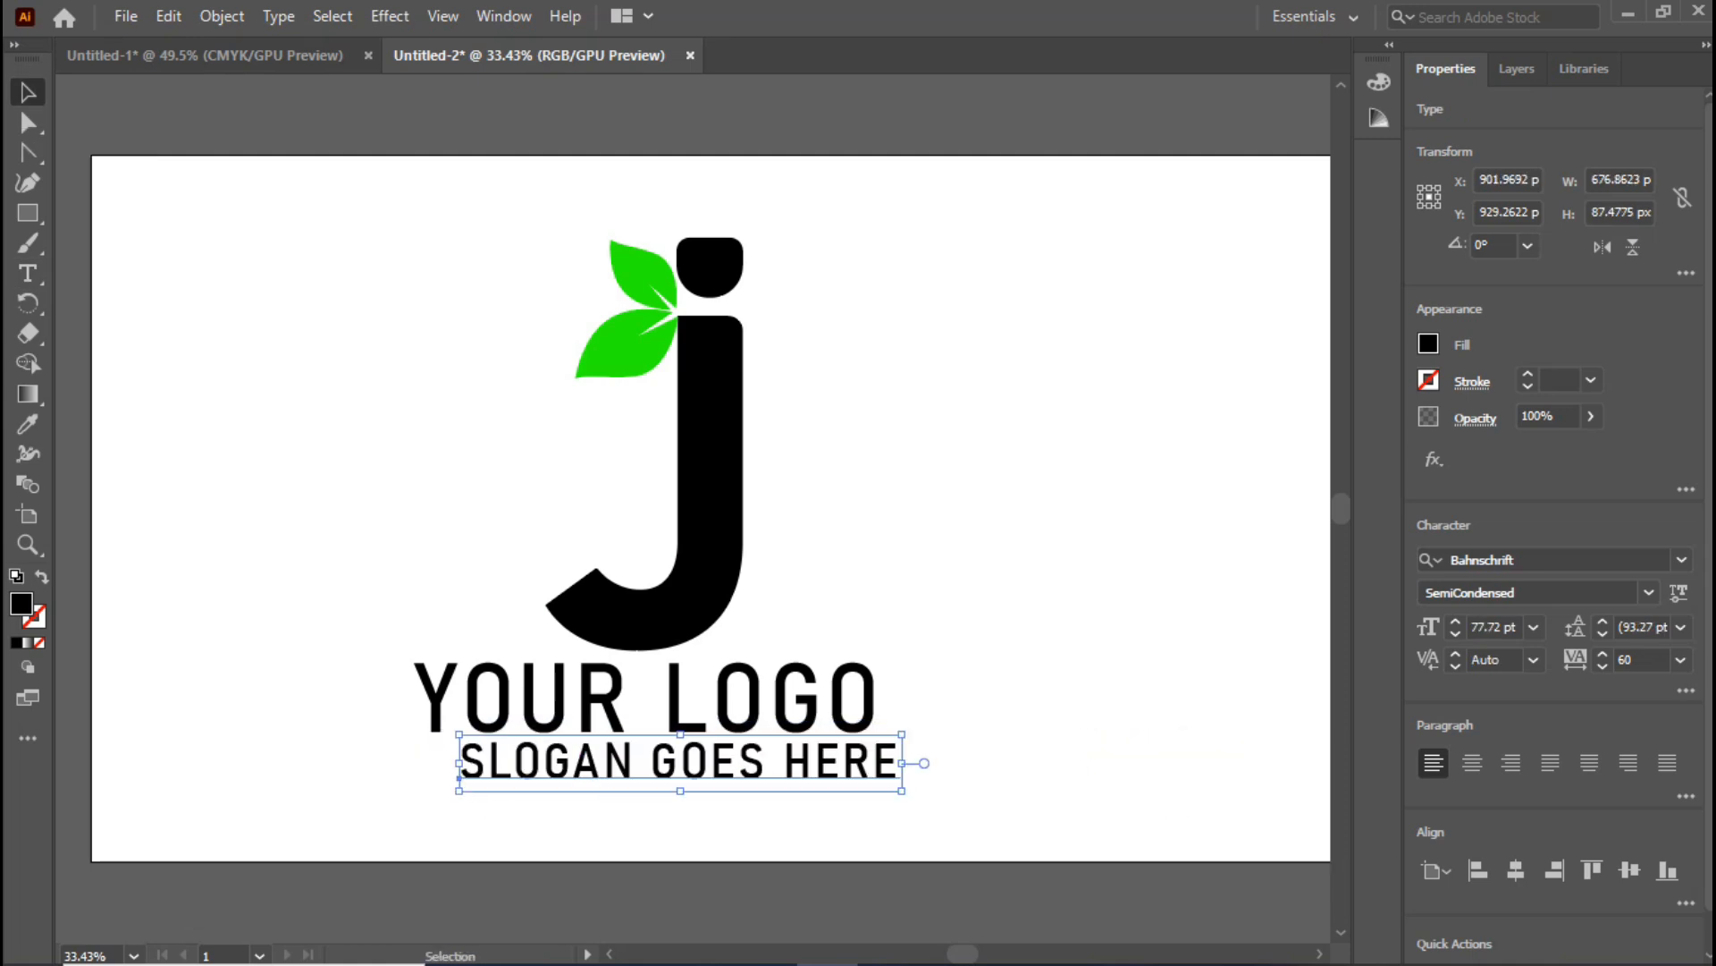
drag(901, 790, 836, 782)
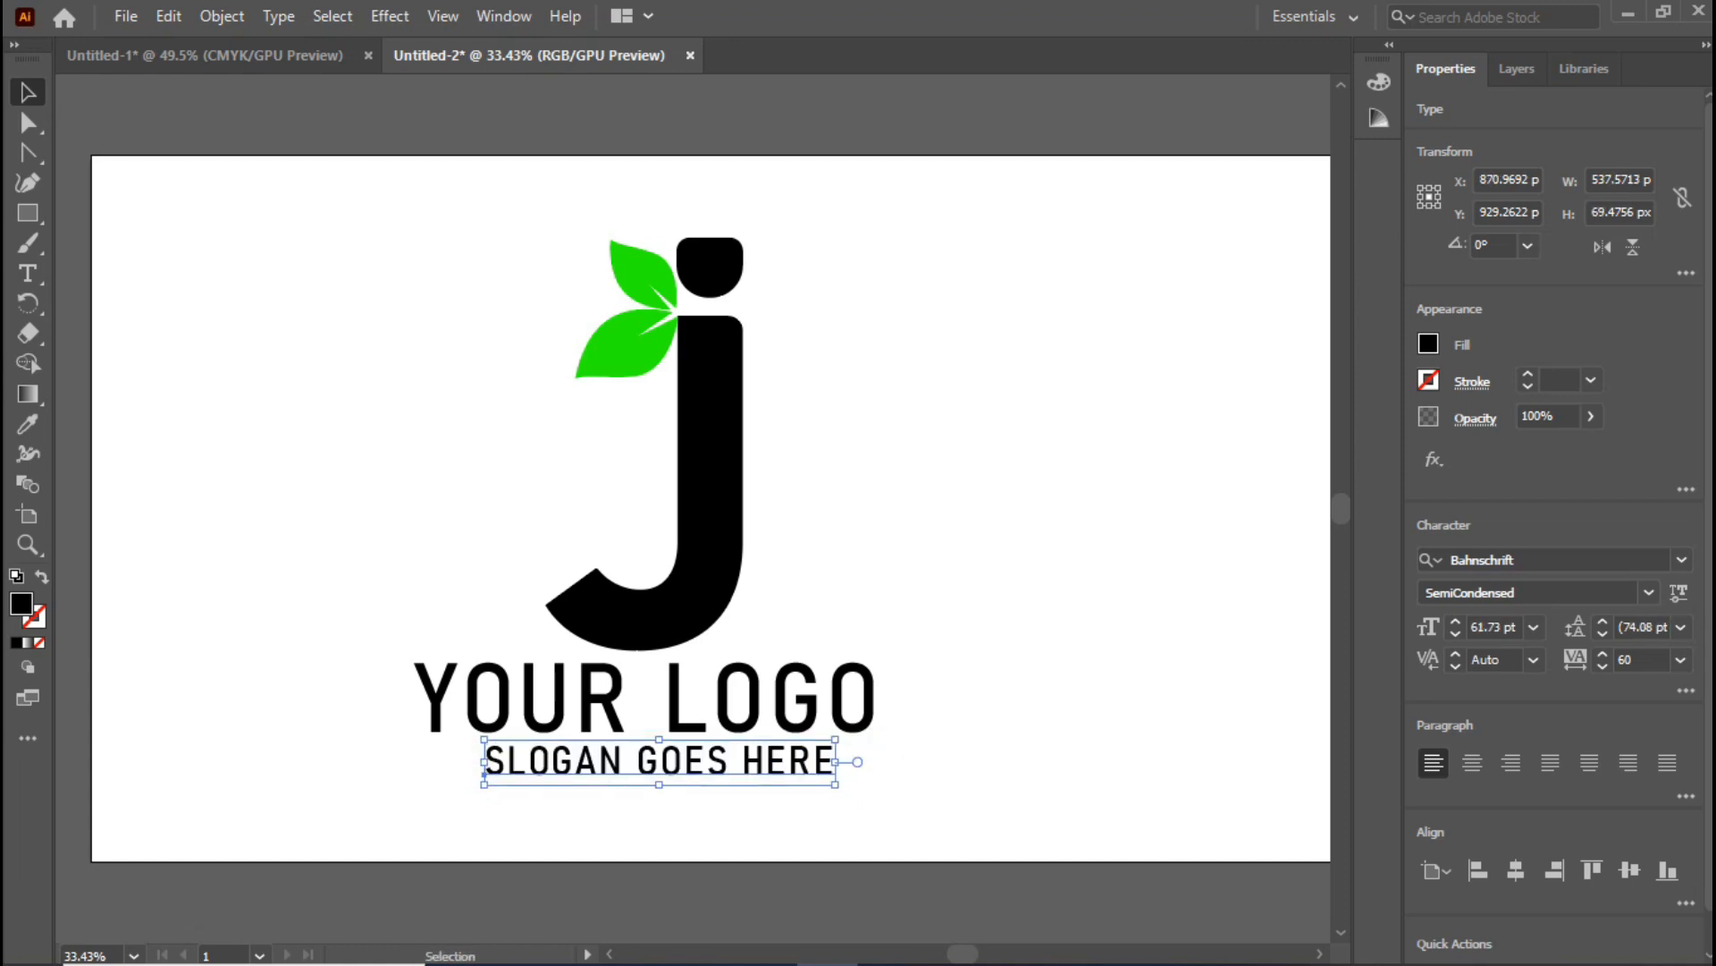
Nudge the slogan up and left until it sits centred close beneath YOUR LOGO.
key(Up)
key(Up)
key(Left)
key(Left)
key(Left)
key(Left)
key(Left)
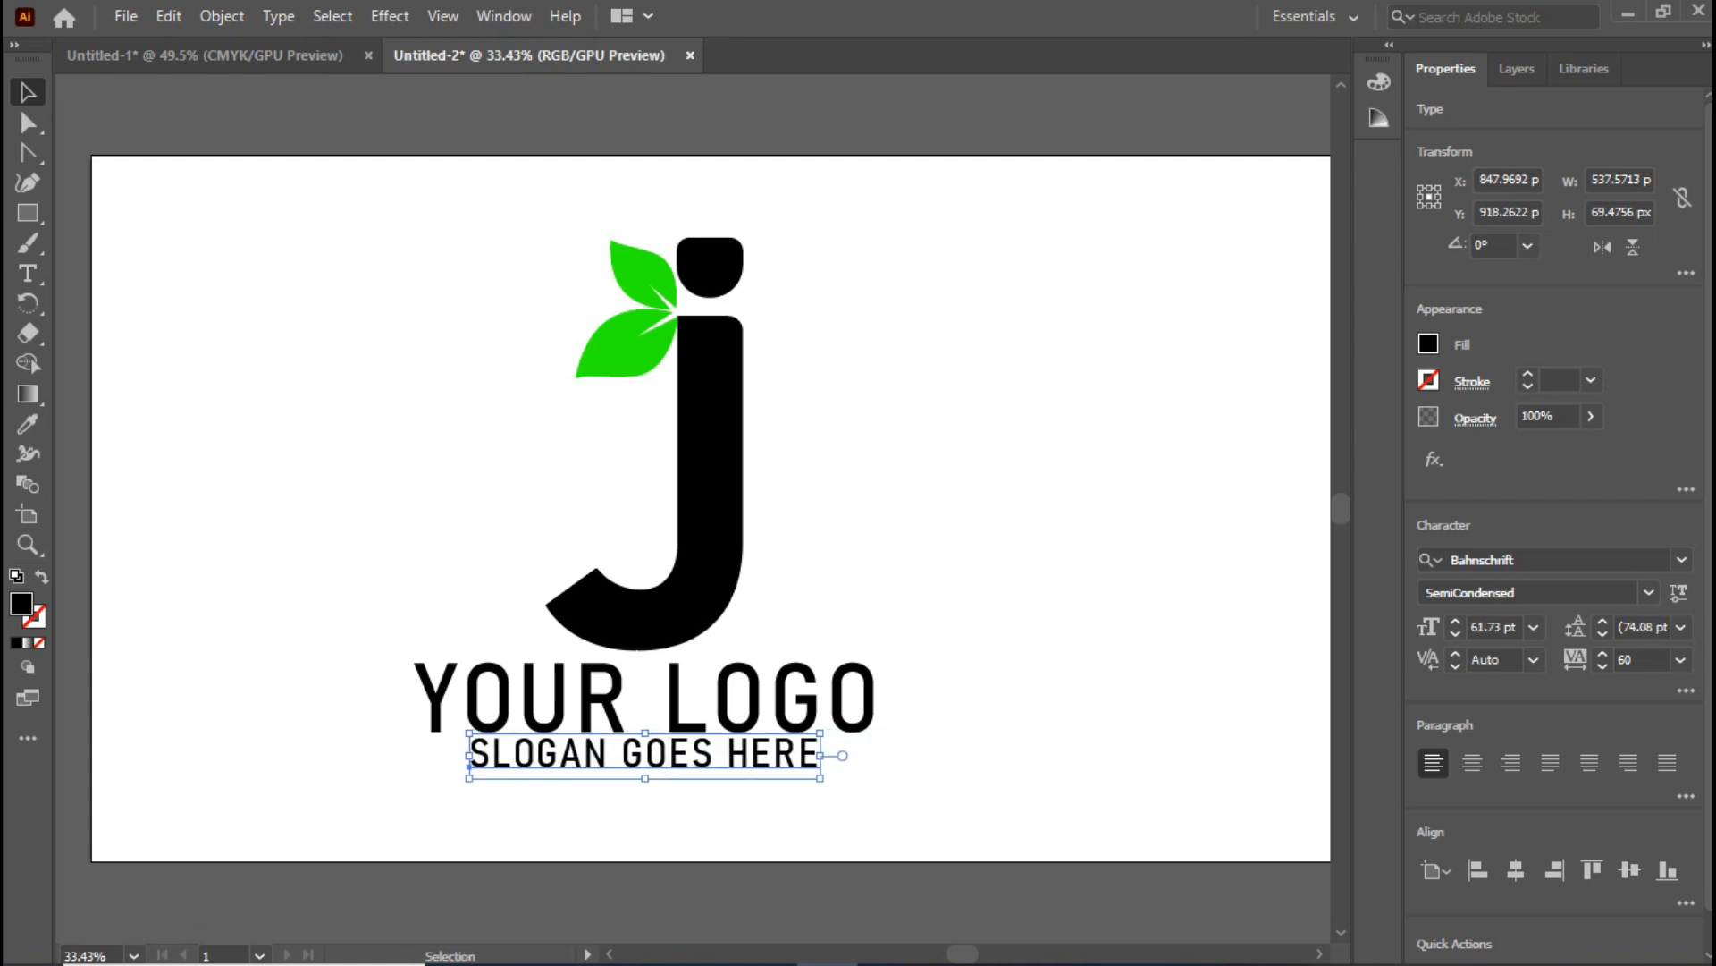
key(Left)
key(Left)
key(Left)
key(Left)
key(Left)
key(Up)
key(Up)
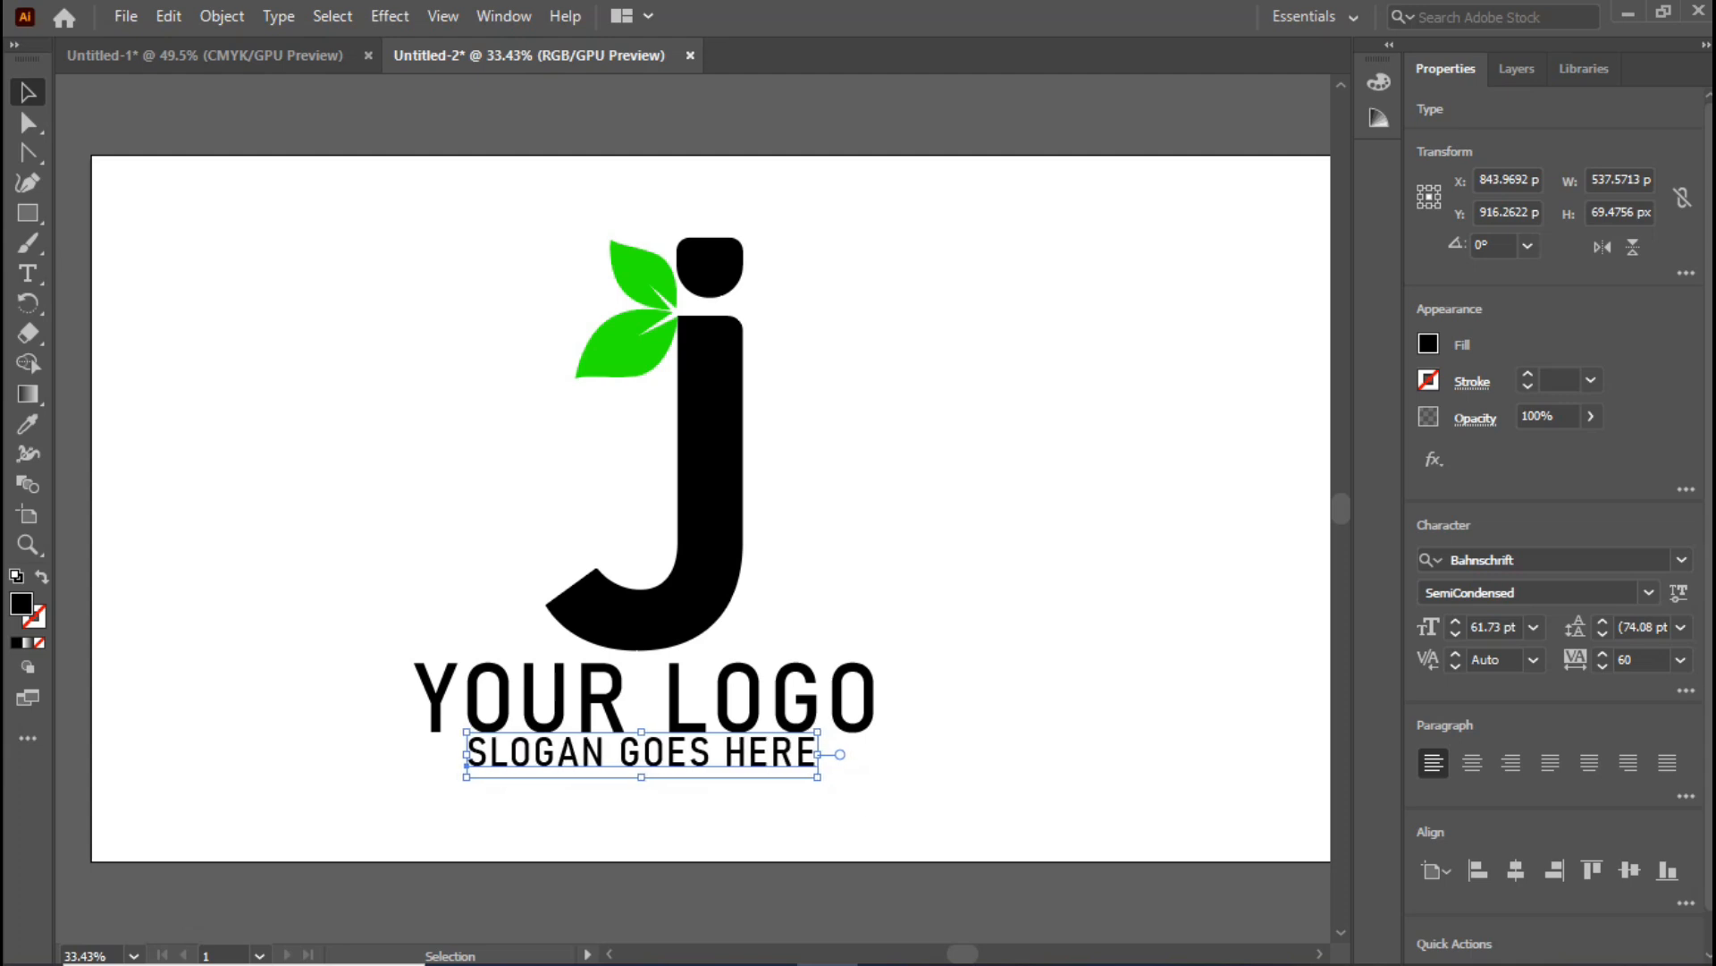
key(Right)
key(Right)
key(Right)
Nudge both text lines right to centre them under the J, and lower the slogan slightly.
key(ctrl+shift+a)
drag(791, 743, 758, 711)
key(Right)
key(Right)
key(Right)
key(Right)
key(Right)
key(Right)
key(Right)
key(Right)
key(Right)
key(Right)
key(Right)
key(Right)
key(Right)
key(Right)
key(Right)
key(Right)
key(Right)
key(Right)
key(Right)
key(ctrl+shift+a)
click(749, 753)
key(Down)
key(ctrl+shift+a)
Colour the YOUR LOGO text with the green sampled from the leaf.
click(762, 723)
key(i)
click(627, 346)
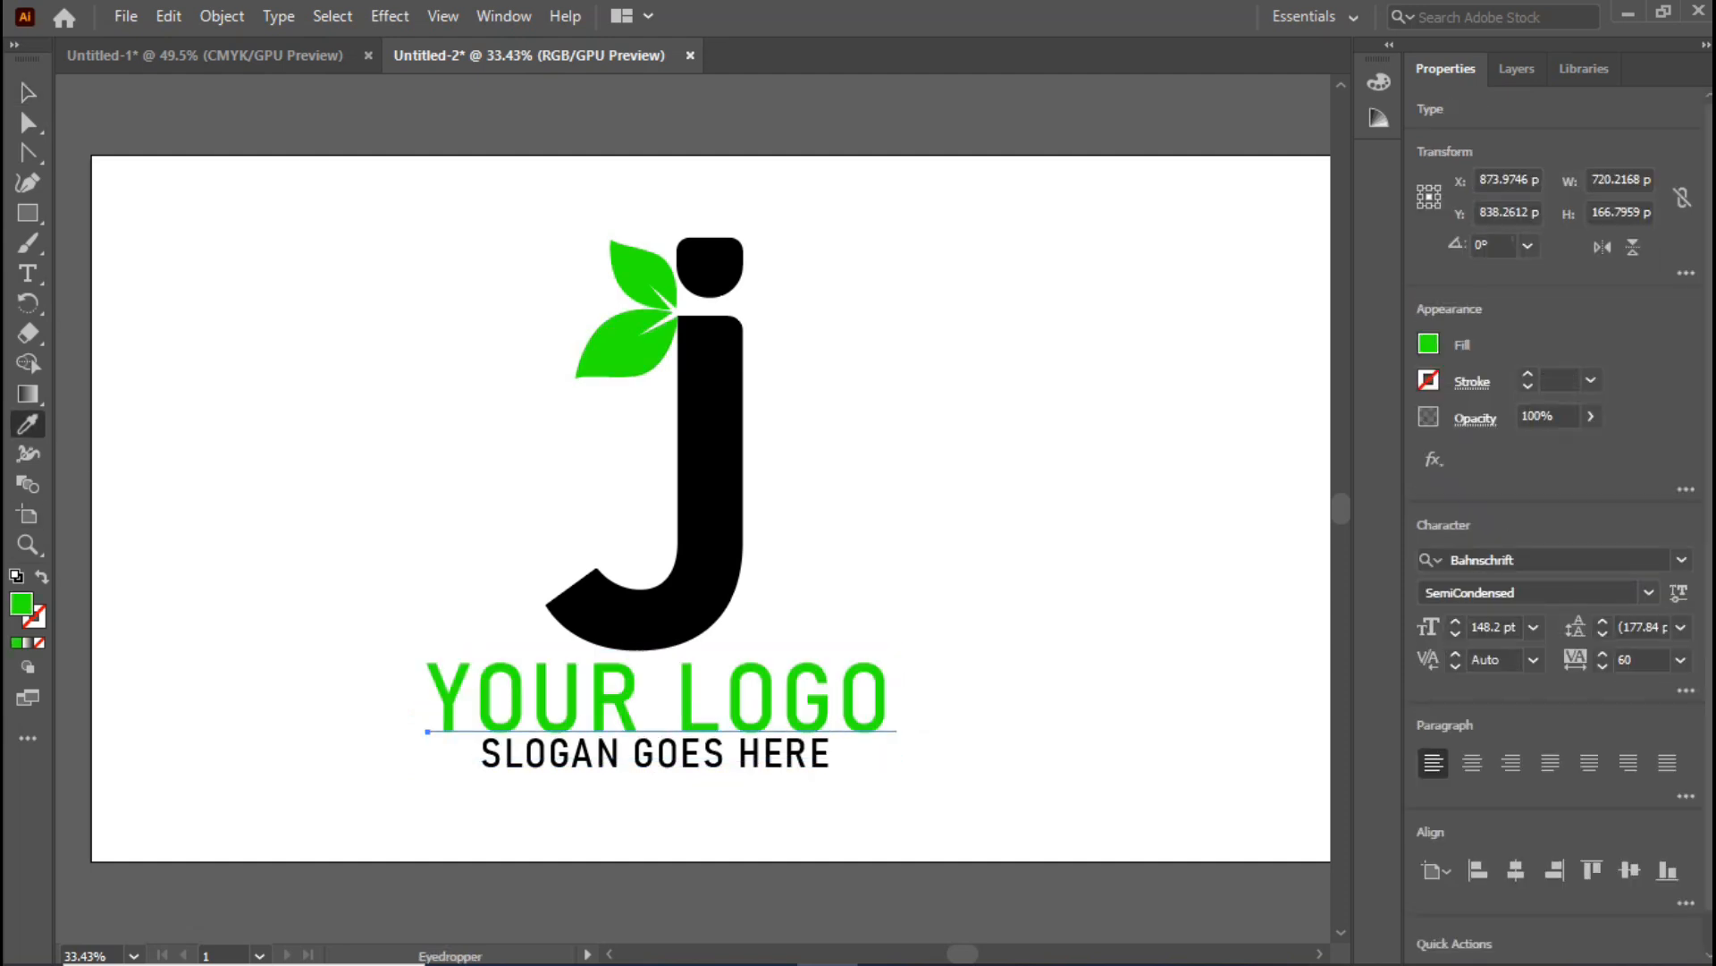
key(v)
key(ctrl+shift+a)
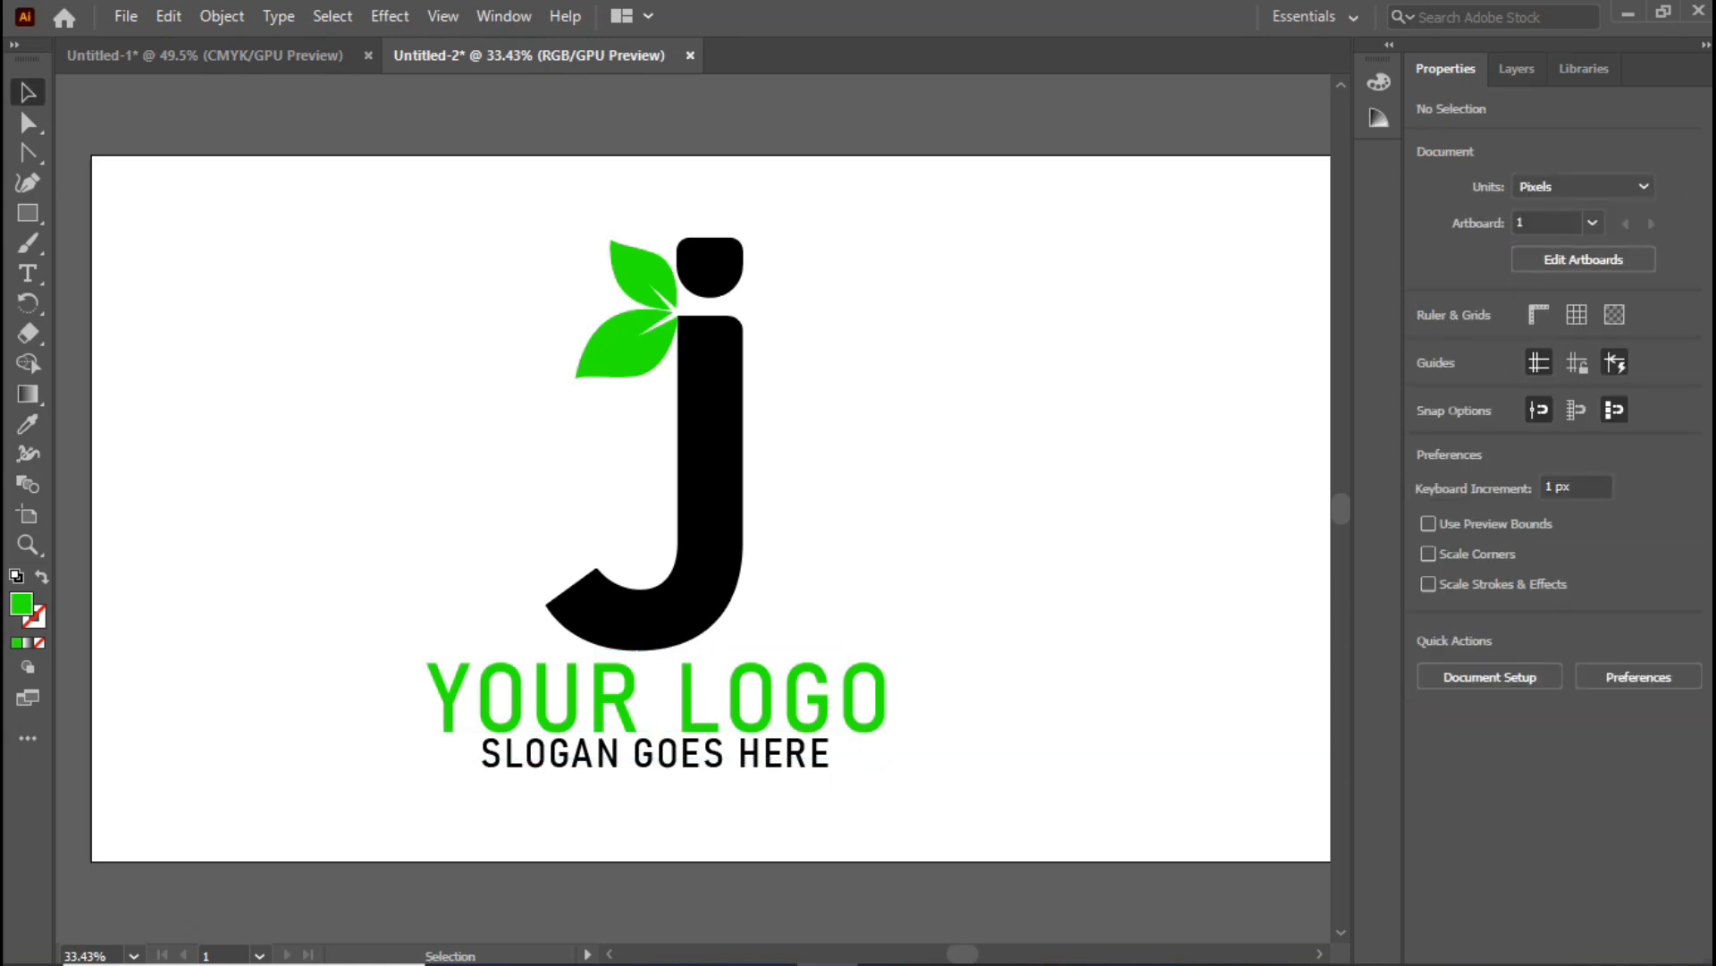
Group the J, leaves and both text lines into one object and shift the group slightly right on the artboard.
drag(368, 673, 483, 766)
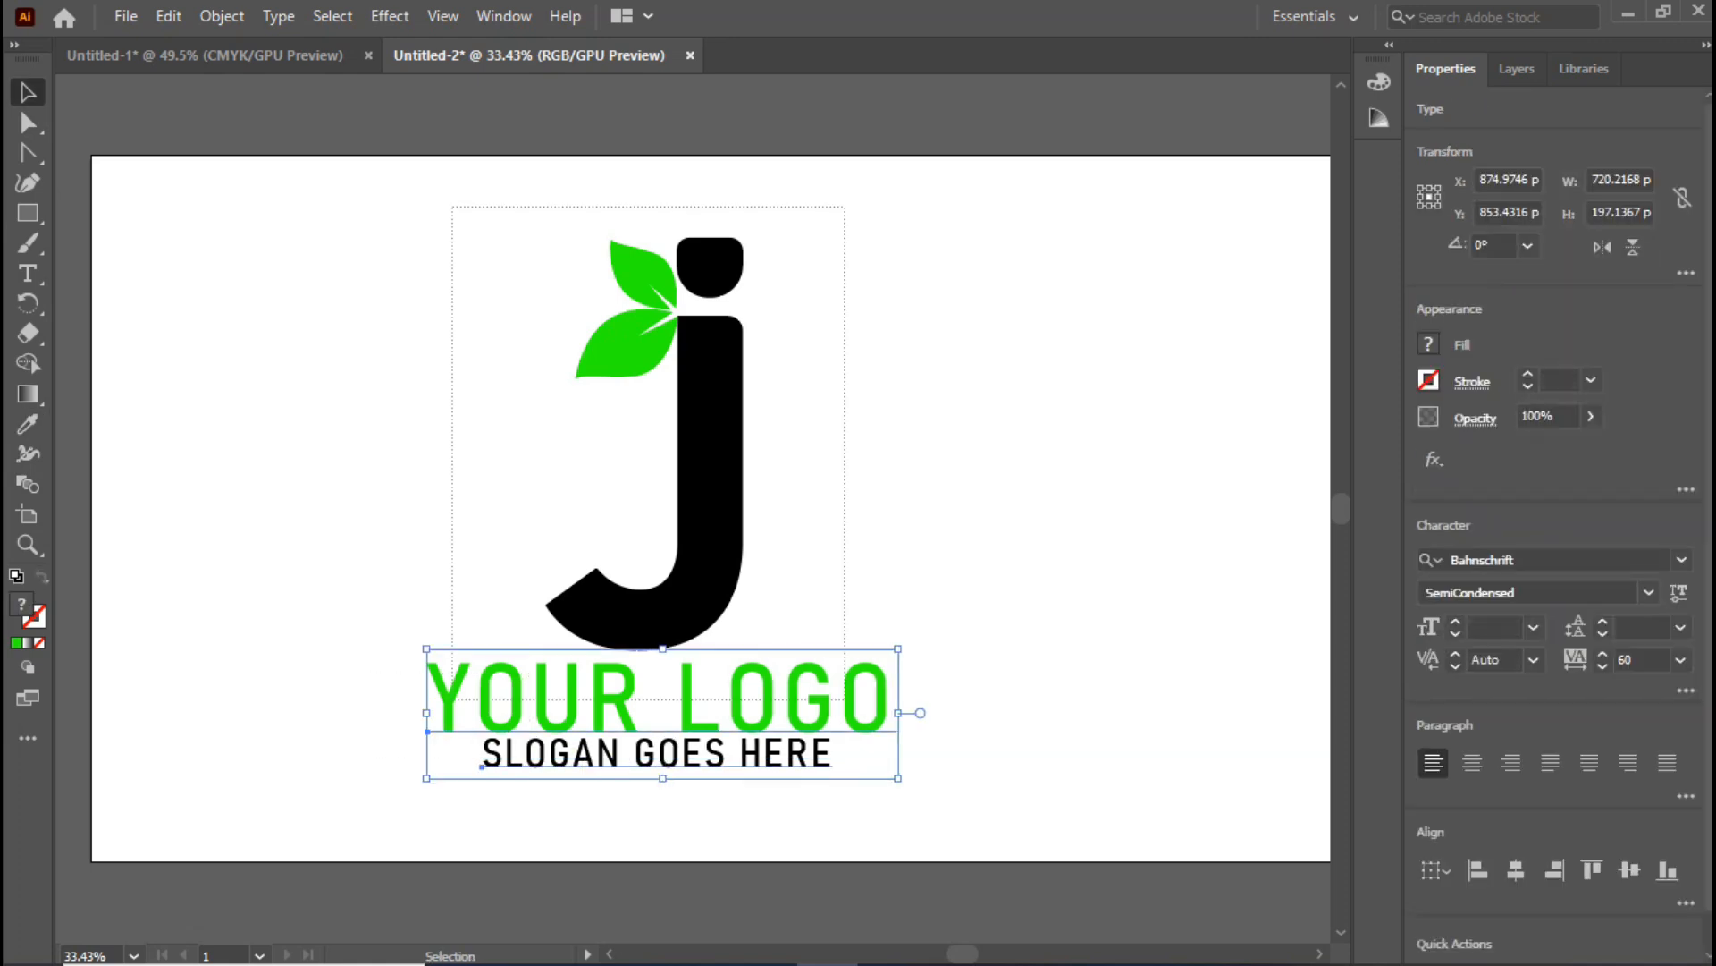
drag(452, 206, 845, 700)
right_click(711, 153)
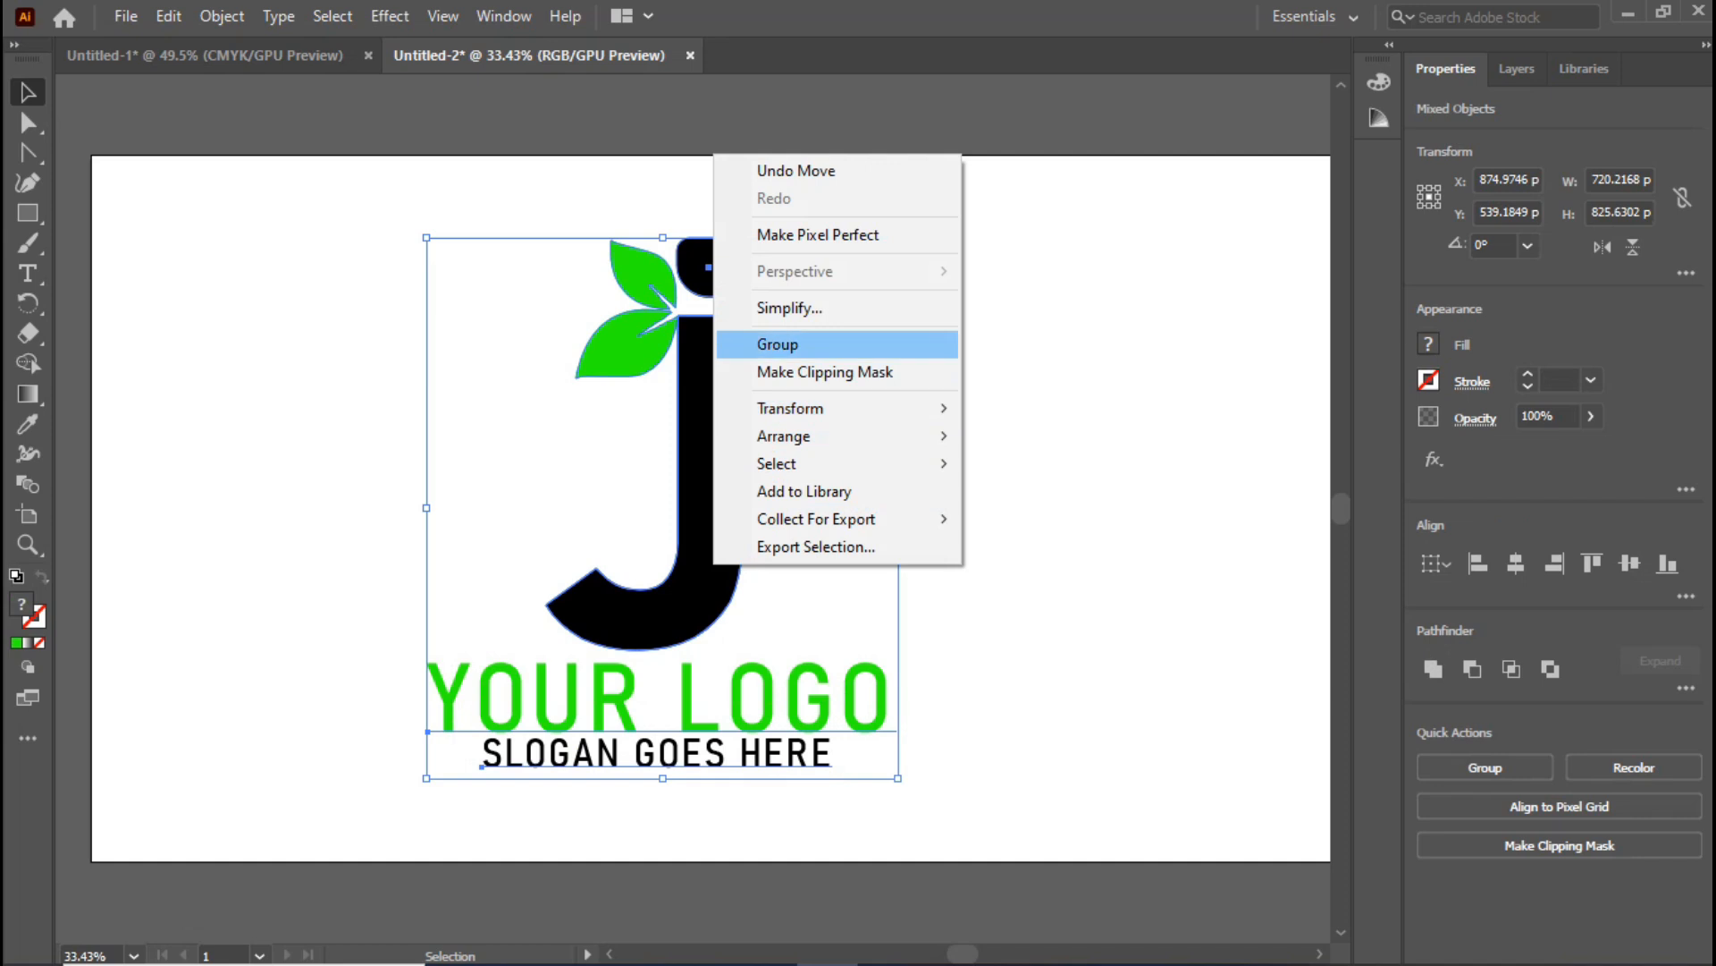
click(805, 341)
click(952, 541)
drag(729, 419, 770, 418)
click(961, 538)
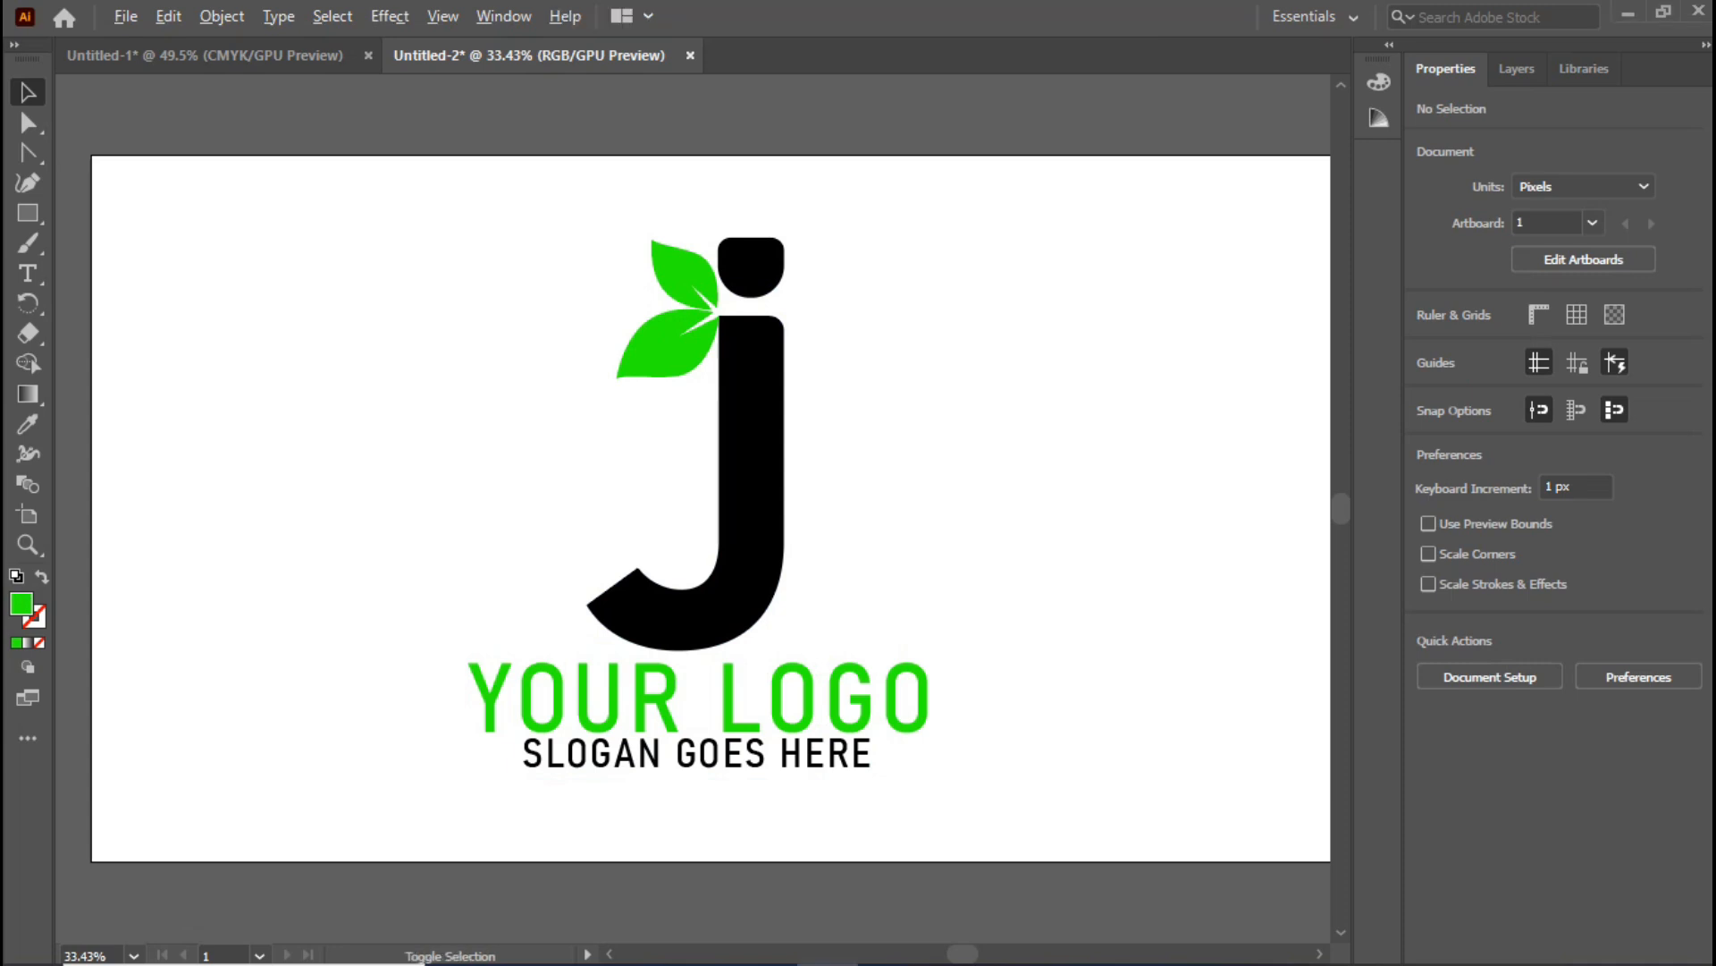
Export the artboard for web as a transparent 1920 x 1080 px GIF named Untitled-2 in the Documents folder.
key(ctrl+alt+shift+s)
click(179, 840)
click(238, 813)
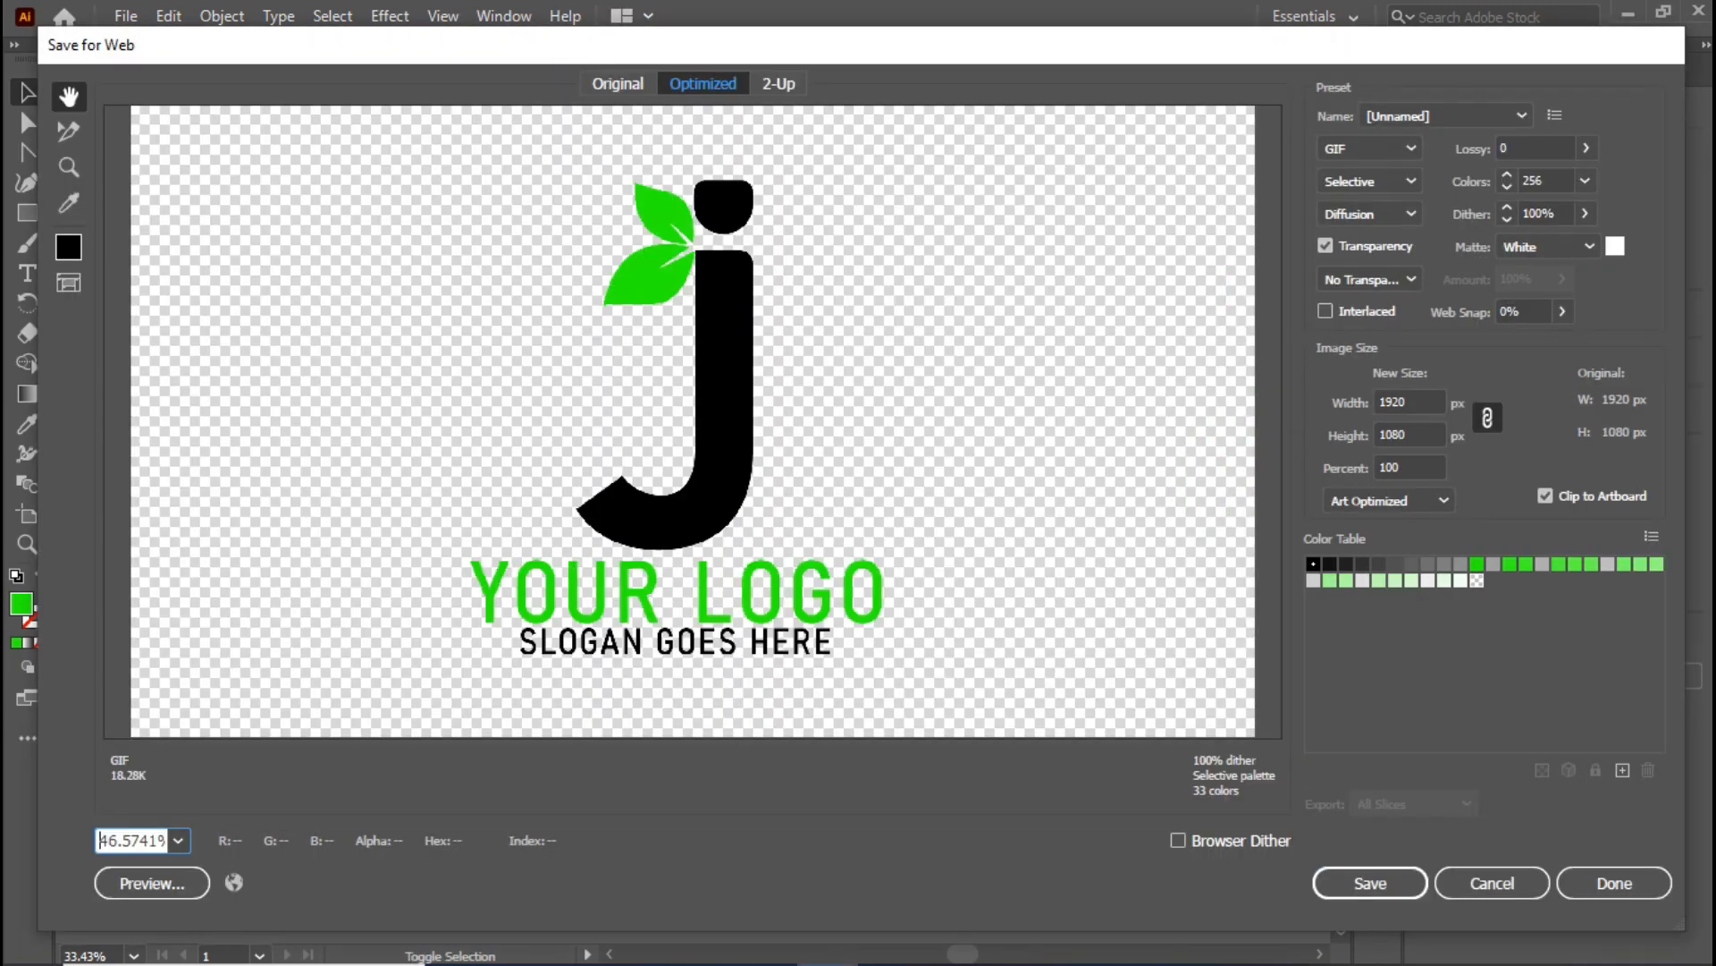
key(Return)
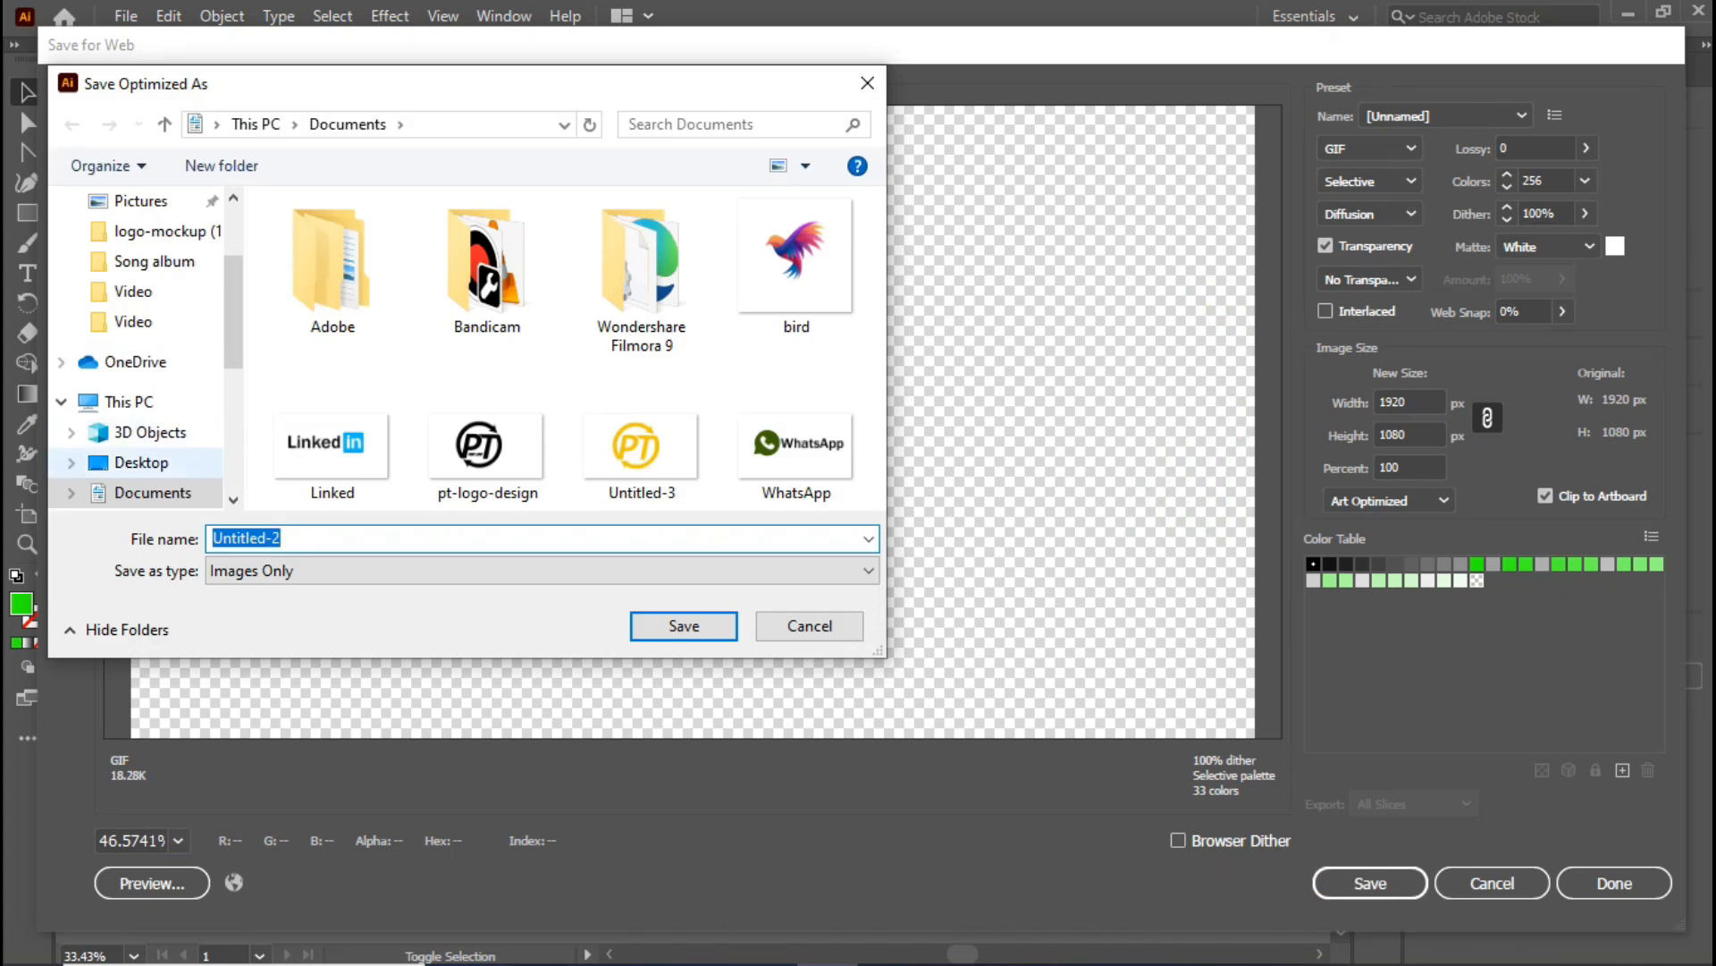
key(Return)
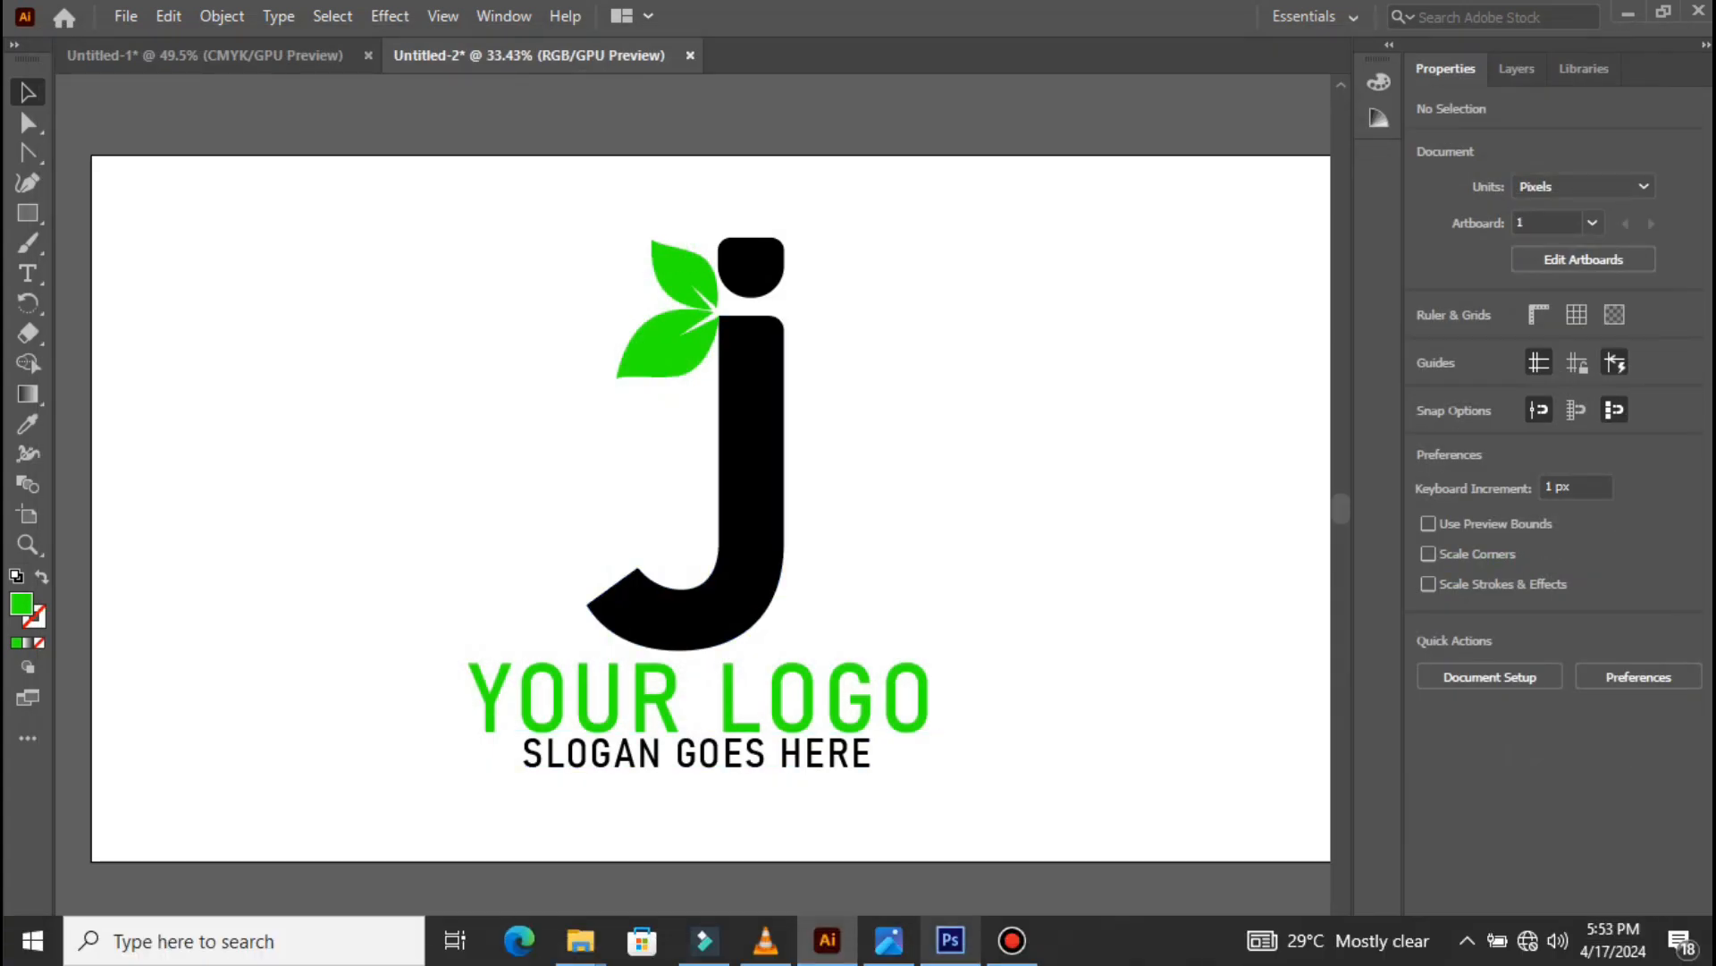
Switch to Photoshop and open 2129.psd from the logo-mockup (1) folder inside Mockup on drive D.
click(950, 941)
click(74, 16)
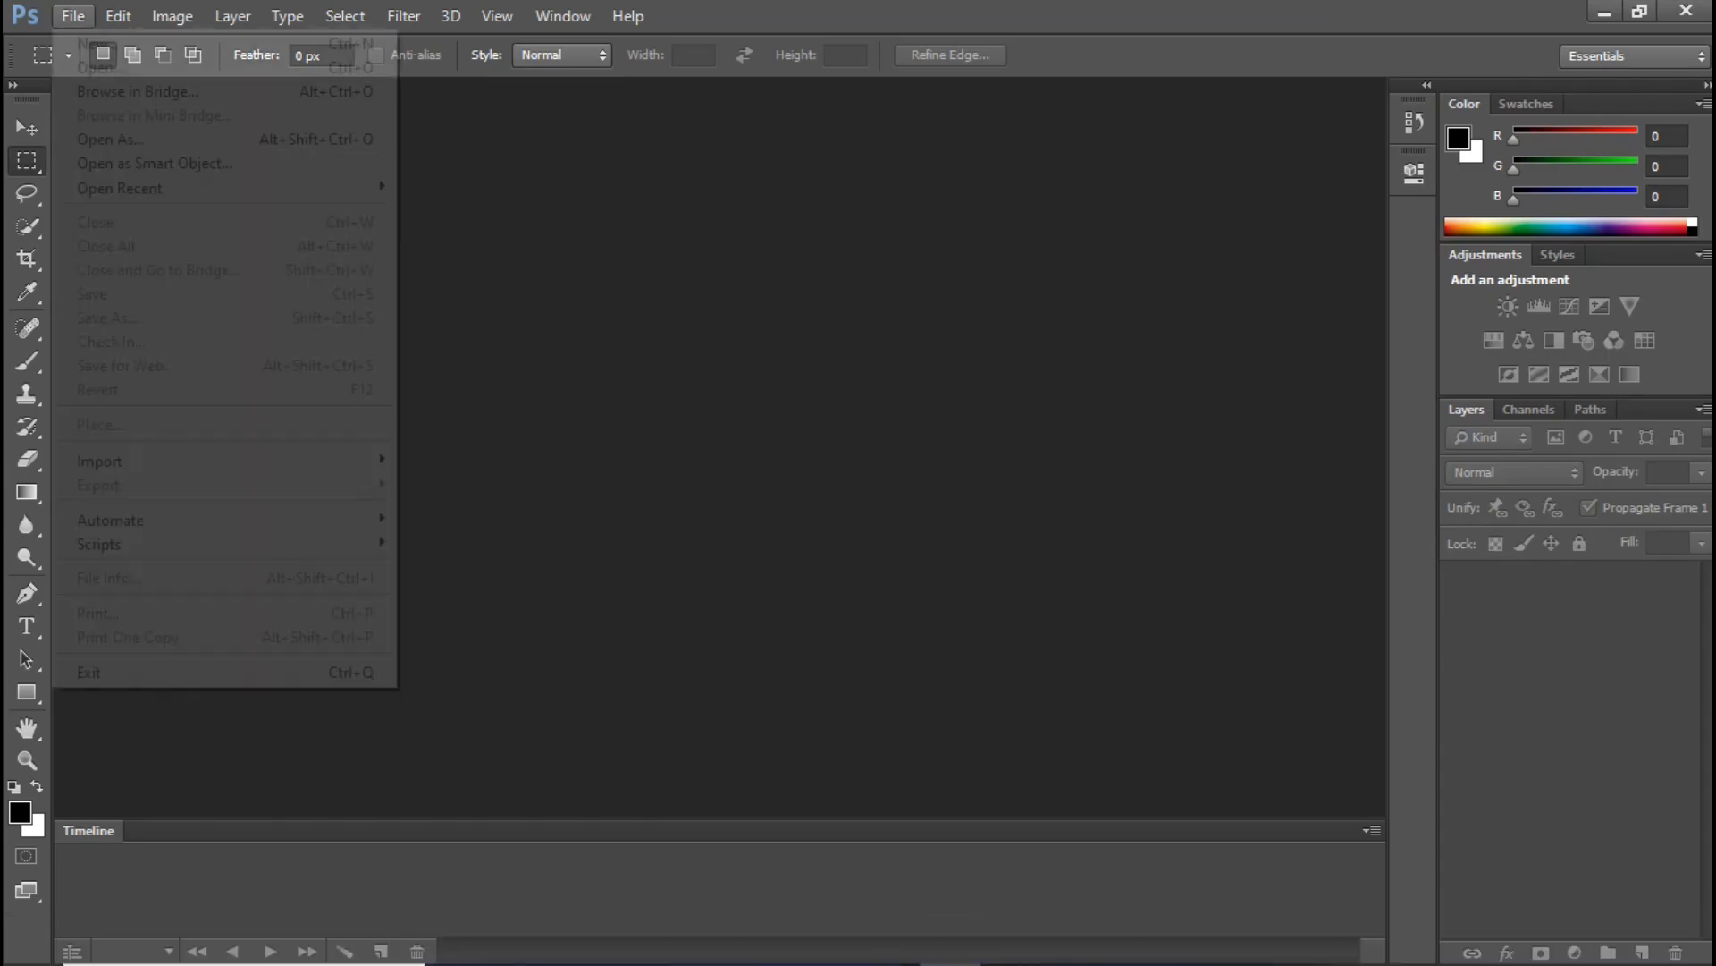
click(101, 66)
click(581, 476)
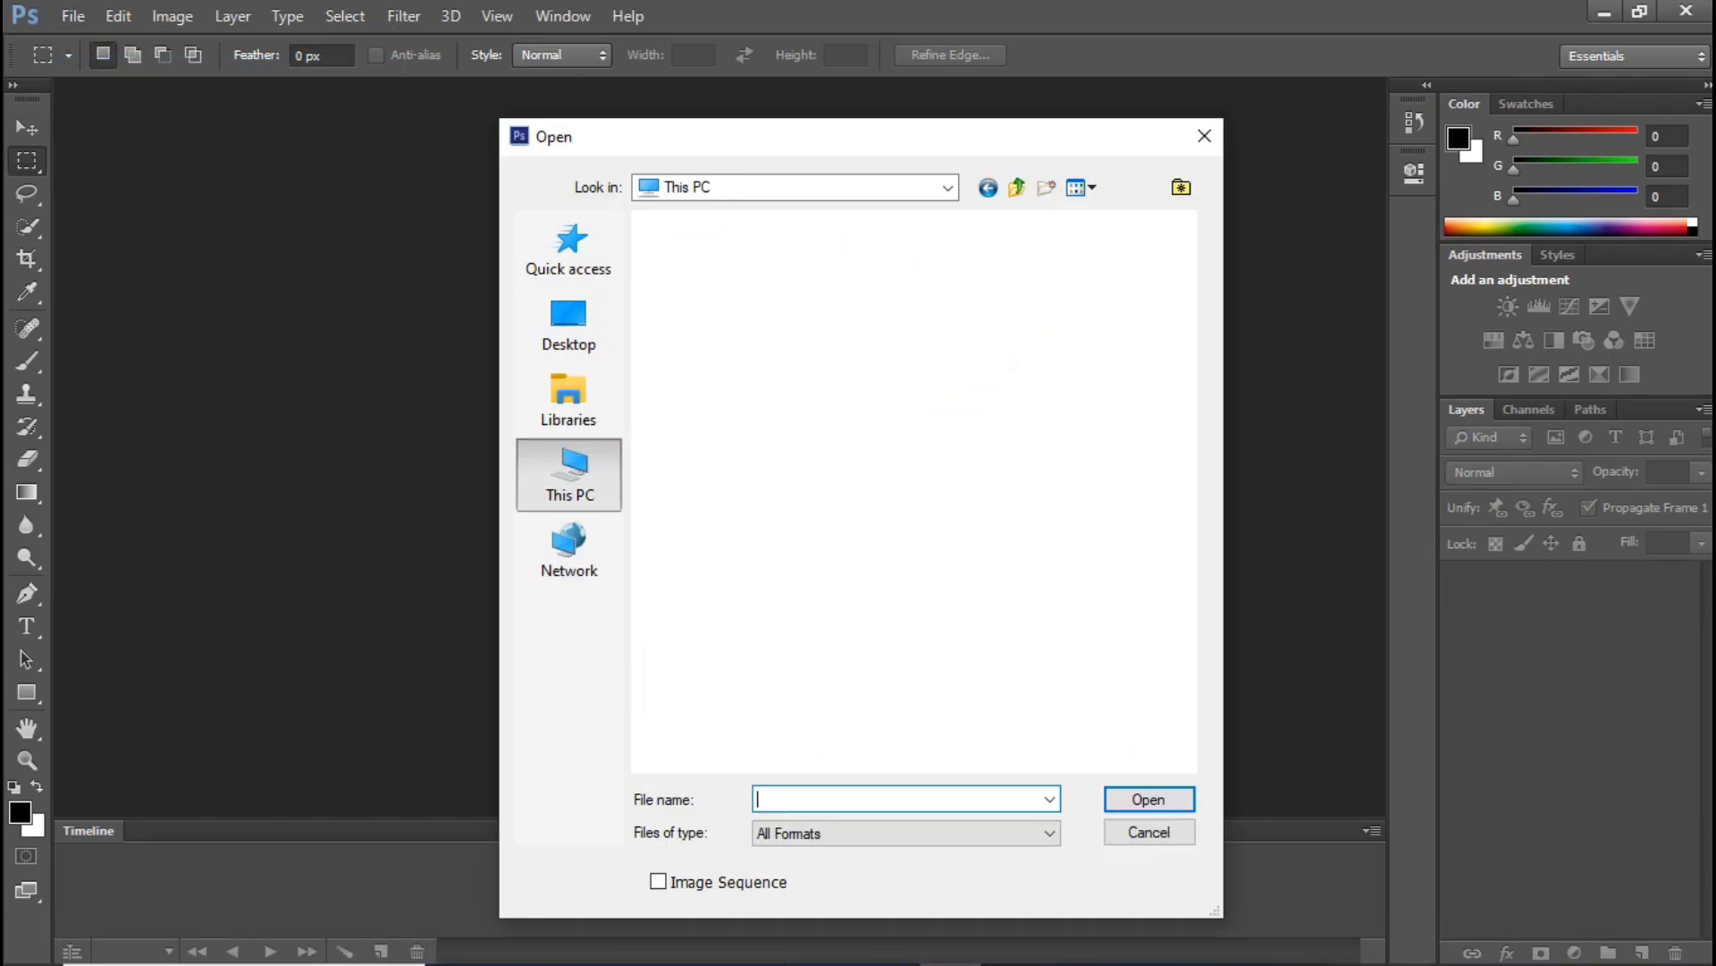
scroll(760, 429, down, 4)
double_click(777, 540)
double_click(698, 634)
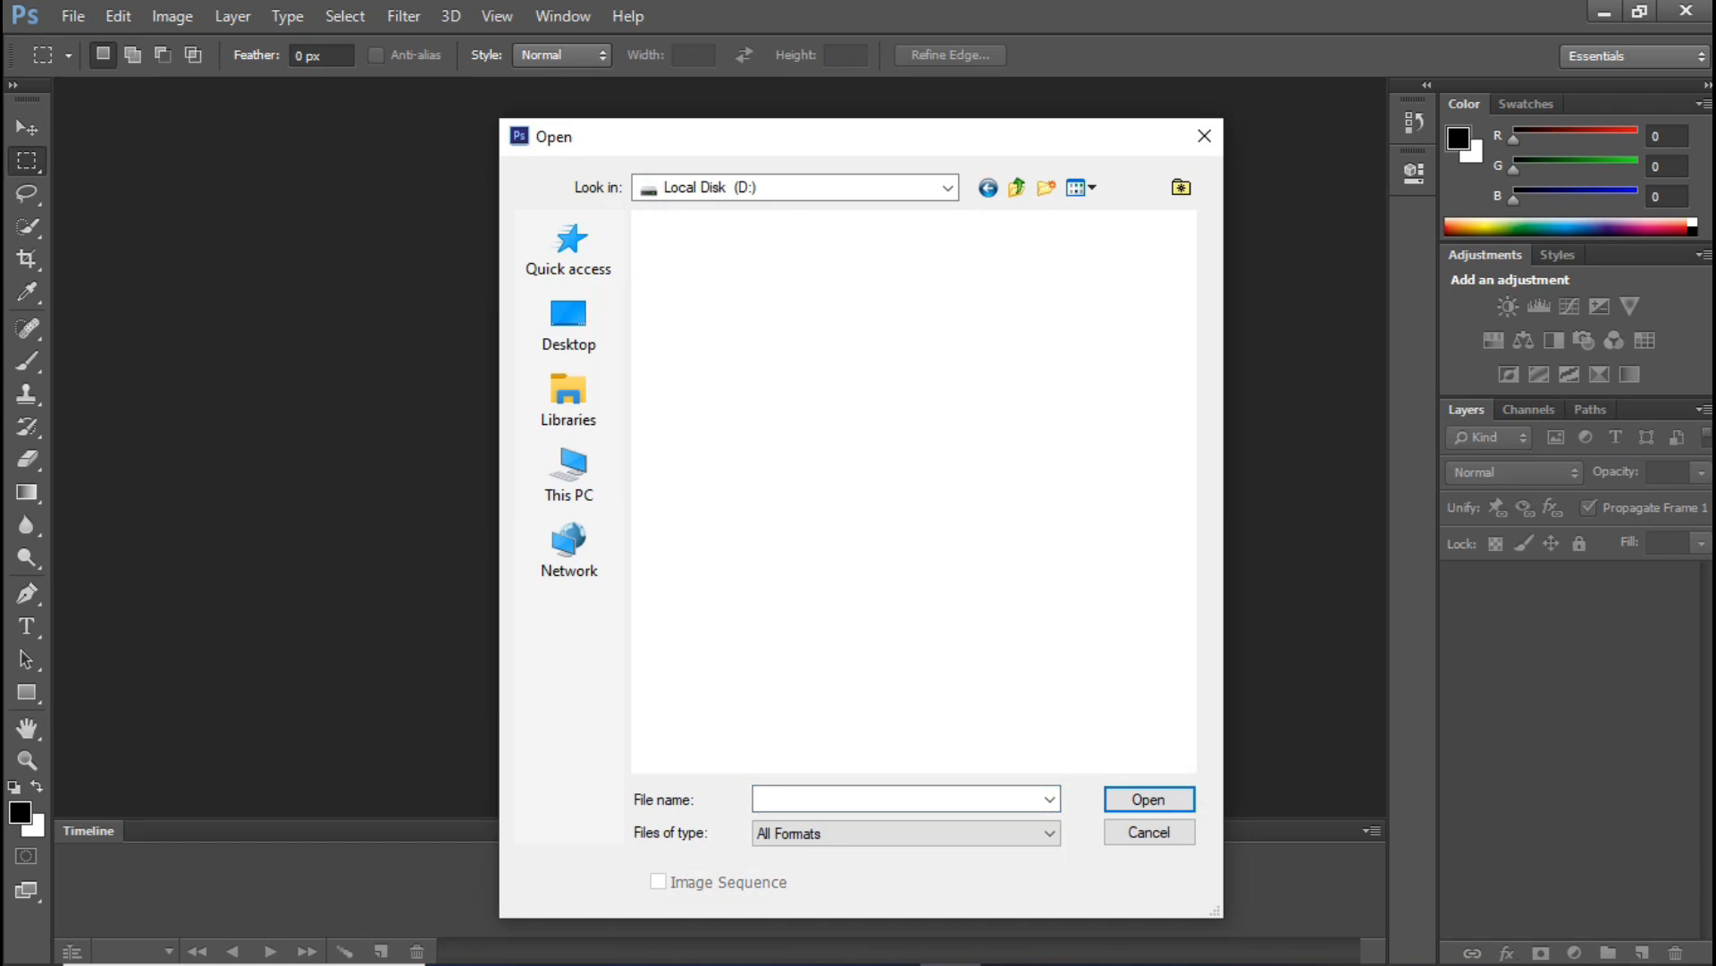
double_click(965, 287)
double_click(706, 440)
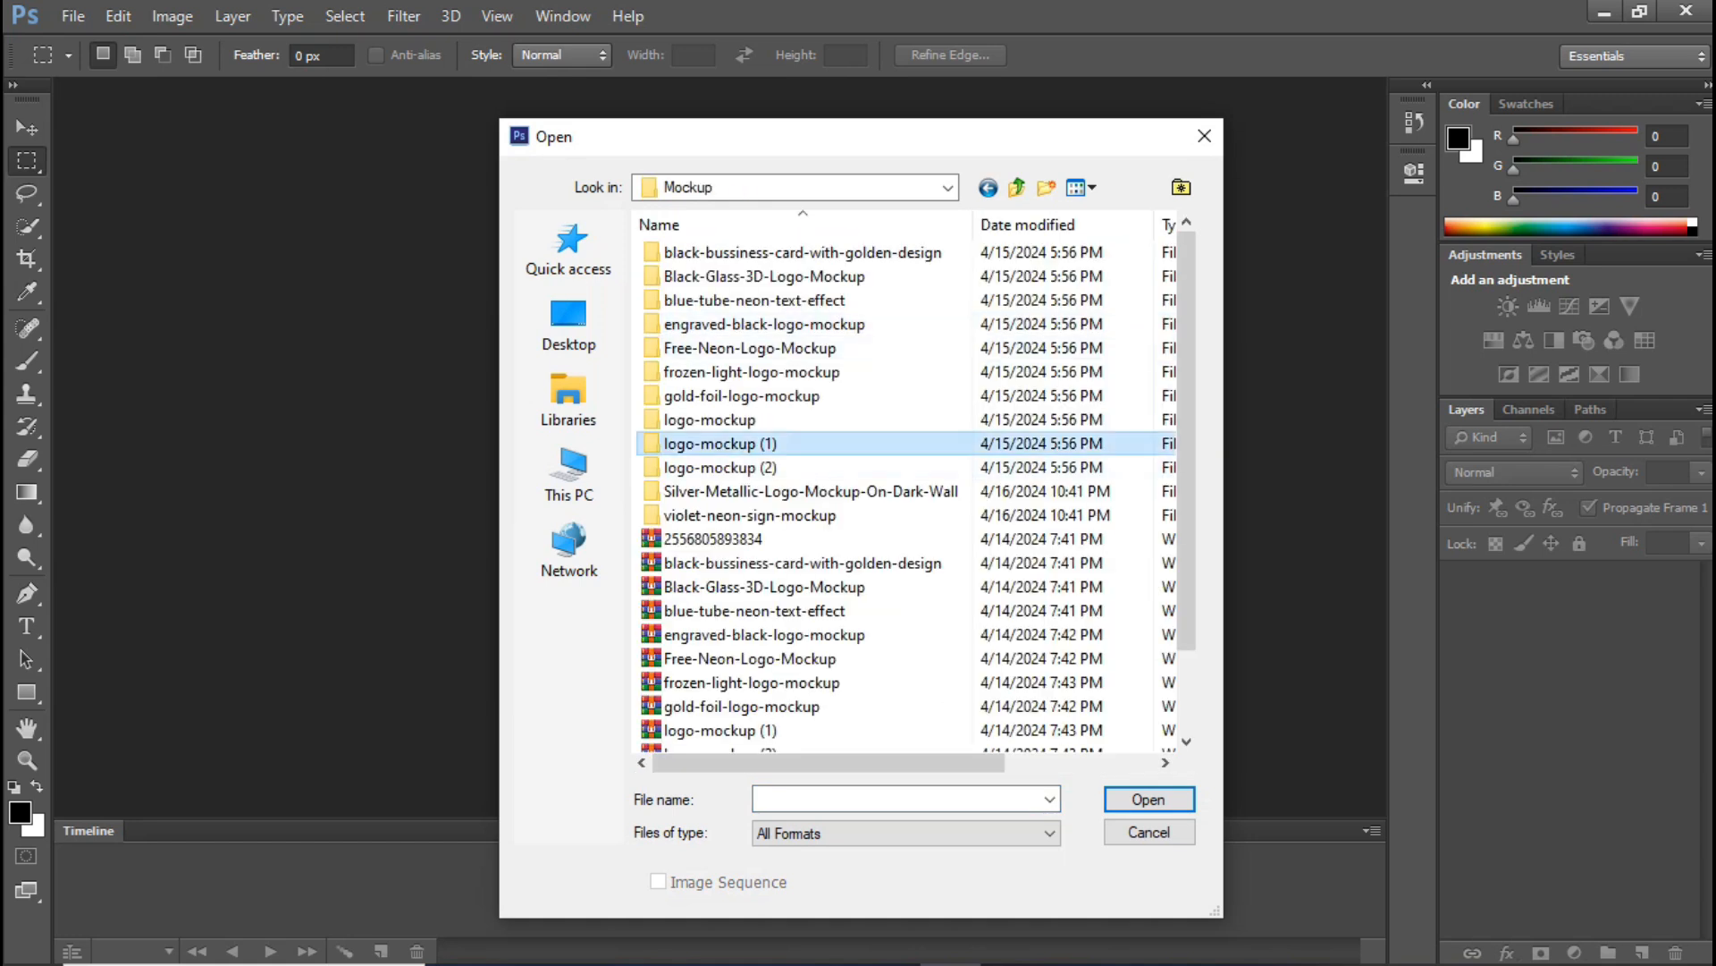
double_click(679, 275)
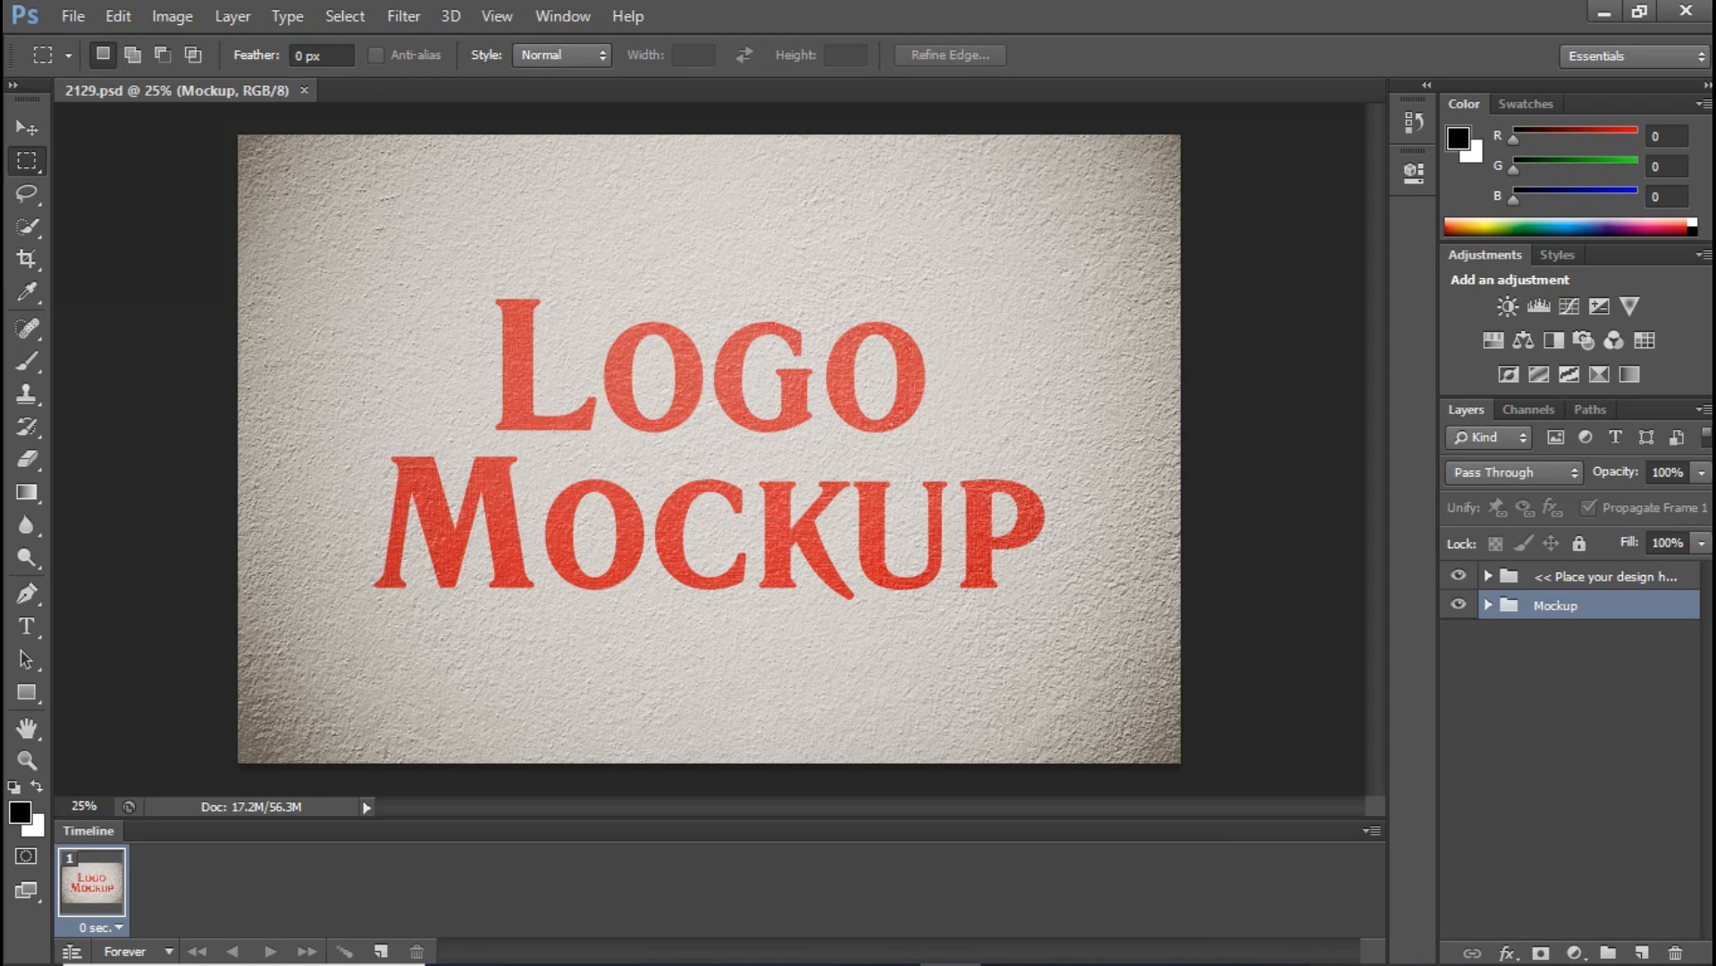
Expand both layer groups and open the contents of the design group's Logo smart object for editing.
click(1488, 577)
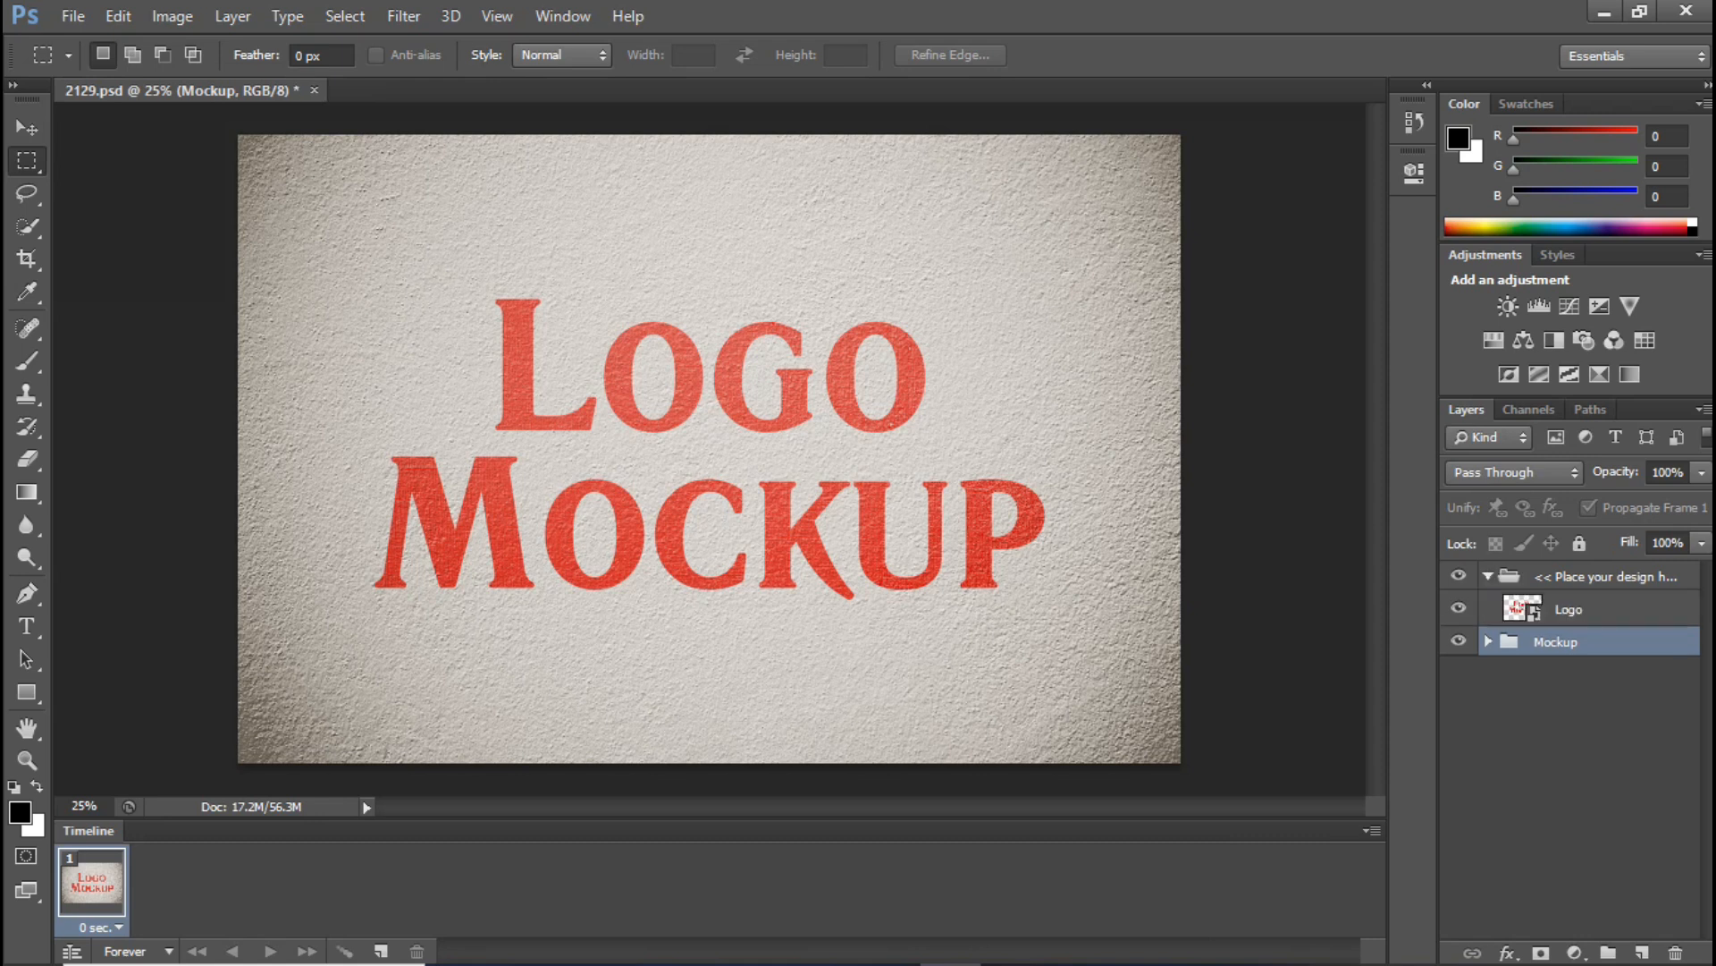
click(1488, 642)
double_click(1521, 608)
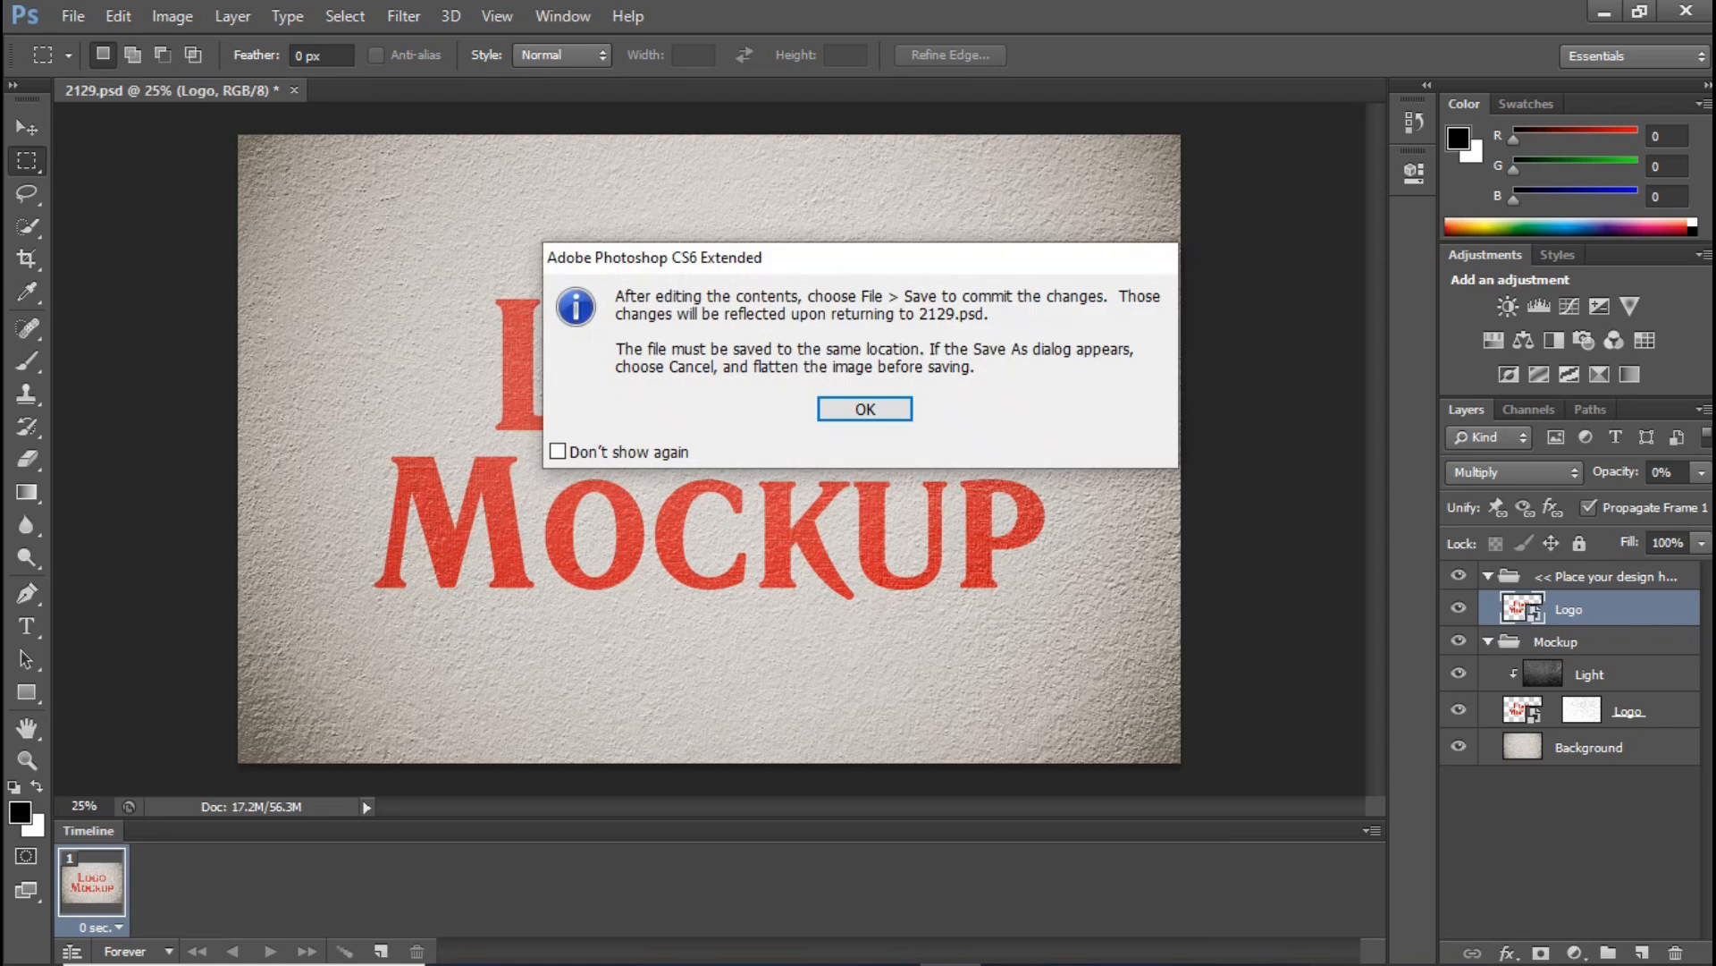
click(865, 410)
Place the exported Untitled-2 logo into the smart object document and scale it to 32.56% about its centre.
click(73, 16)
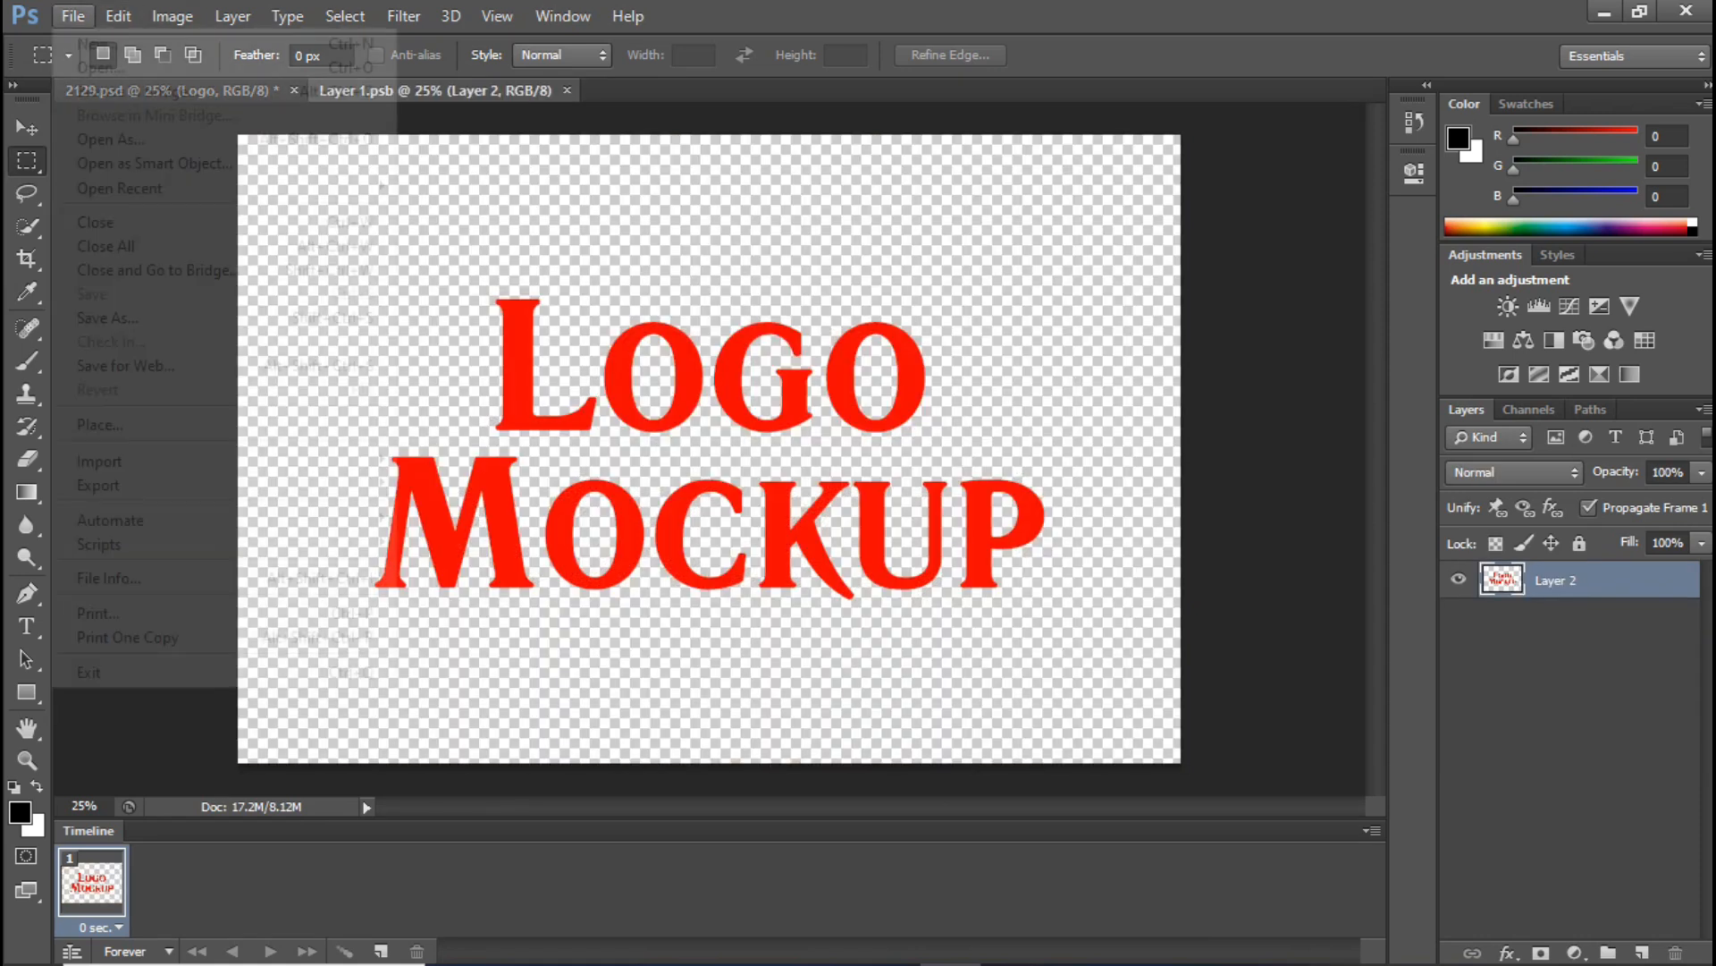
click(101, 423)
click(562, 465)
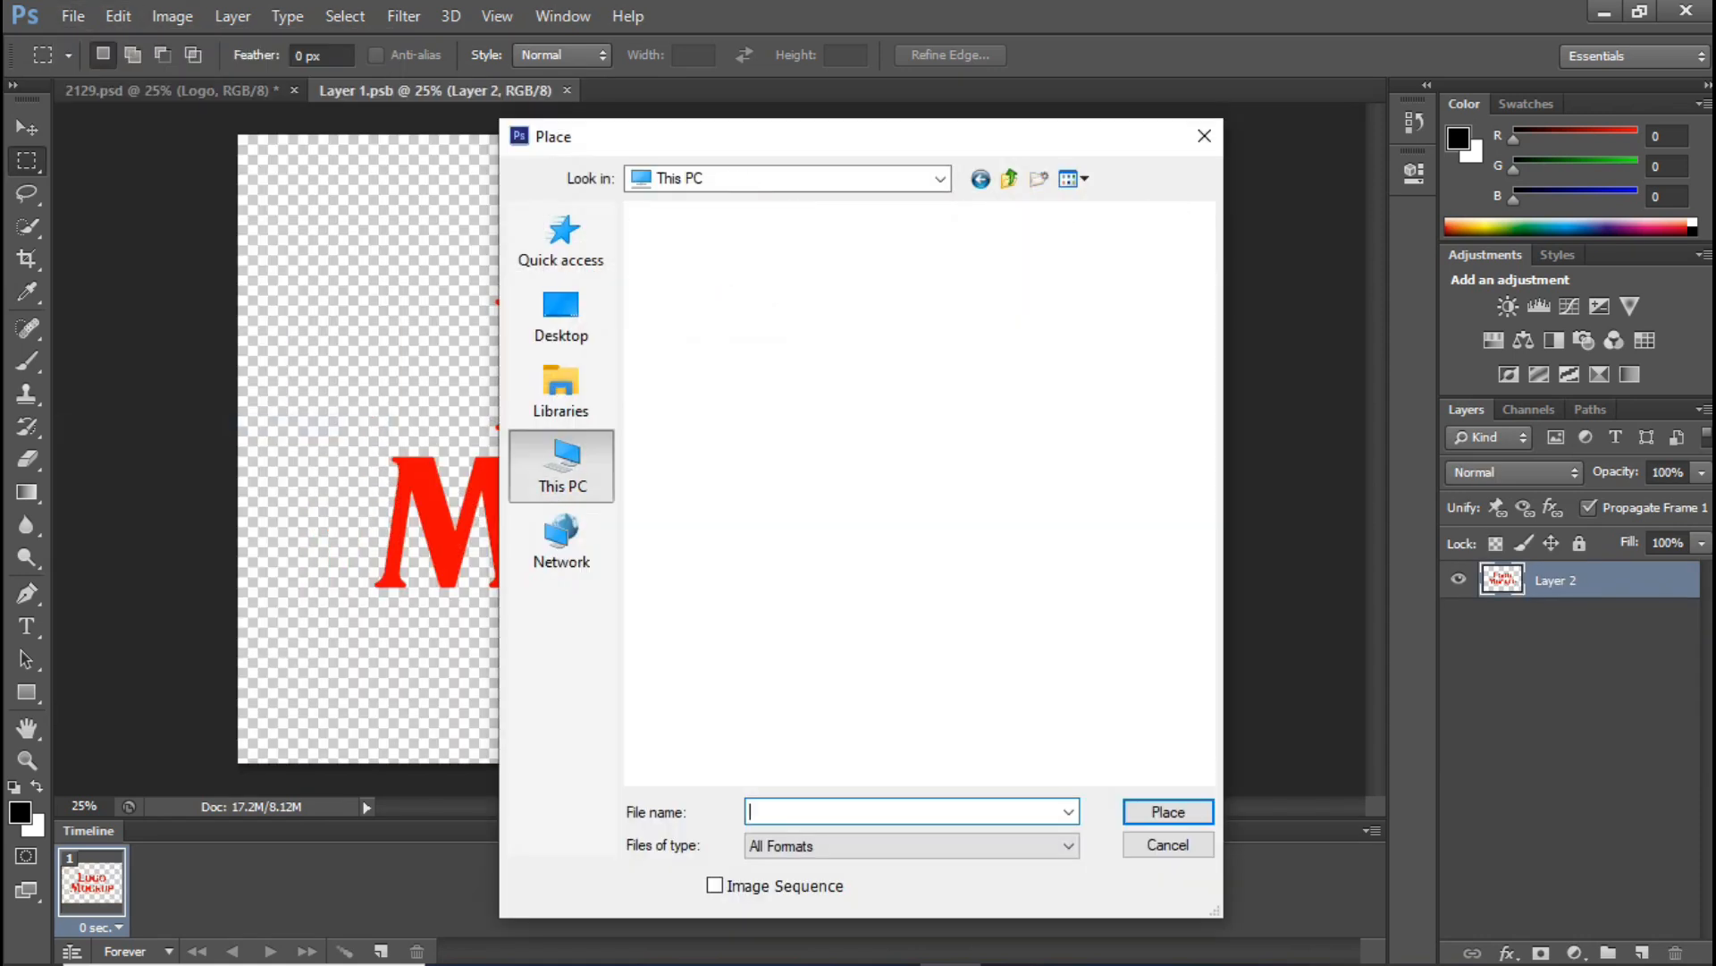
double_click(769, 332)
double_click(835, 716)
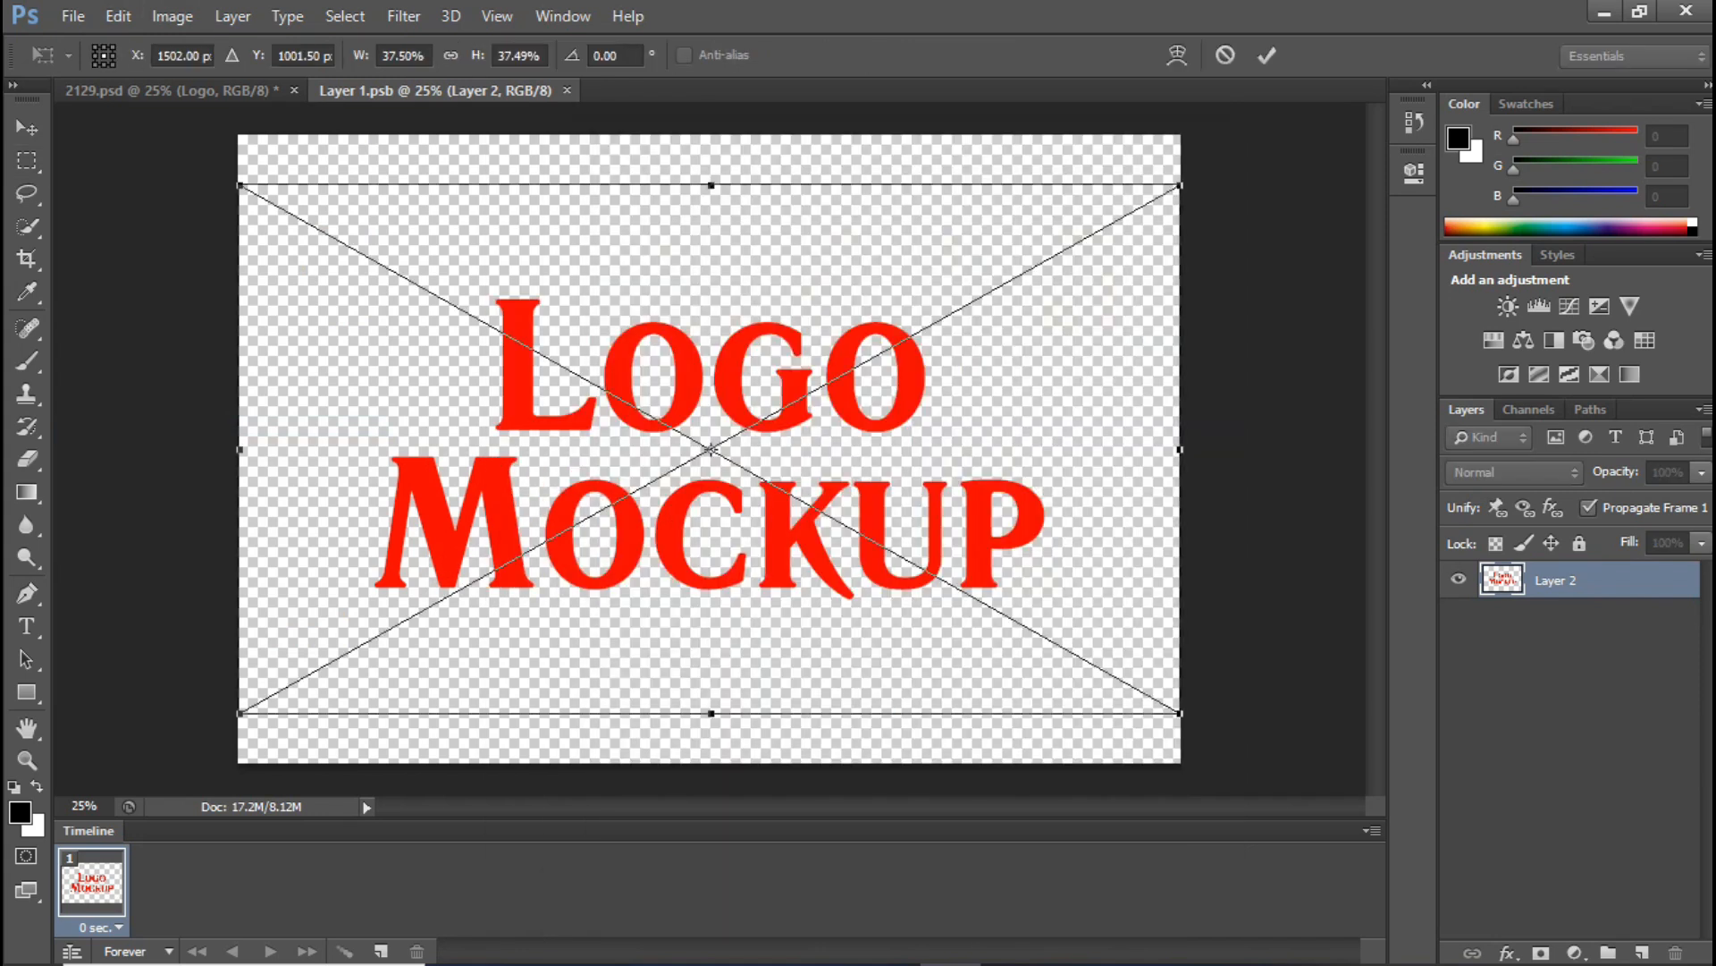
drag(1180, 714, 1118, 678)
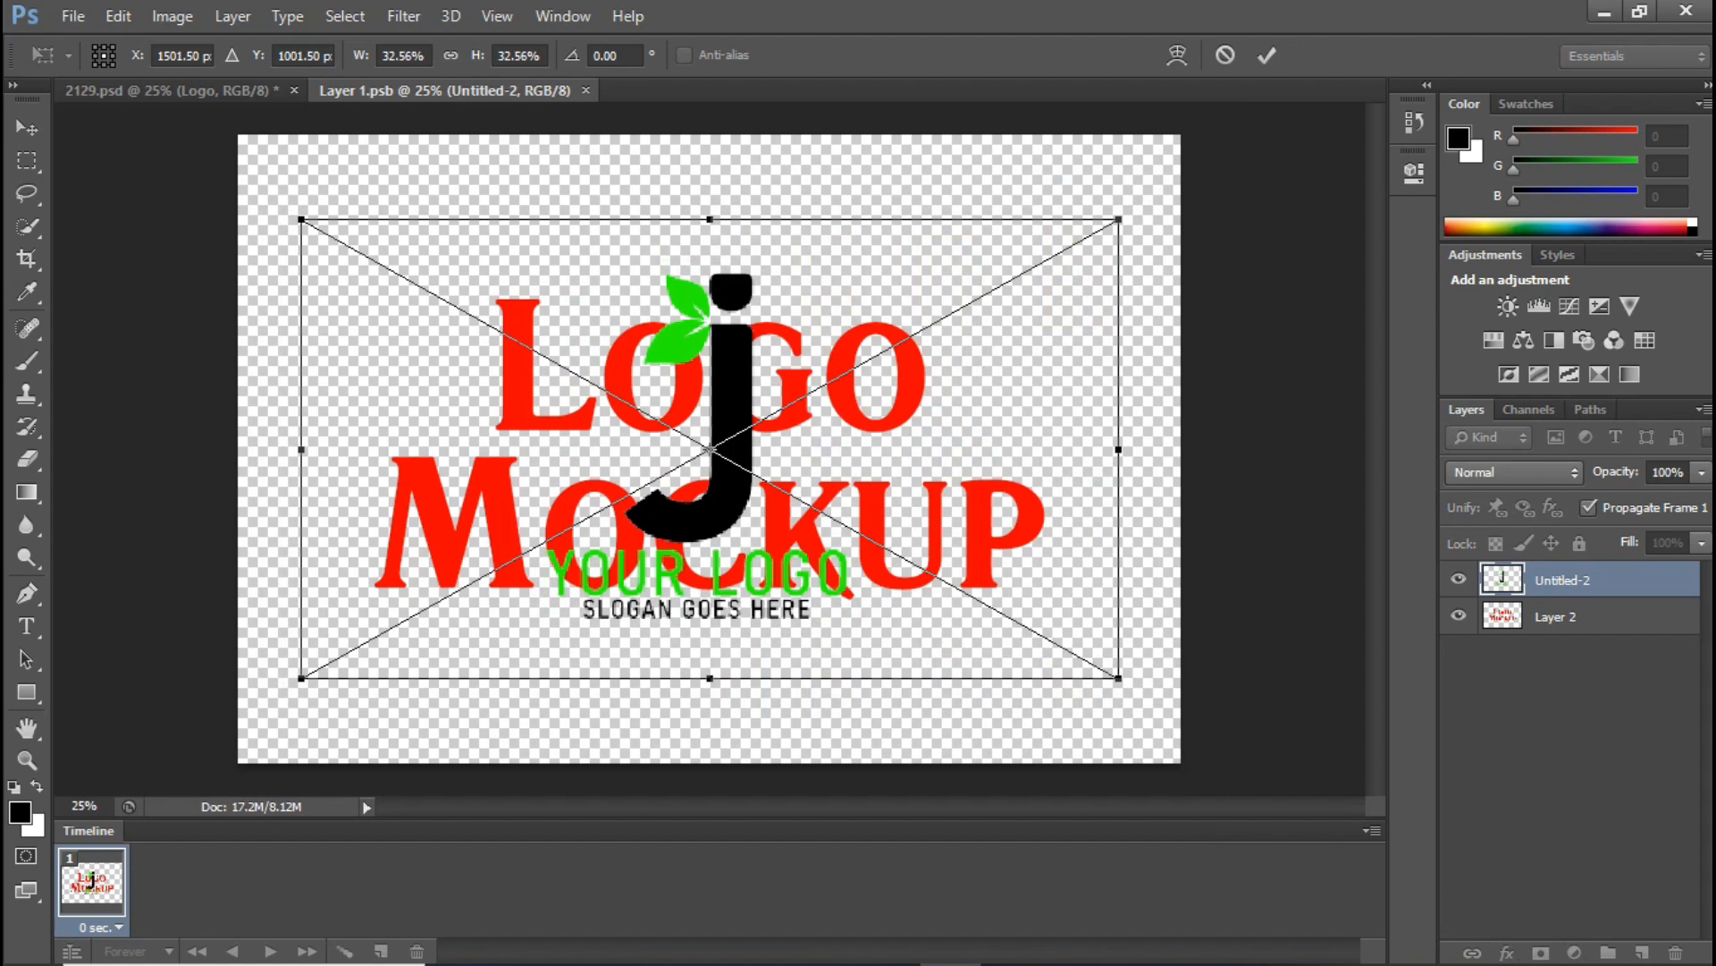
key(Return)
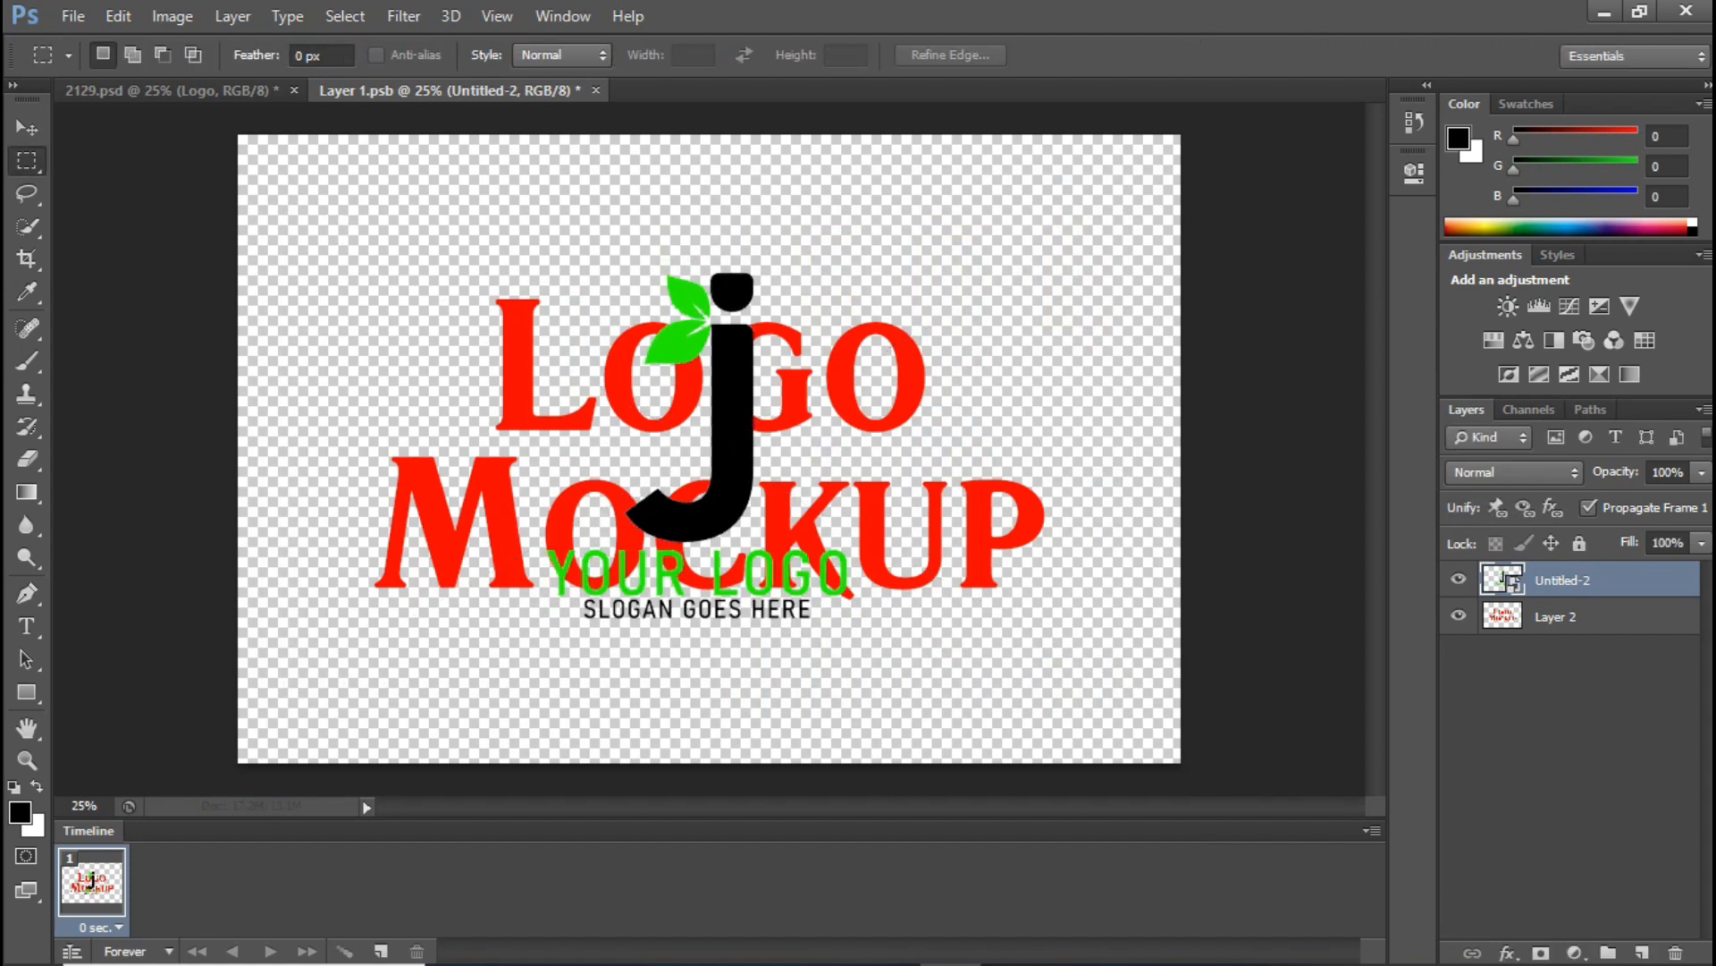
Remove the red placeholder lettering from view and close the smart object document, saving its changes to the mockup.
click(596, 90)
click(668, 361)
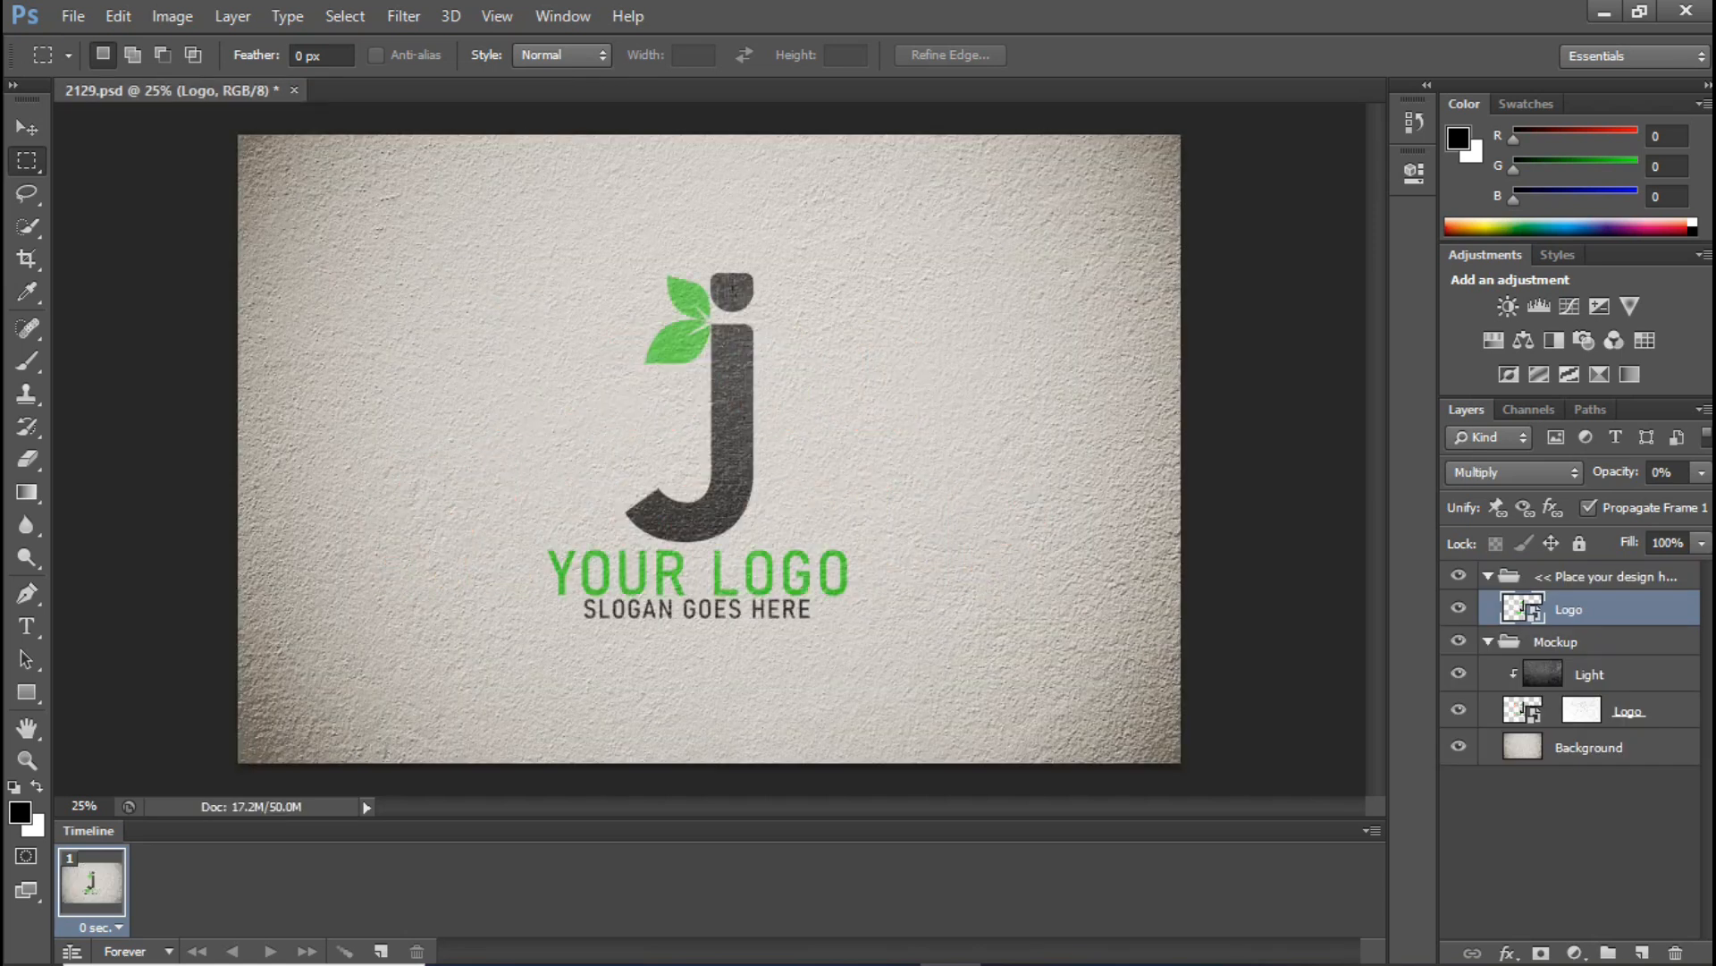